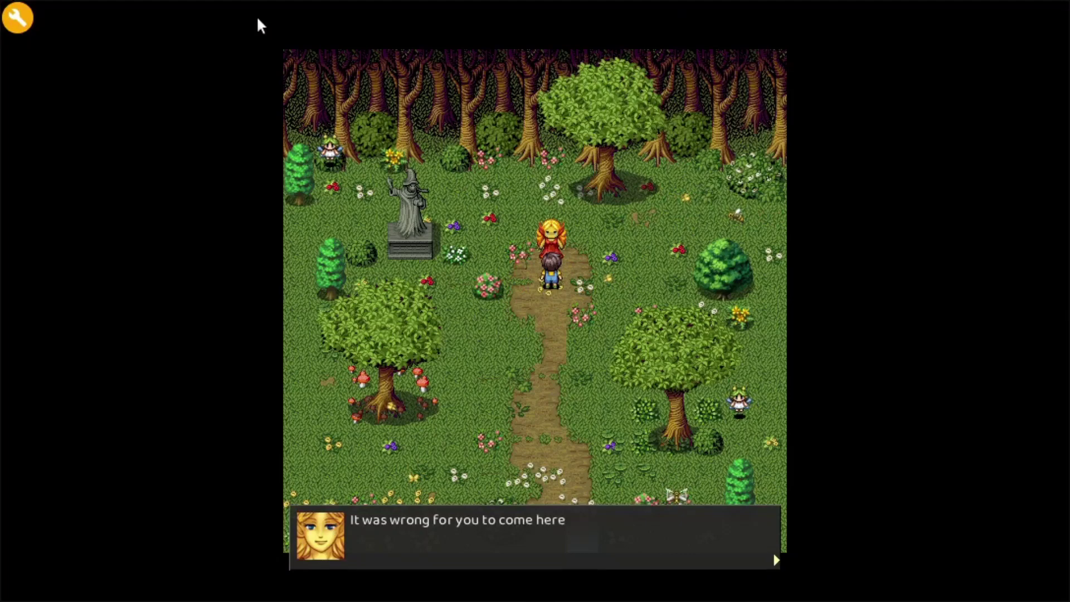
key("space")
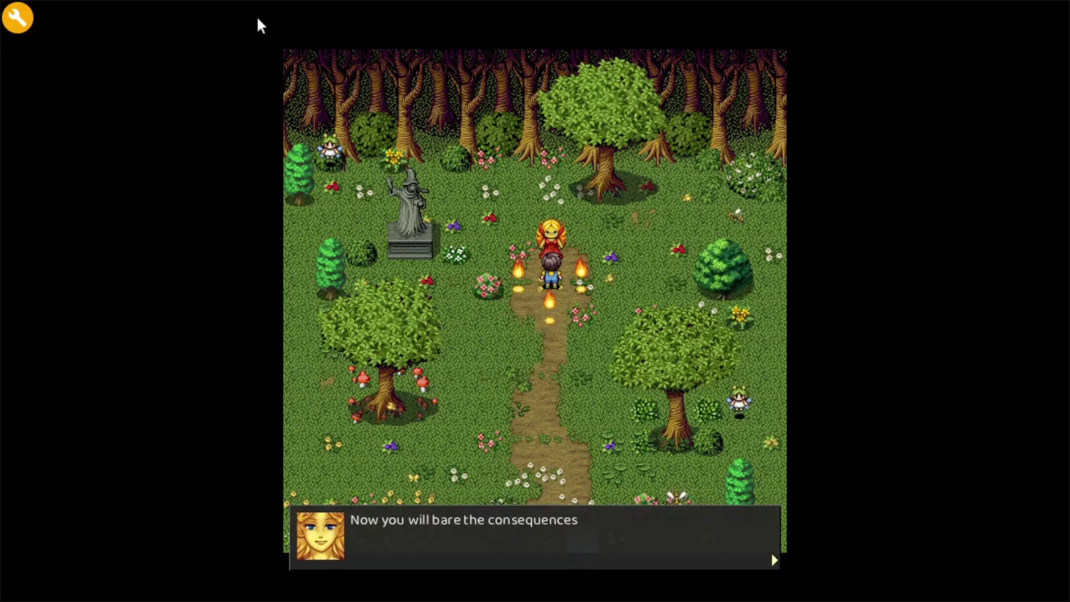
key("space")
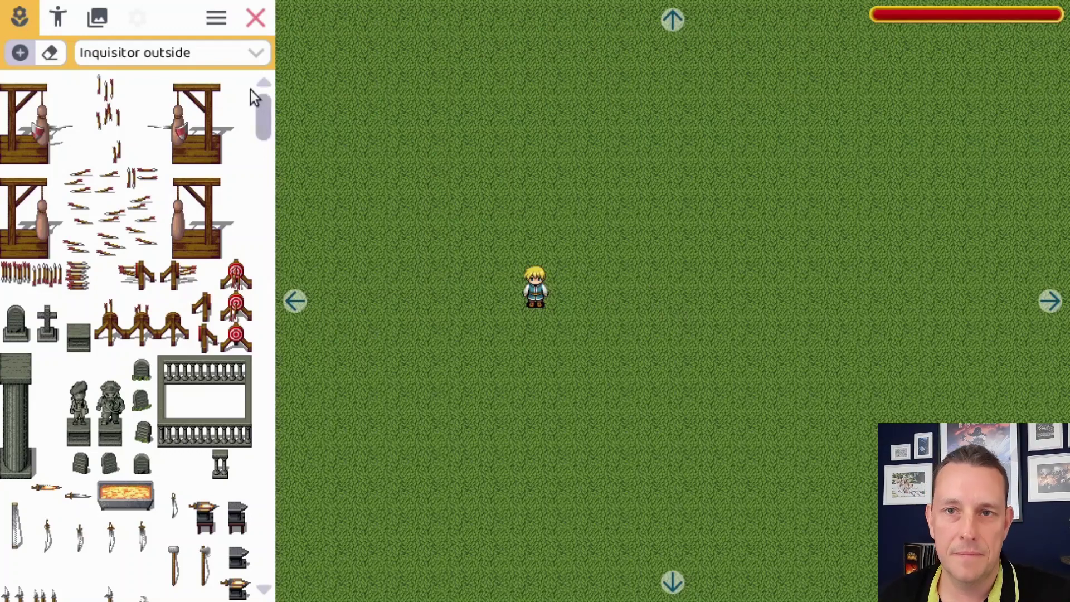
- Place four round stone-ringed grass patches from the REFMAP outdoor tiles in a spaced row, starting at the hero's tile
left_click(204, 55)
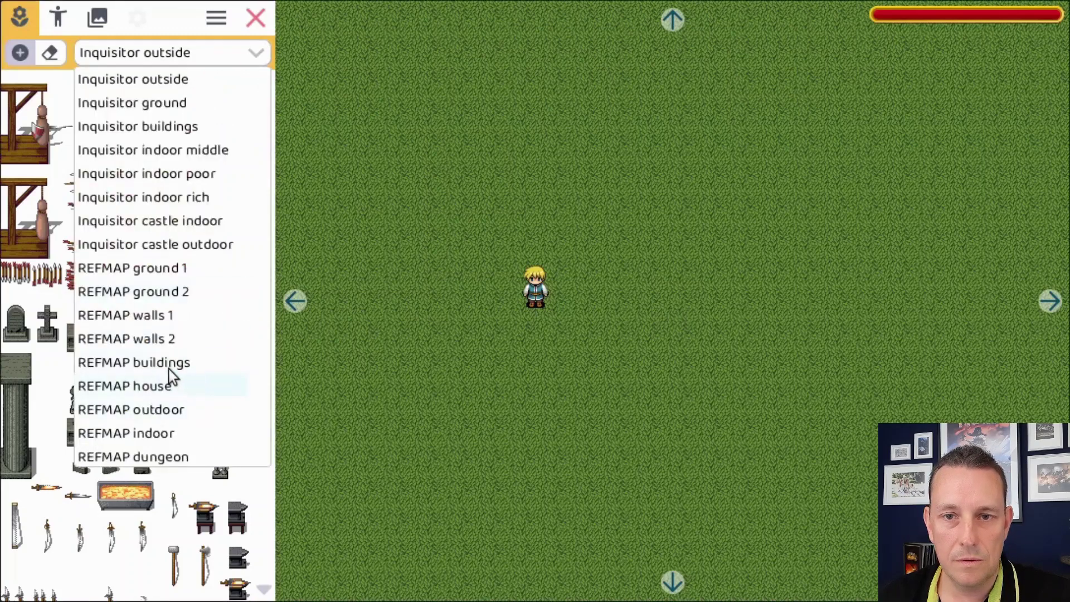
left_click(179, 410)
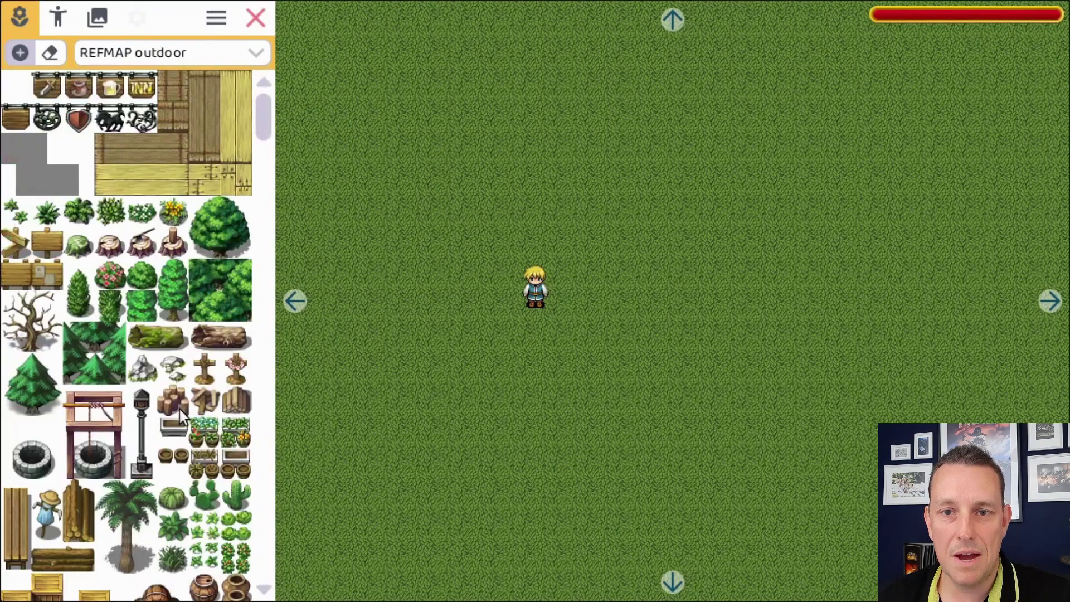
scroll(252, 201, "down", 1)
scroll(252, 202, "down", 9)
left_click(18, 463)
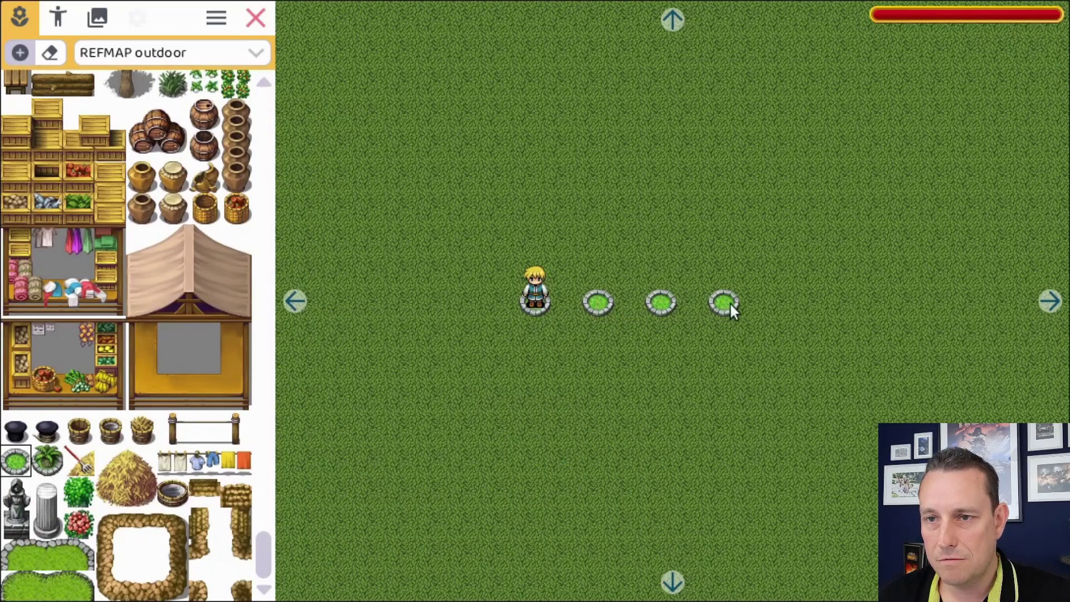
left_click(730, 302)
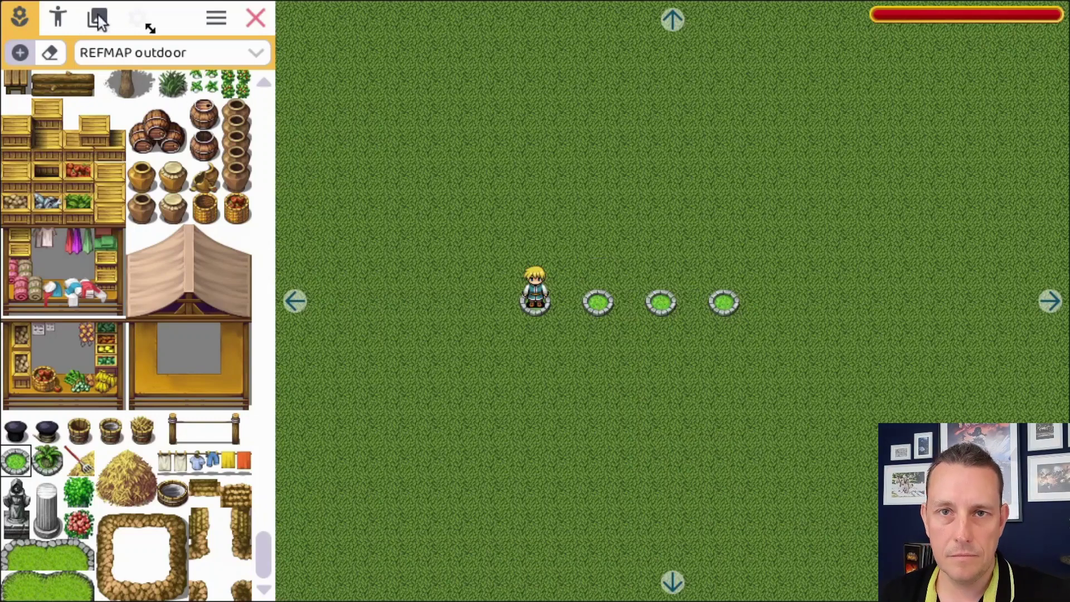
- Change the hero's appearance to the blond knight in blue armour, the first character in the appearance set
left_click(59, 17)
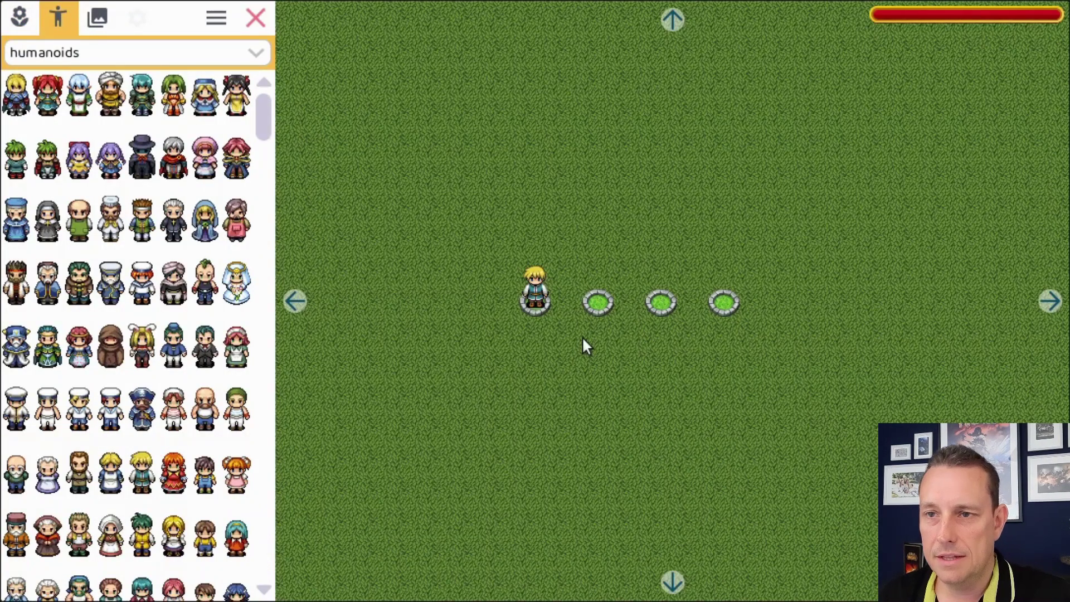
left_click(539, 299)
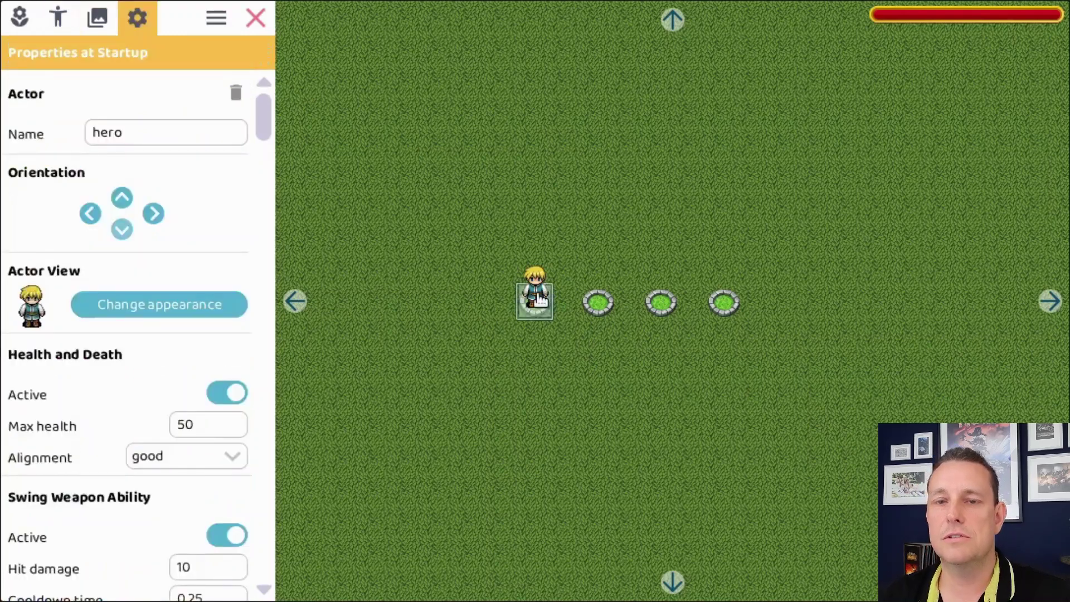
left_click(174, 310)
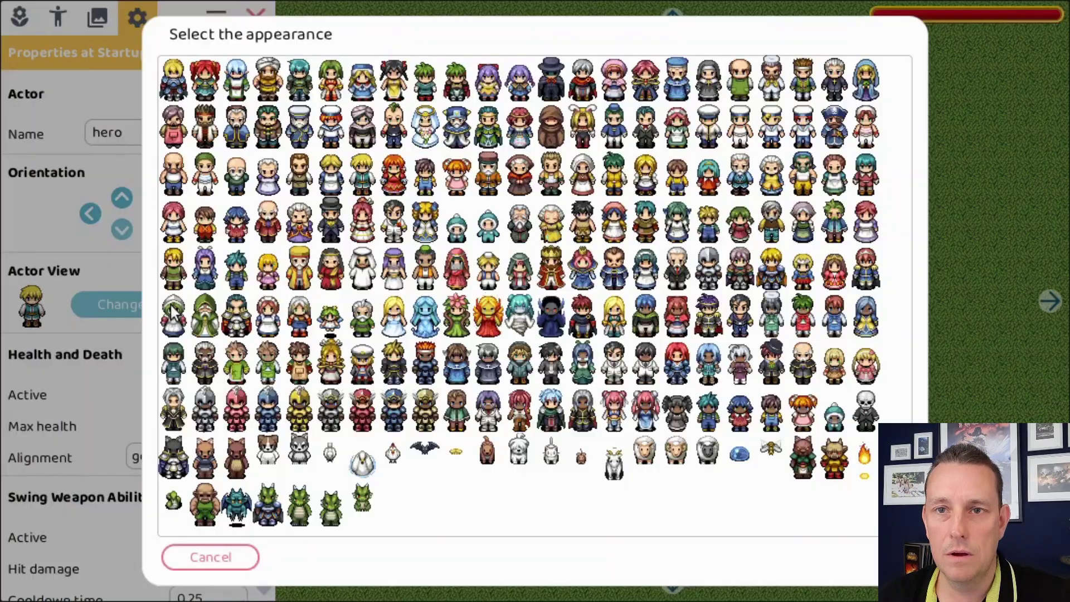
left_click(173, 84)
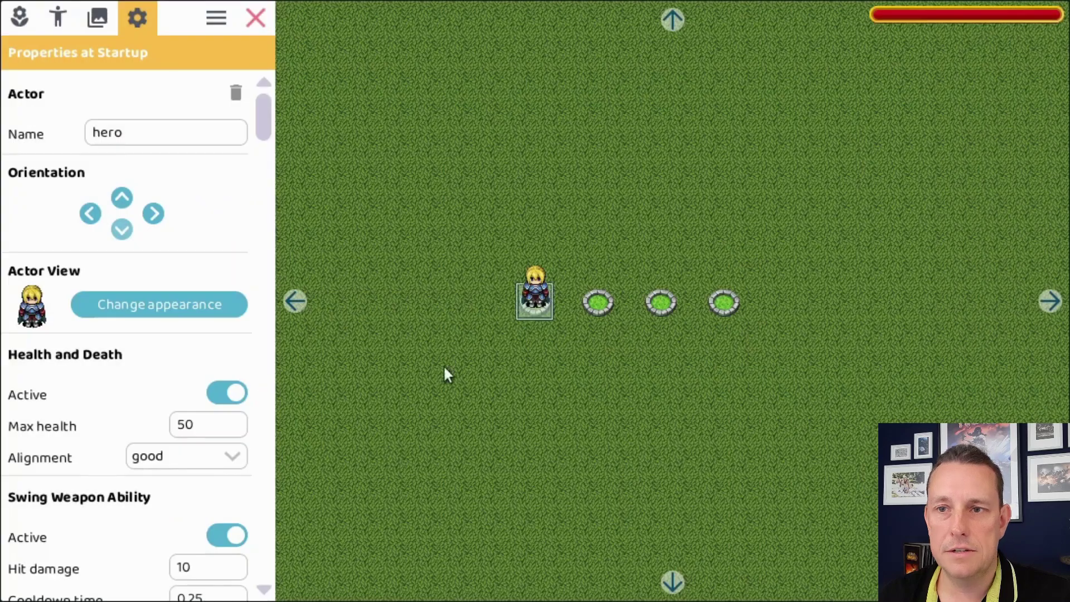
- Place the blue-haired woman, the silver-haired caped man and the flower-haired woman in green from the humanoids on the three empty stone rings
left_click(54, 23)
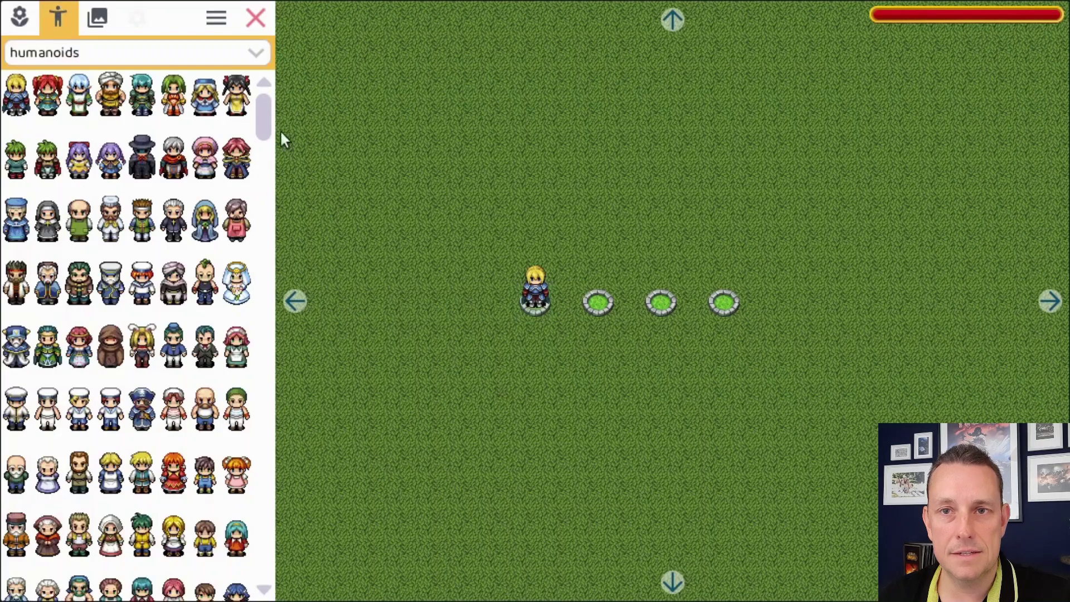
left_click_drag(262, 116, 266, 480)
left_click_drag(112, 429, 605, 283)
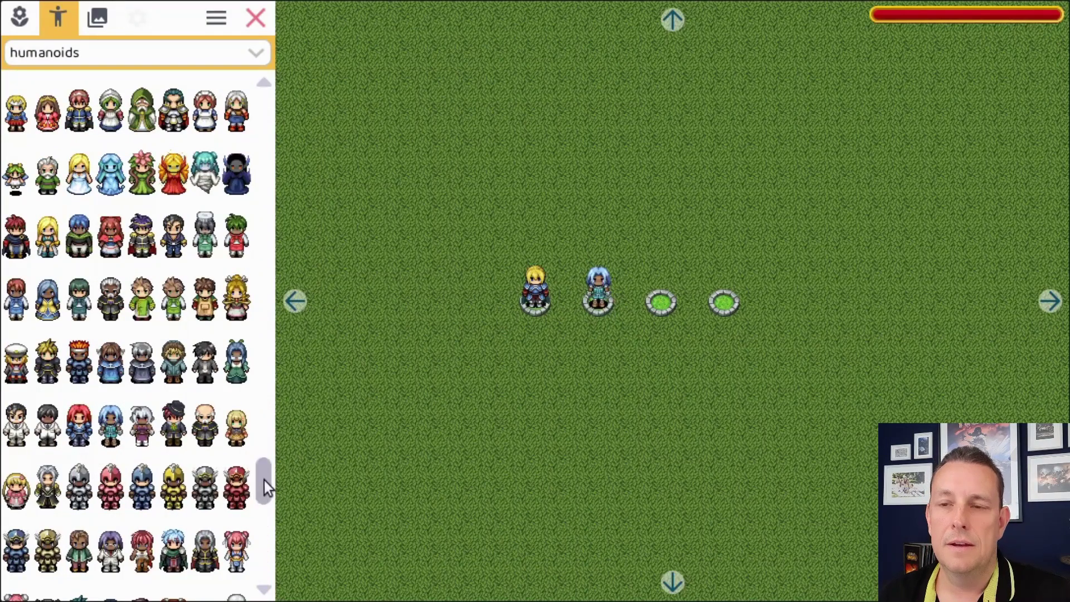
left_click_drag(264, 480, 257, 545)
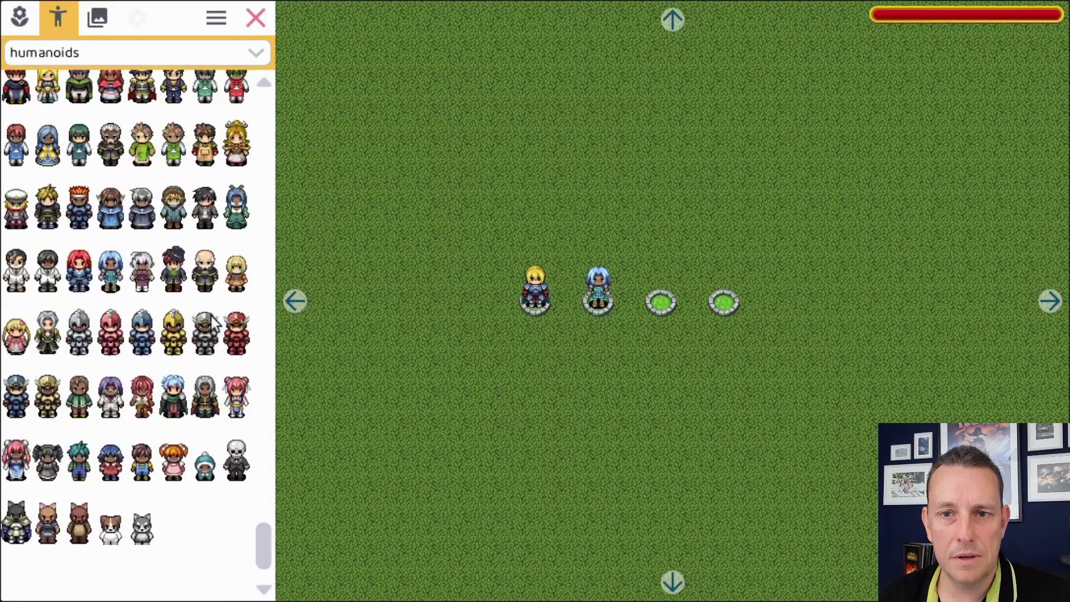
left_click_drag(217, 415, 663, 298)
left_click_drag(264, 532, 273, 435)
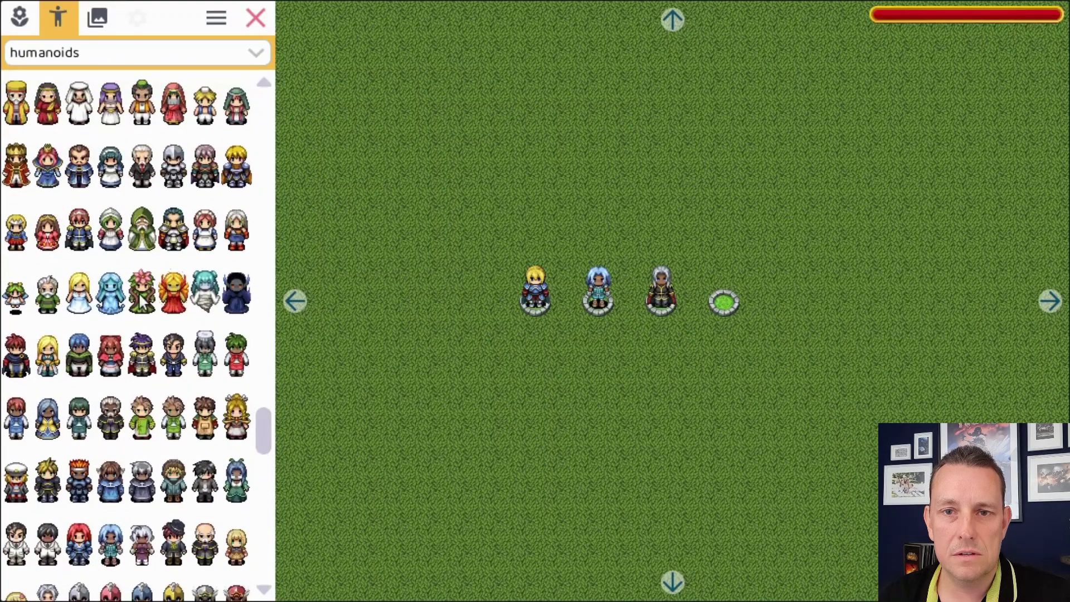
left_click_drag(144, 311, 722, 298)
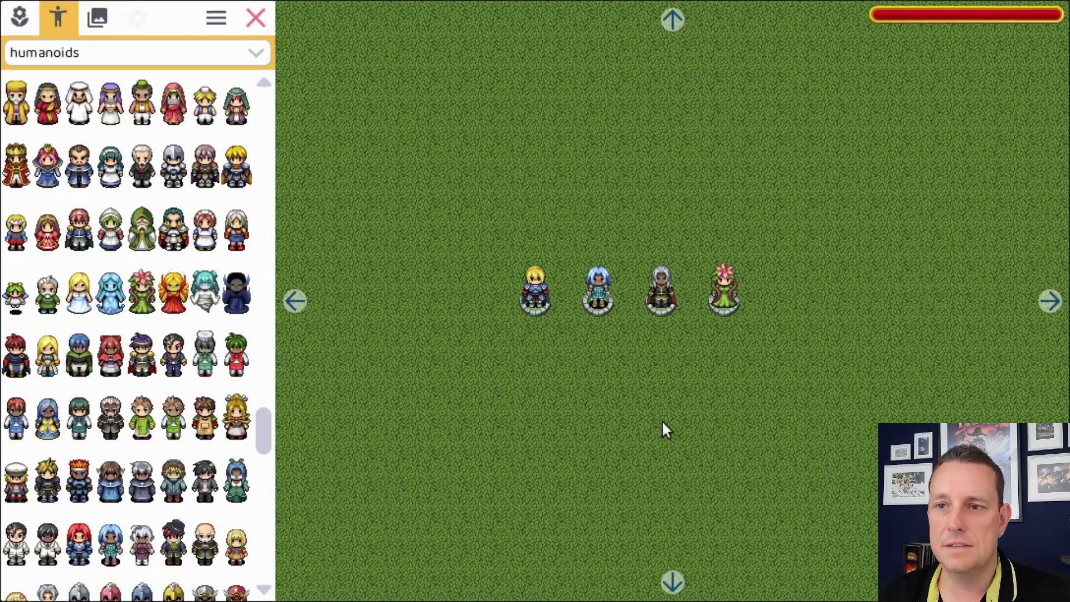
- Place an invisible floor switch from the objects category on the hero's tile
left_click(186, 51)
left_click(55, 127)
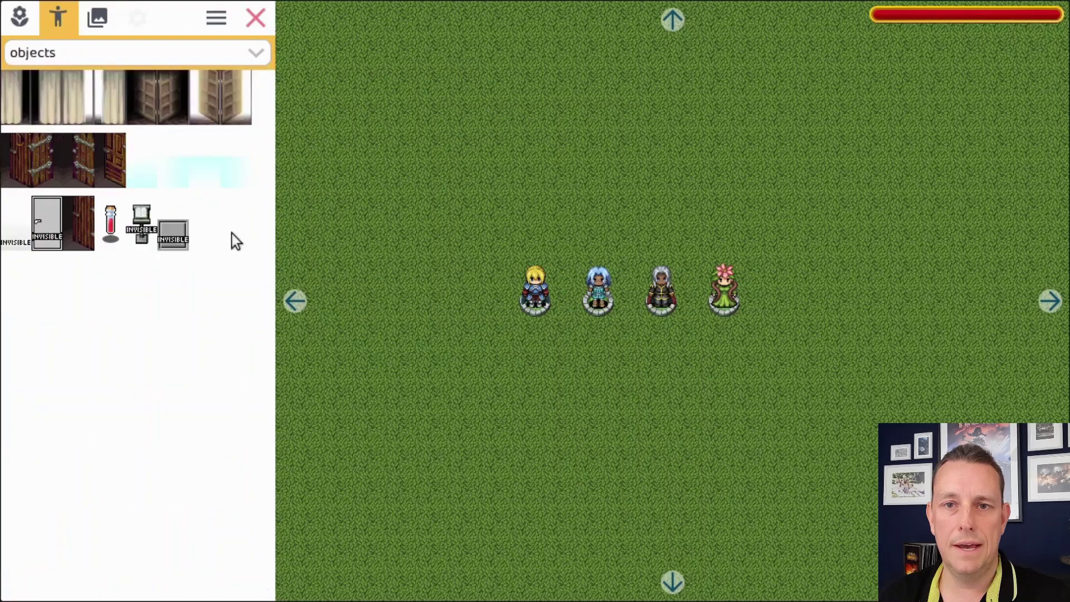
left_click(173, 244)
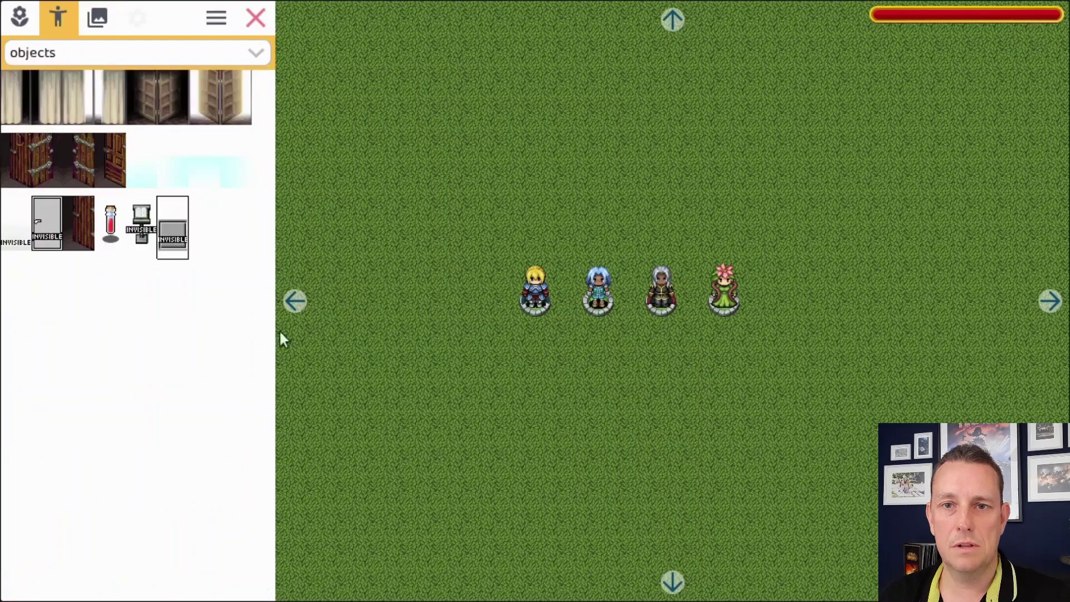
left_click(540, 298)
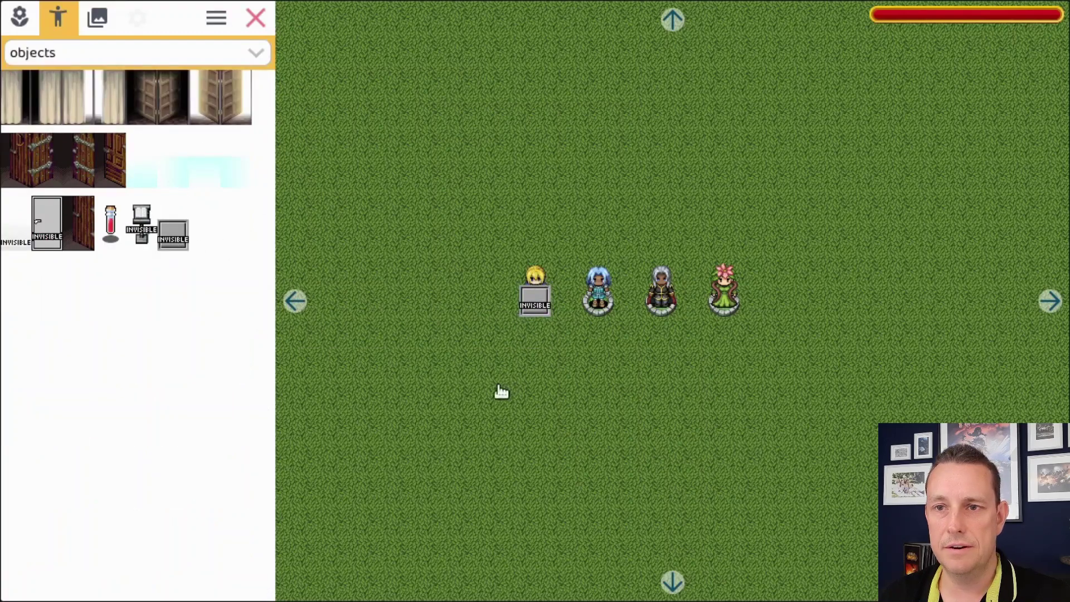
- Open the invisible floor switch's actions and remove both default dialogue lines
left_click(544, 295)
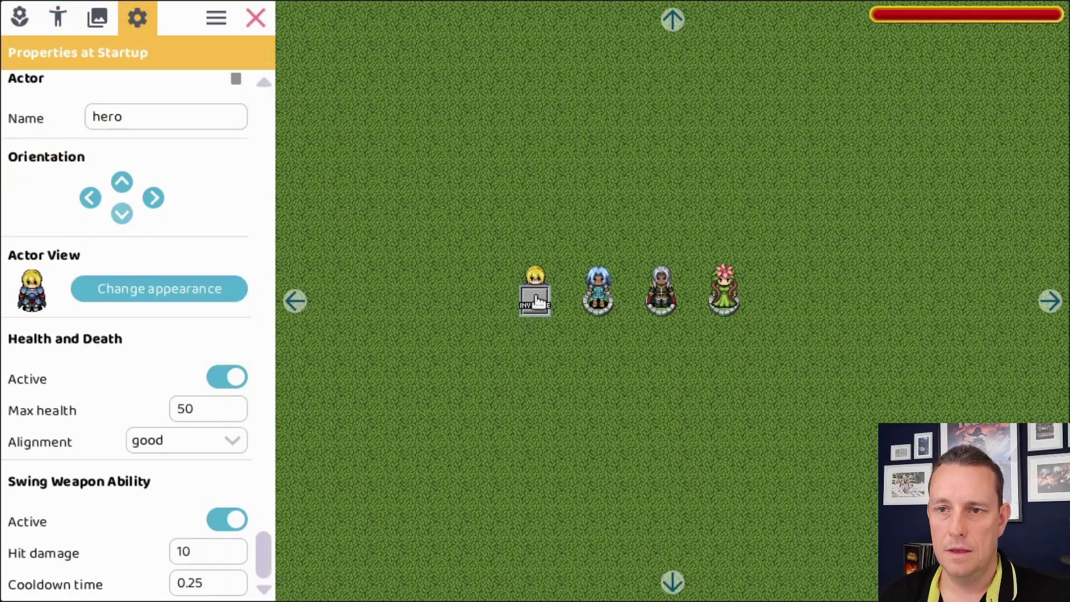
left_click(536, 300)
left_click(185, 206)
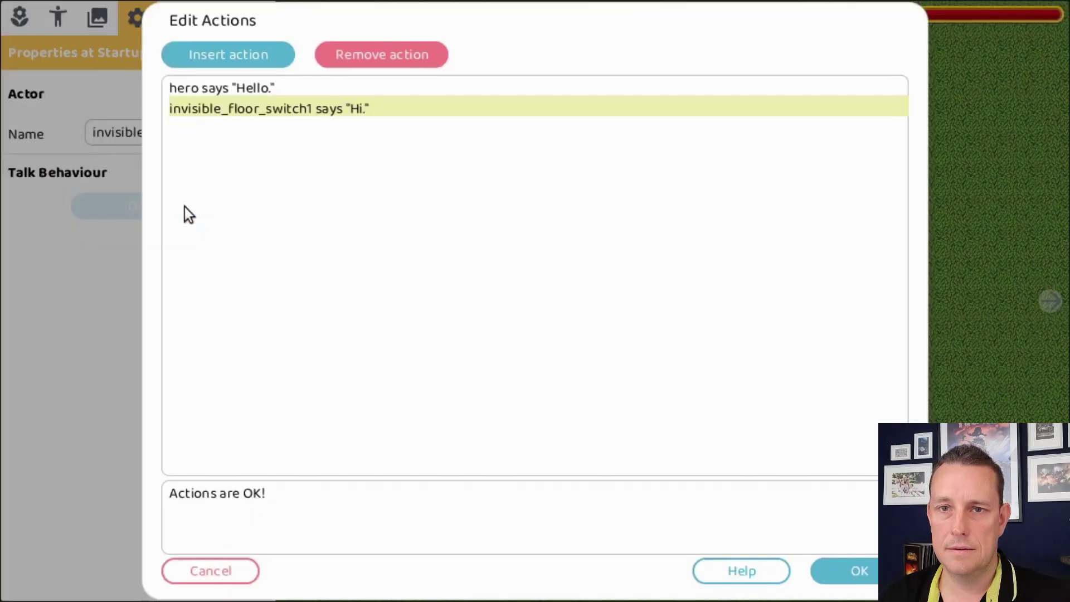
left_click(389, 58)
left_click(393, 58)
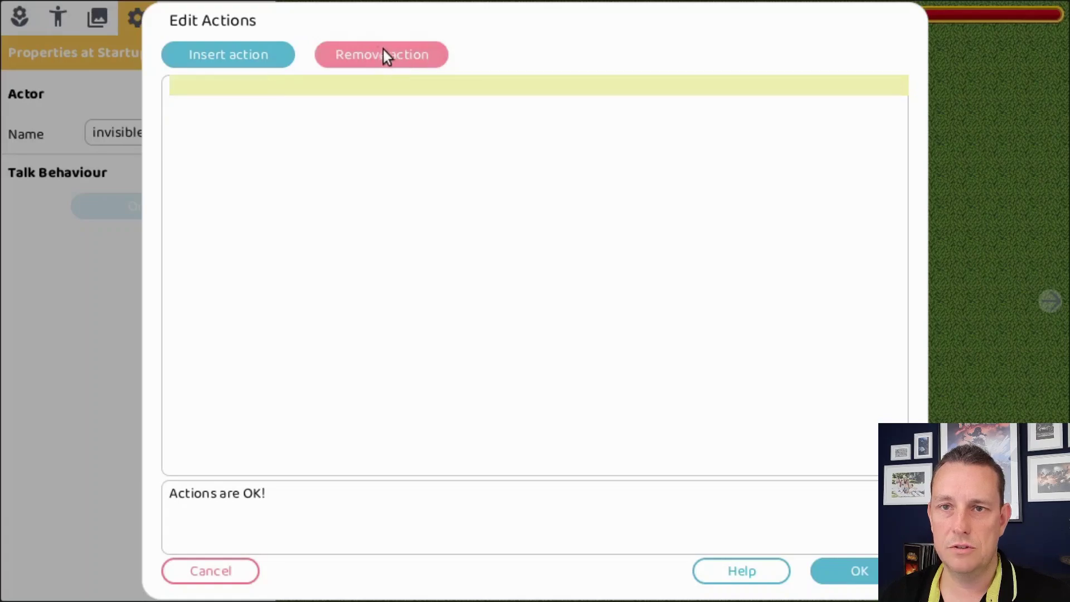
- Insert an action in which invisible_floor_switch1 gives choices for the question "Pick your hero"
left_click(234, 56)
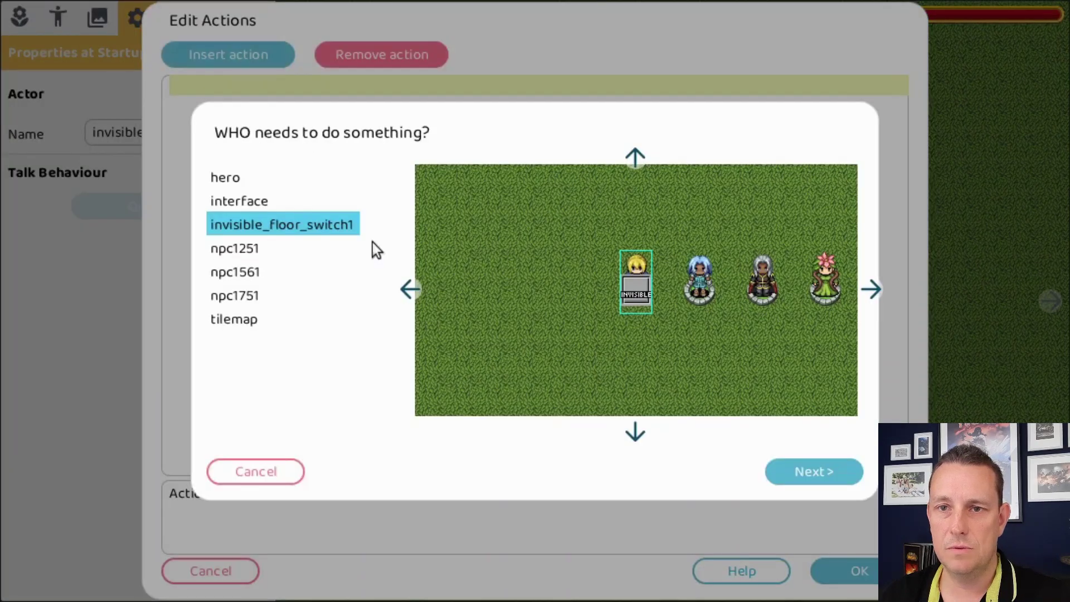
double_click(307, 225)
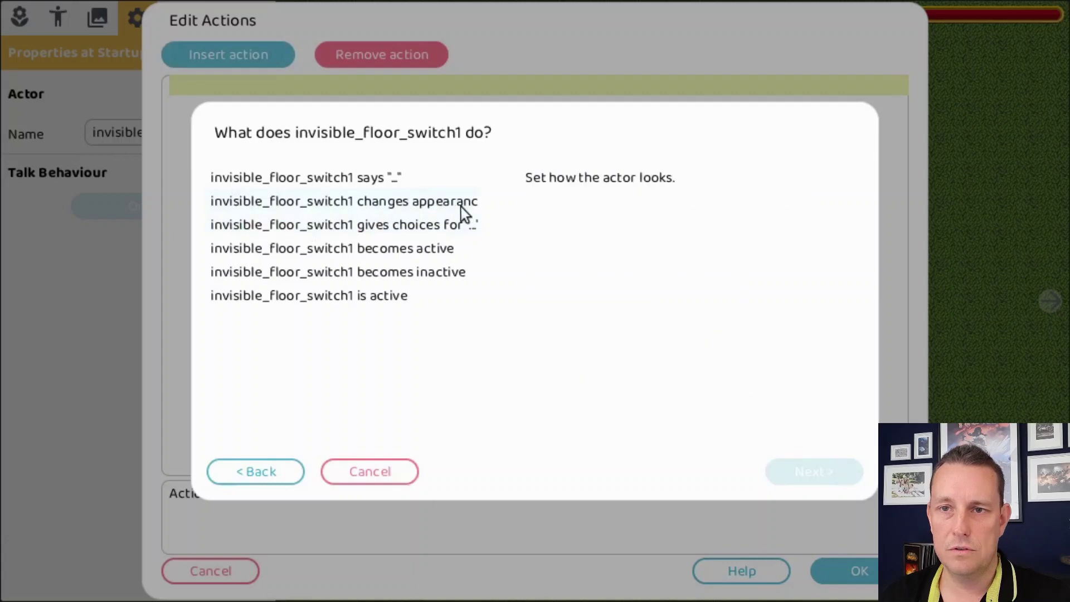
double_click(410, 227)
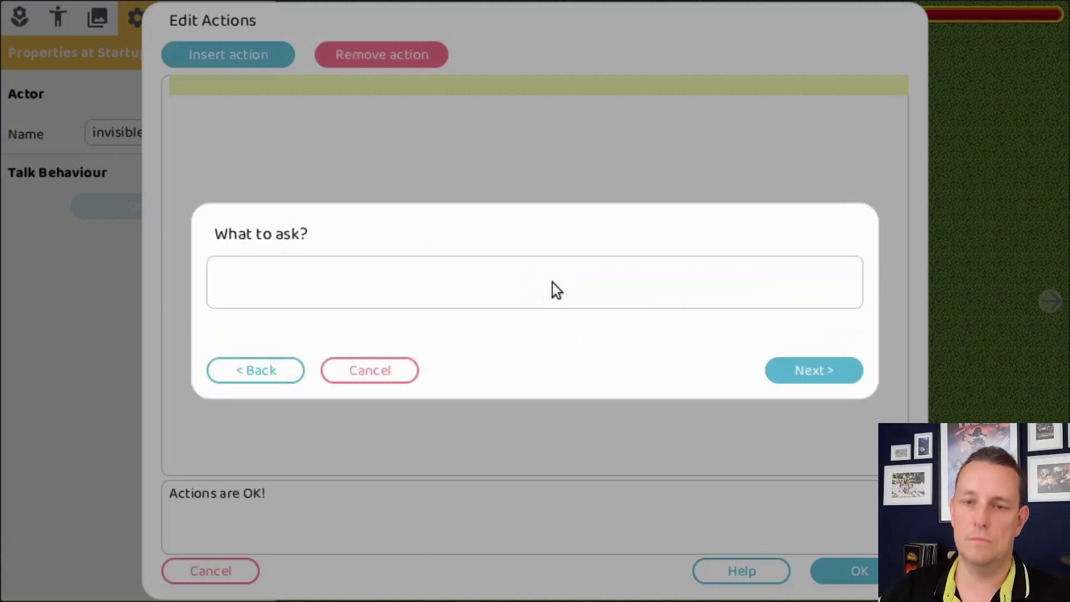
type("Pick your hero")
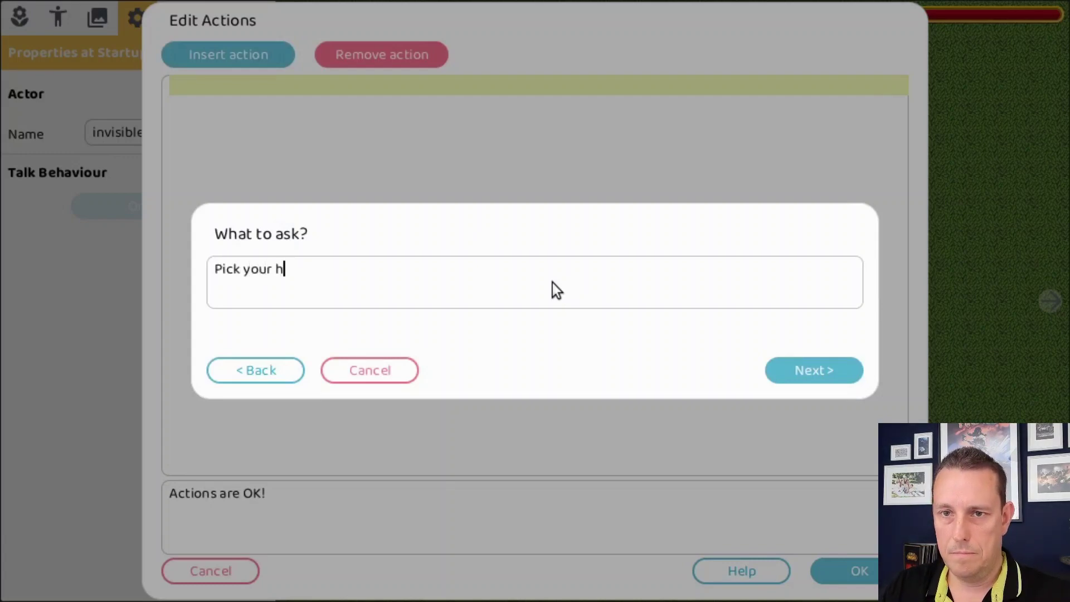
left_click(810, 370)
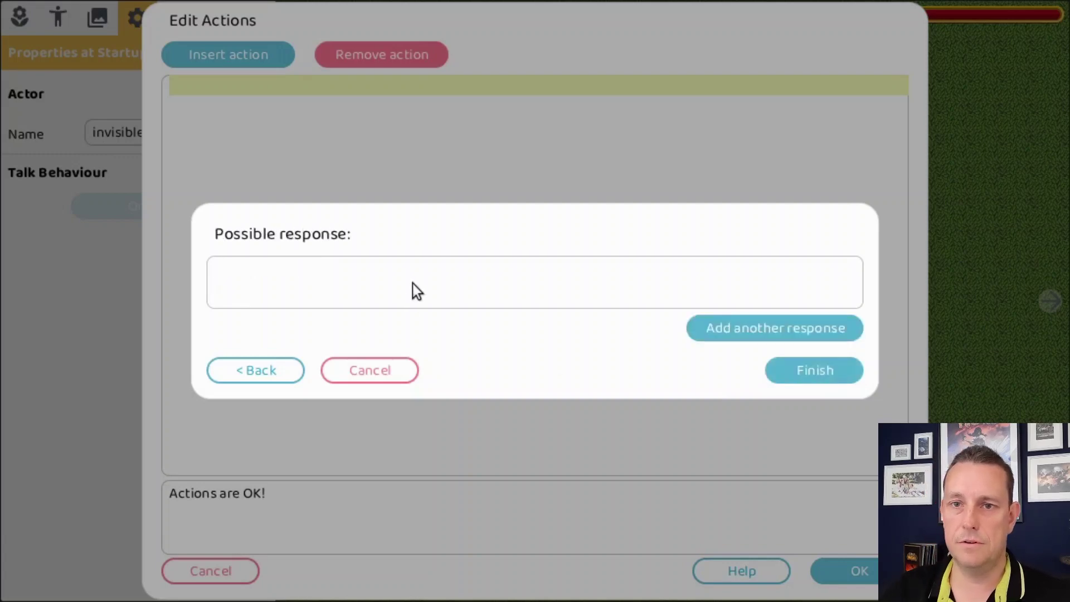
- Enter "Male warrior", "Femal Warrior" and "Male wizard" as the first three possible responses
type("Male ")
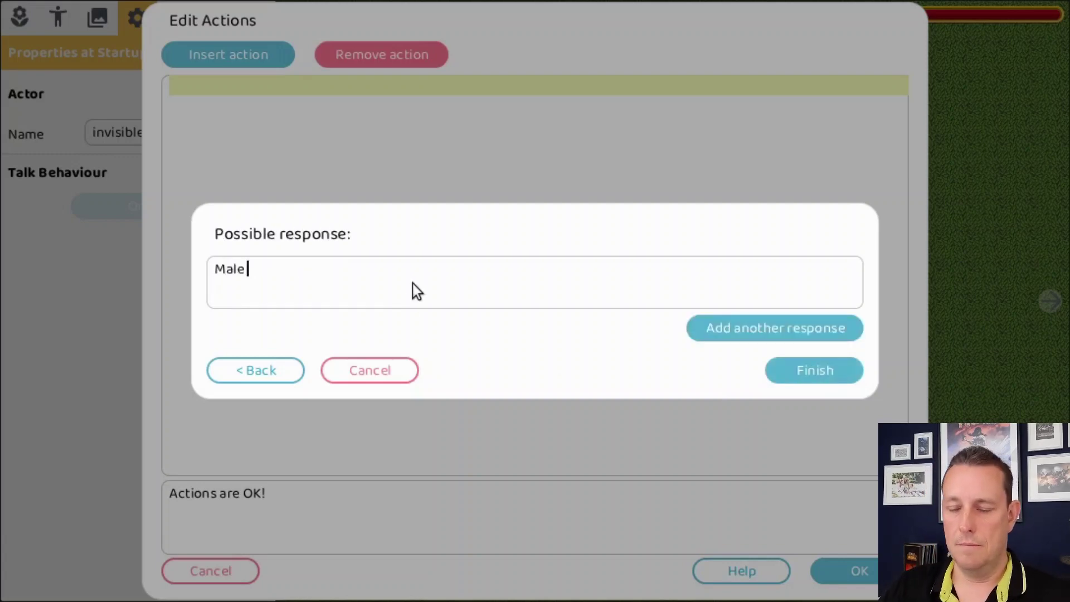
type("warrior")
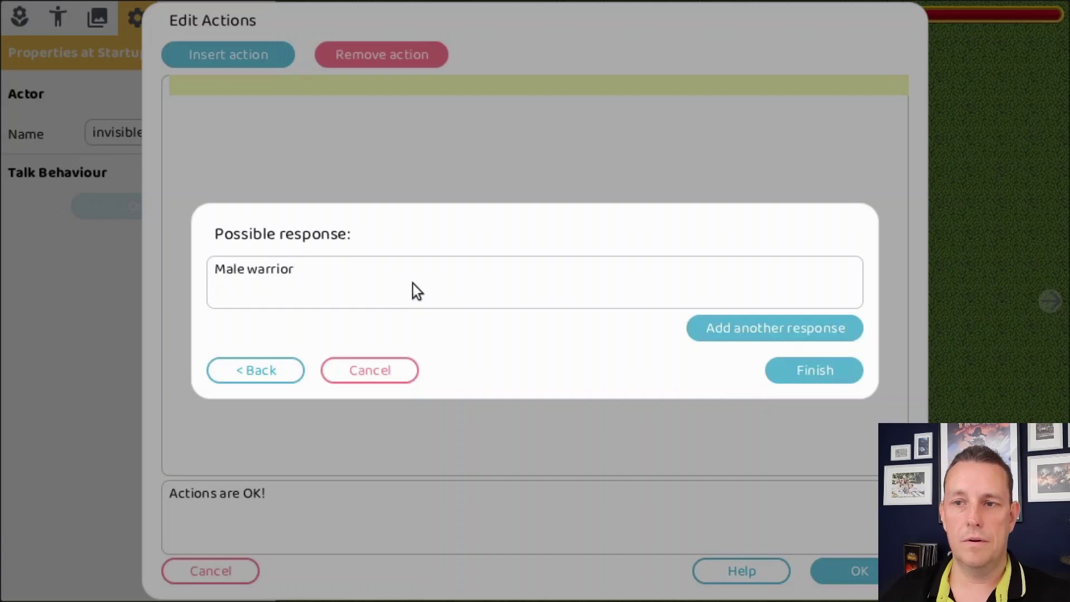
left_click(770, 326)
type("F")
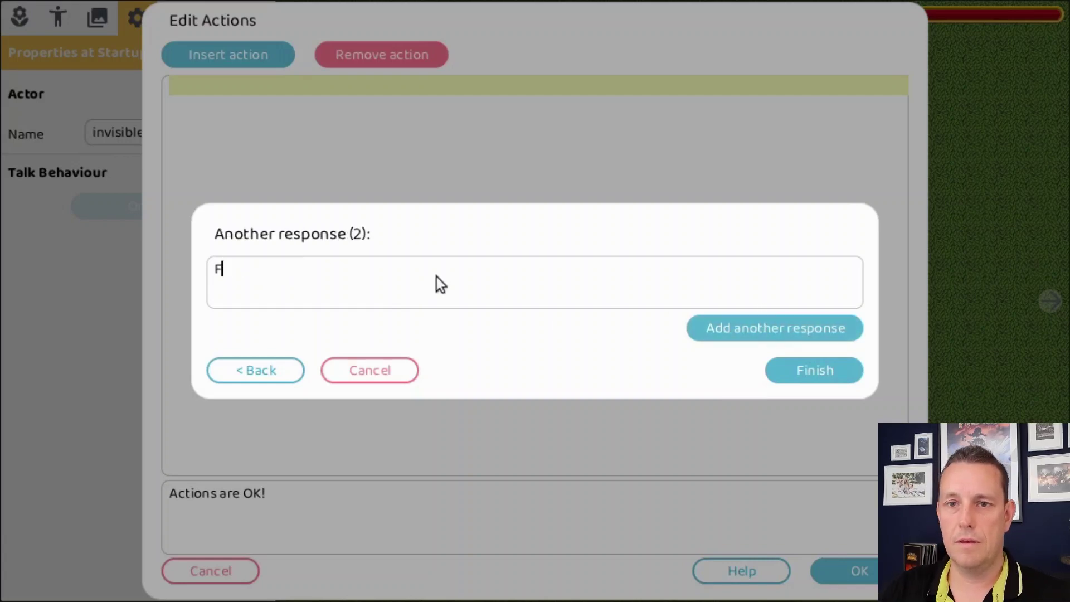
type("emal Warrior")
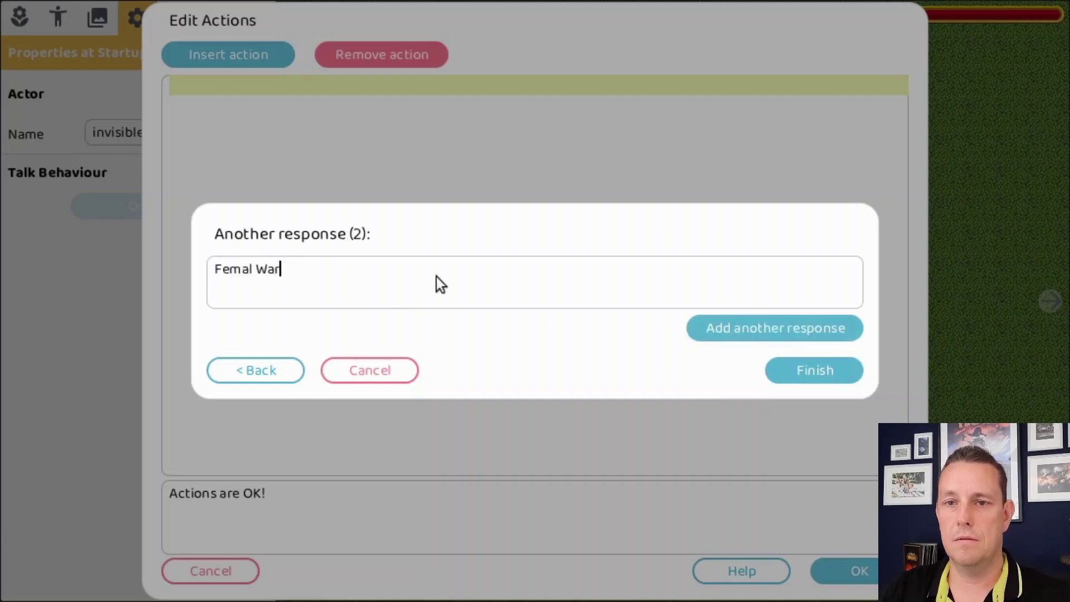
left_click(803, 334)
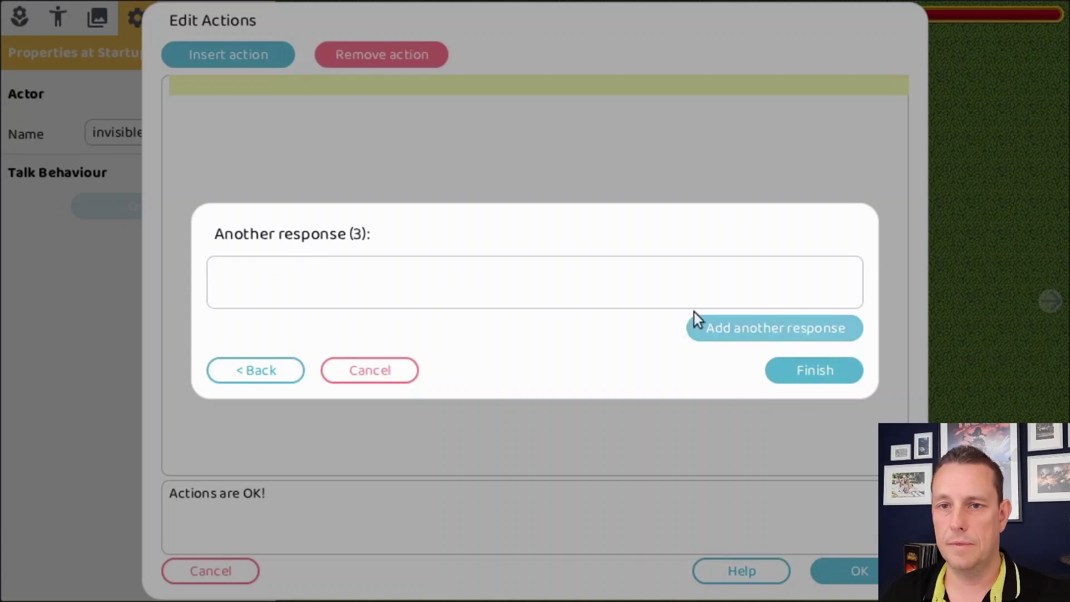
type("Male ")
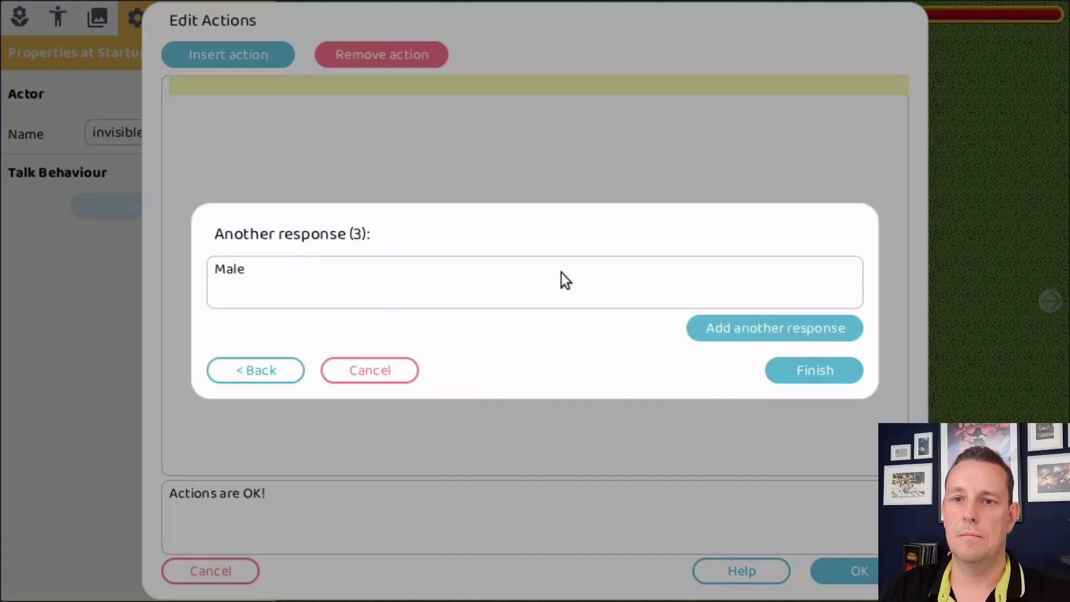
type("wizard")
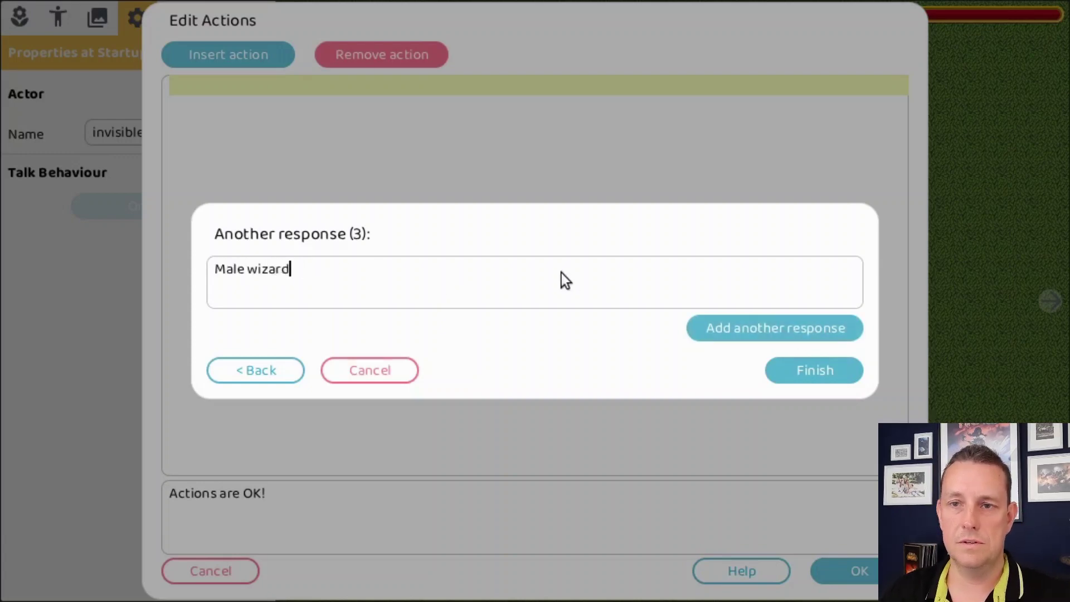
- Add "Female wizard" as the fourth response, finish the choices, and correct the second case to read "Femal warrior"
left_click(788, 336)
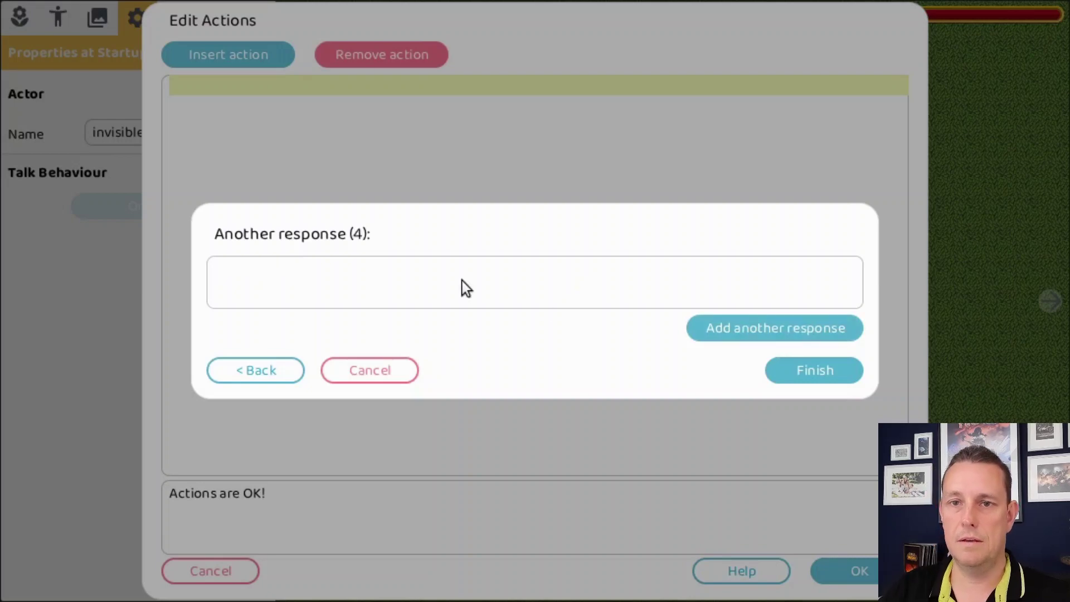
type("Femail w")
key("BackSpace")
key("BackSpace")
key("BackSpace")
key("BackSpace")
key("BackSpace")
type("ale ")
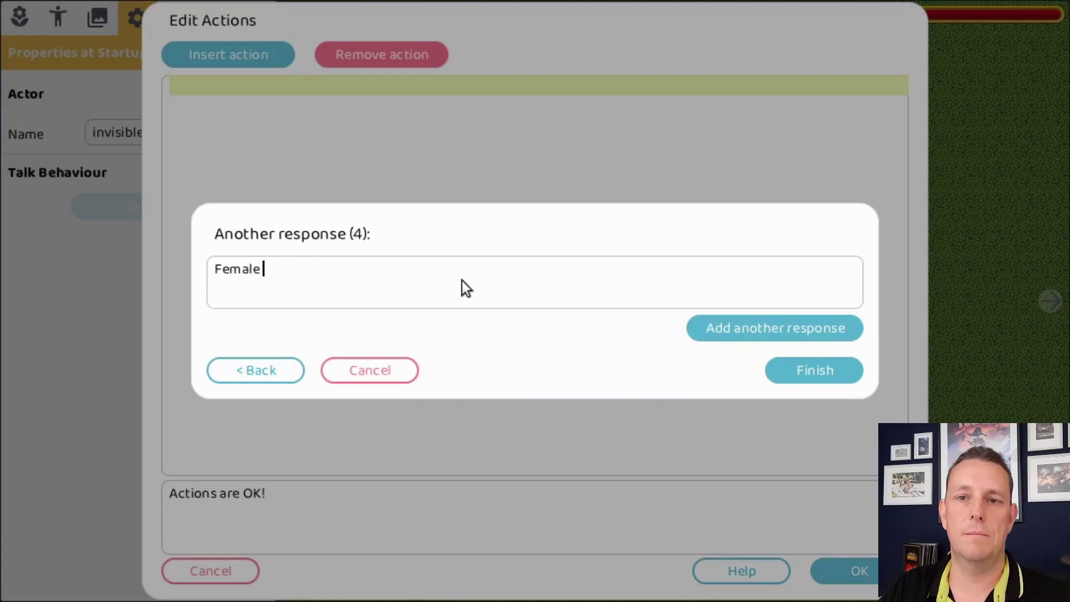
type("wizard")
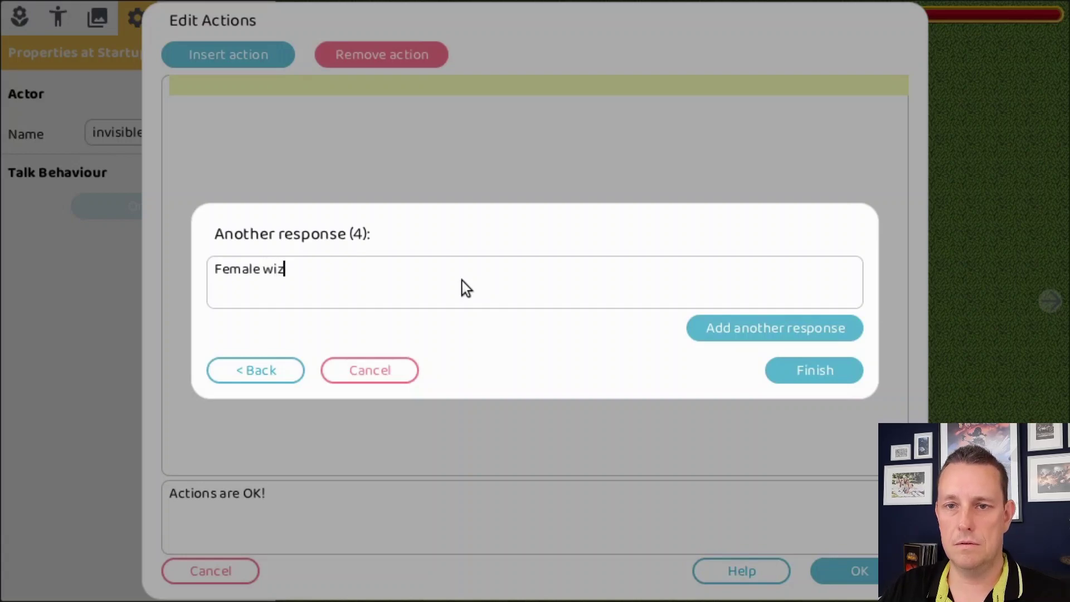
left_click(825, 370)
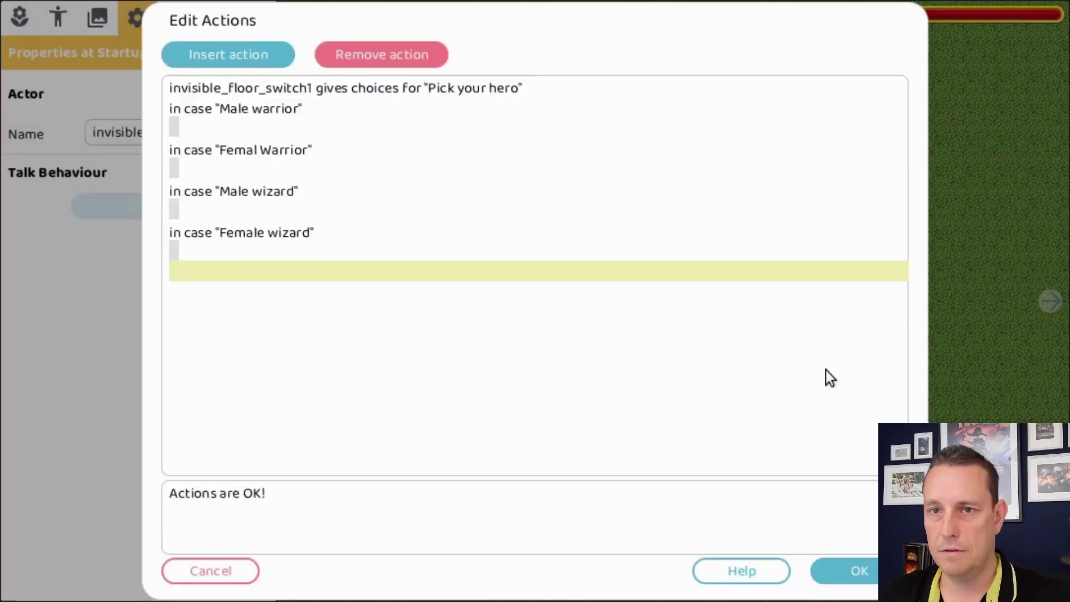
left_click(273, 151)
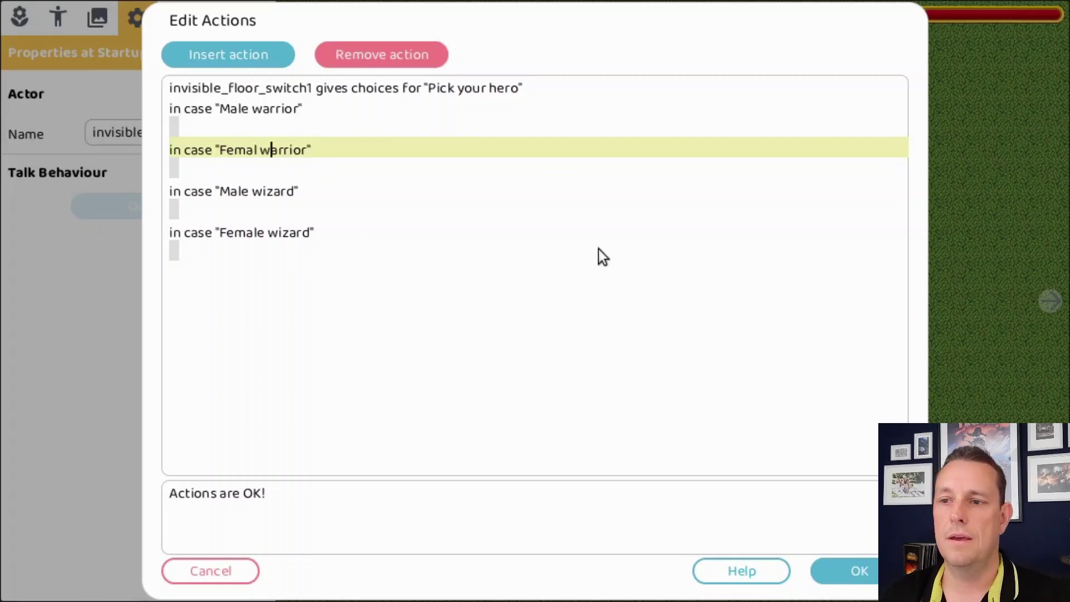
- Under the "Femal warrior" case, insert an action that changes the hero's appearance to the blue-haired character in blue clothes
left_click(326, 124)
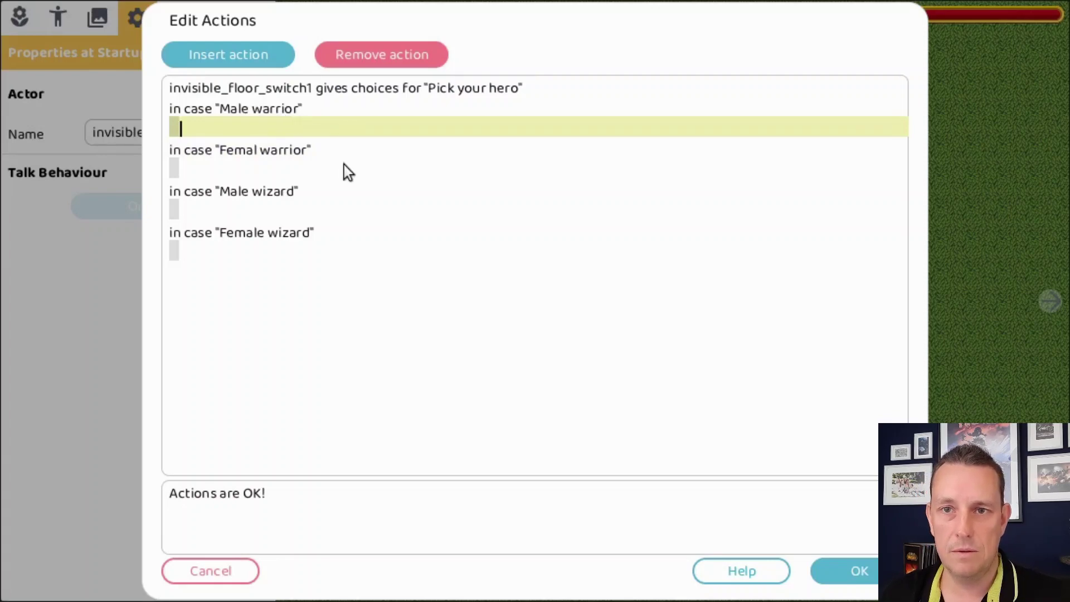
left_click(308, 166)
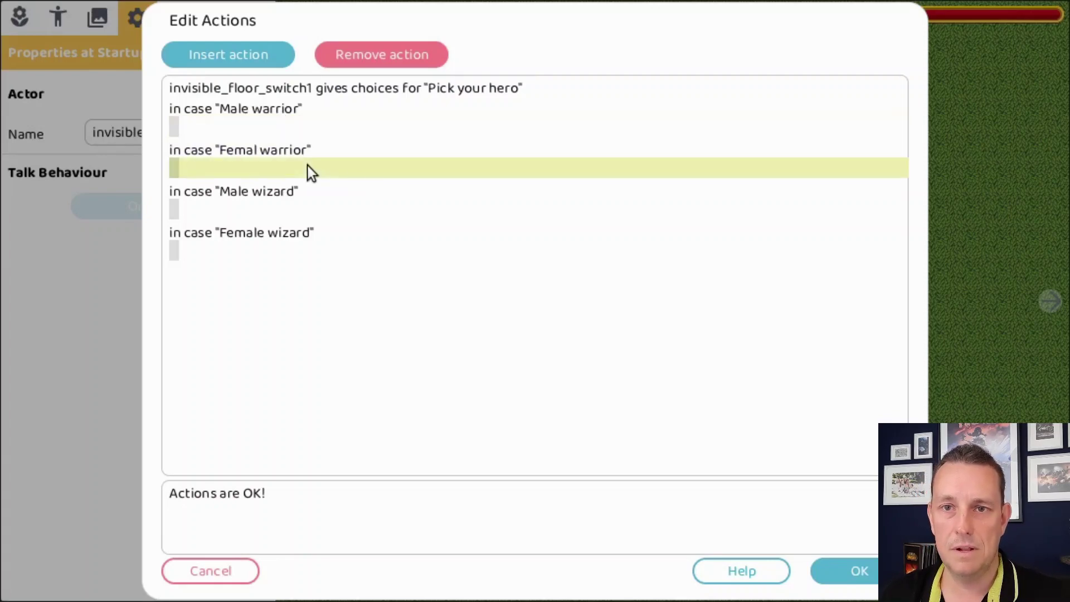
left_click(226, 55)
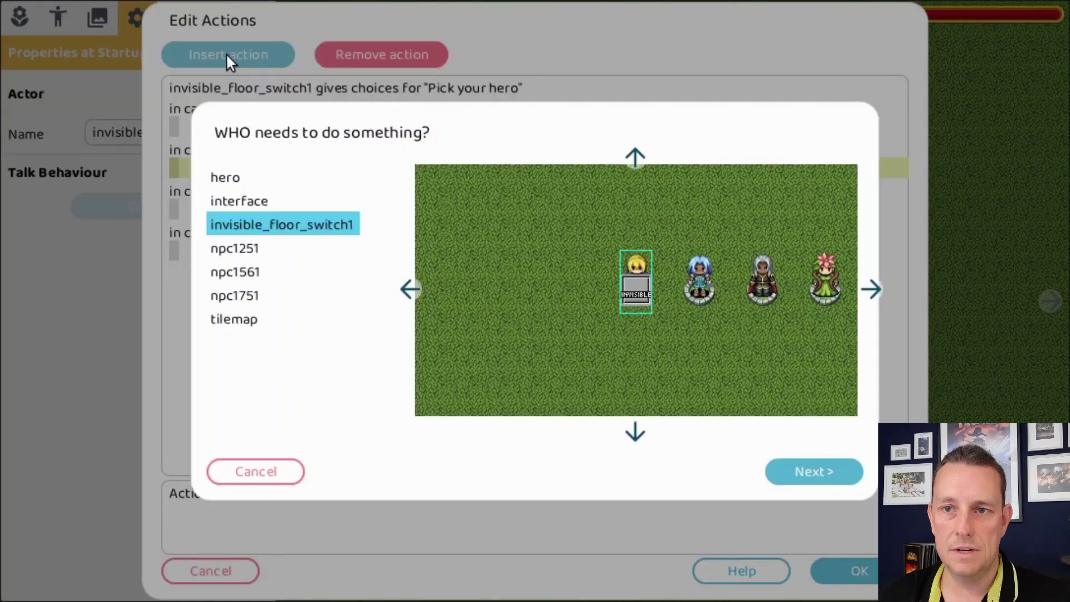
double_click(639, 269)
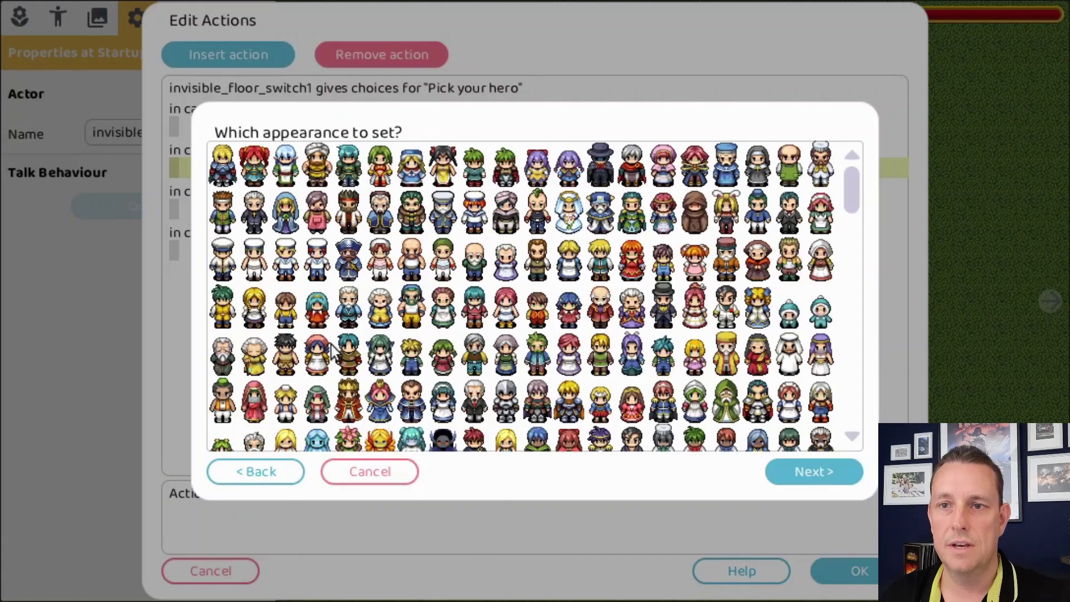
left_click_drag(855, 188, 843, 440)
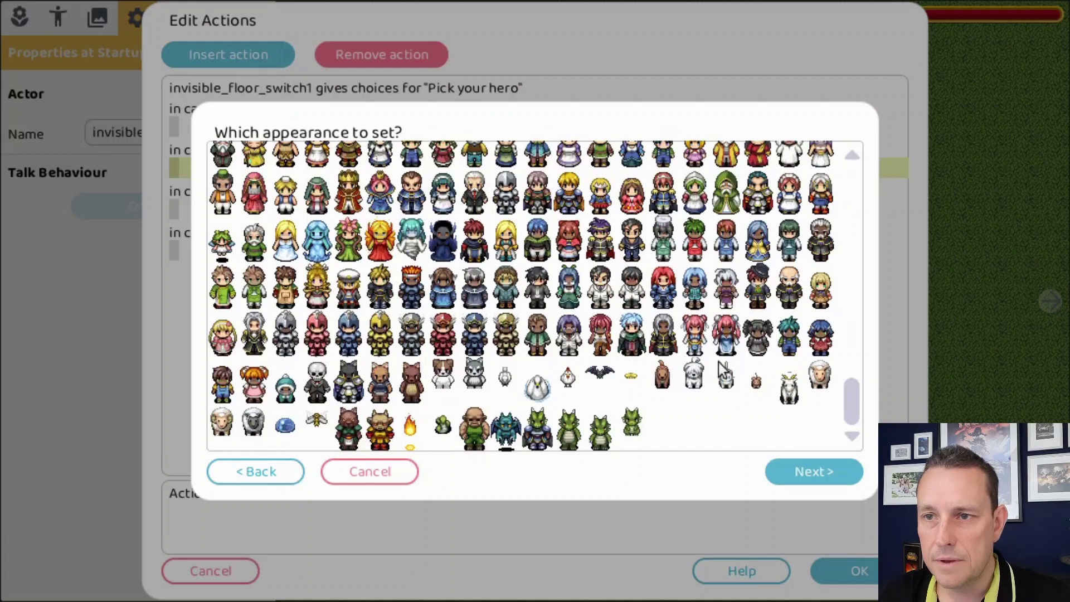
double_click(694, 290)
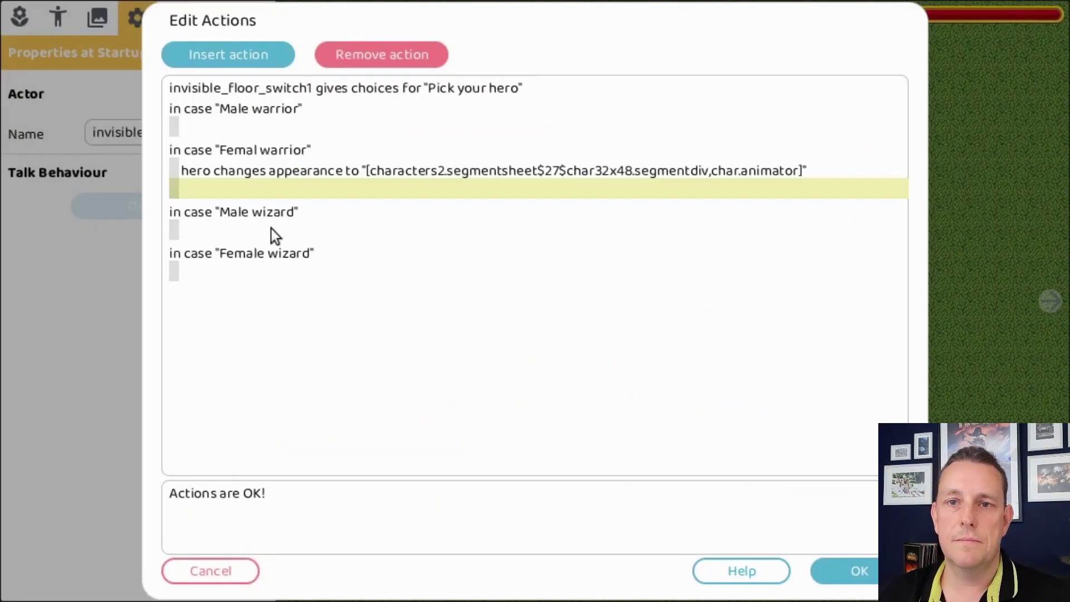
- Under the "Male wizard" case, insert an action that changes the hero's appearance to the grey-haired character in the dark cloak
left_click(285, 230)
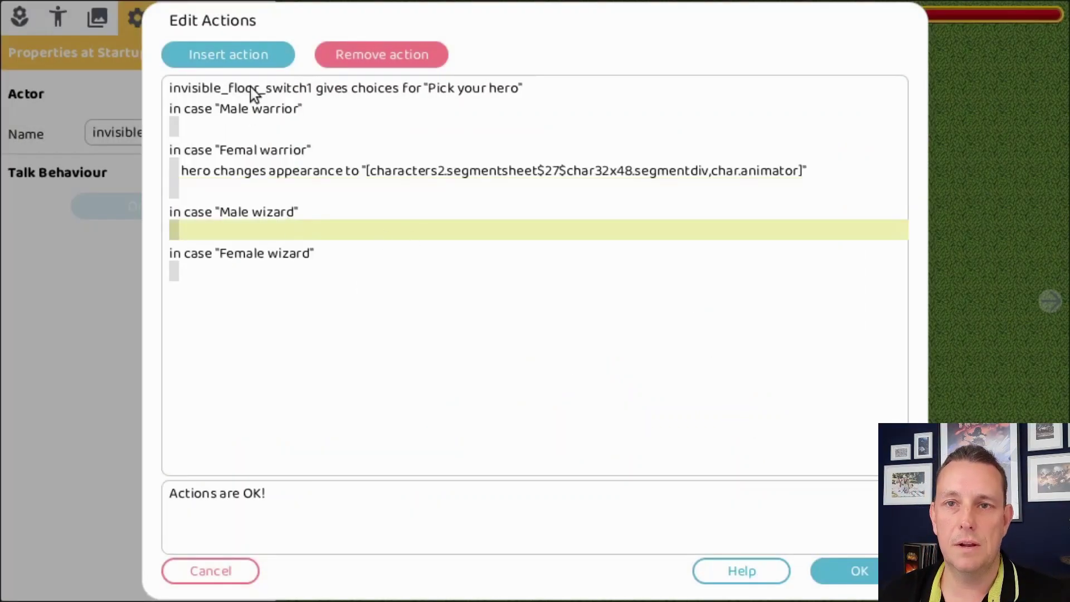
left_click(250, 52)
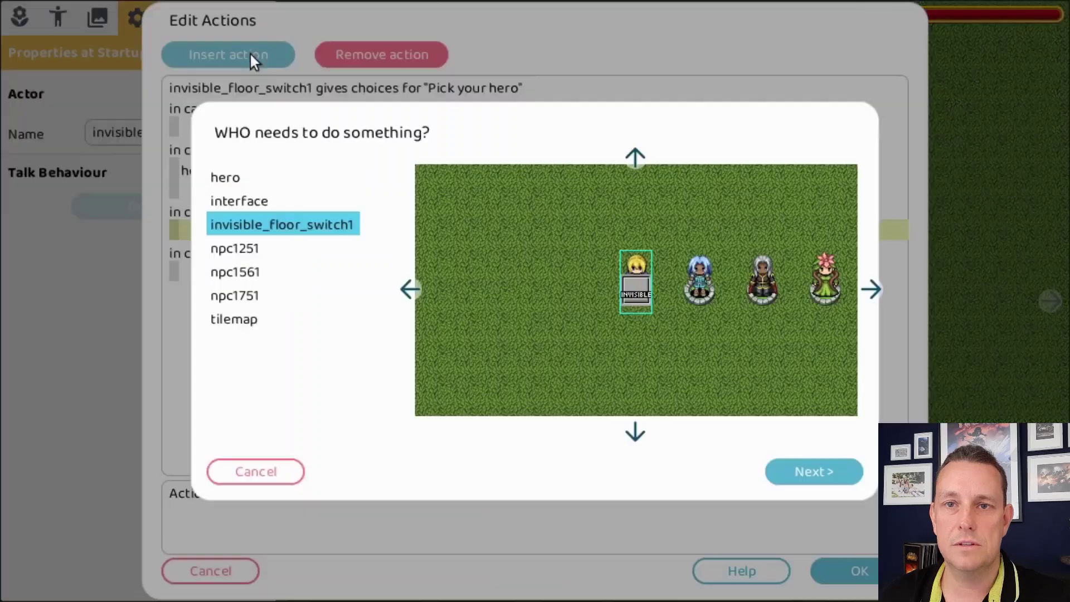
double_click(639, 263)
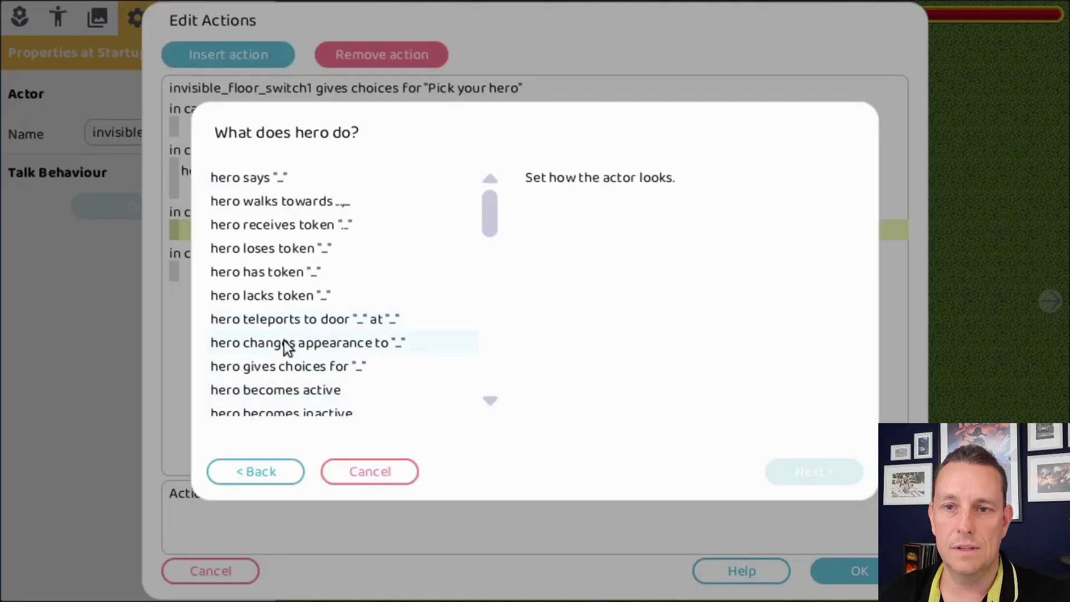
double_click(349, 343)
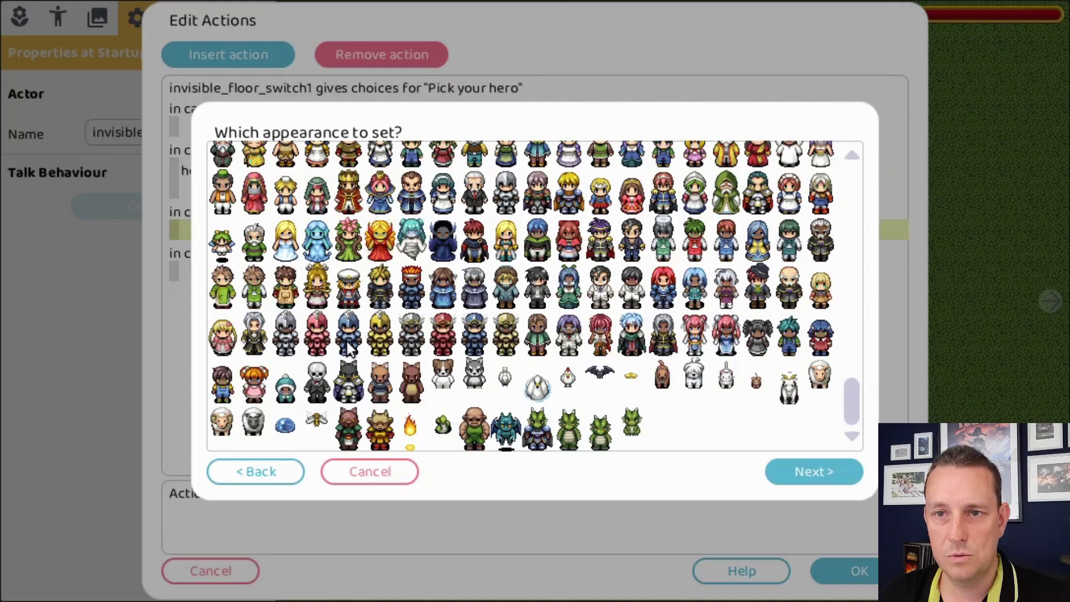
double_click(664, 340)
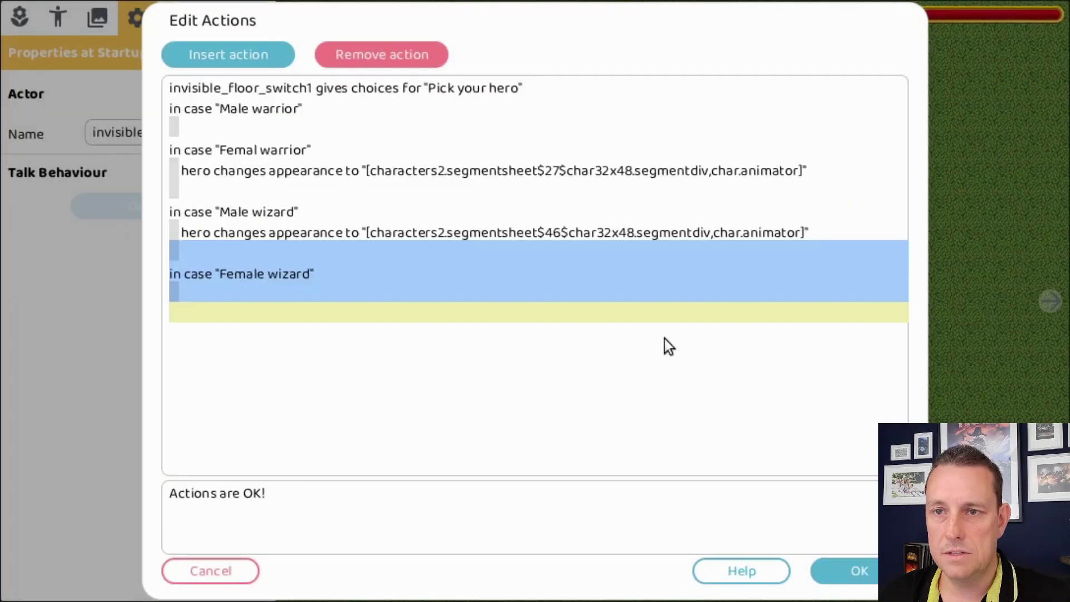
- Under the "Female wizard" case, insert a hero appearance change to the pink-haired character in the green dress, and save the actions
left_click(225, 292)
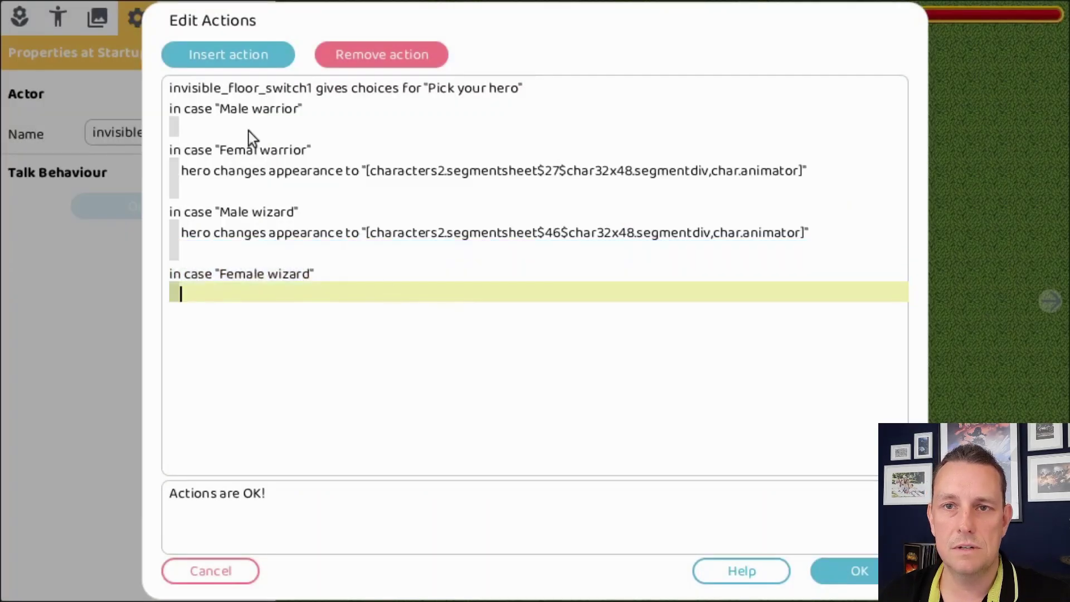
left_click(237, 55)
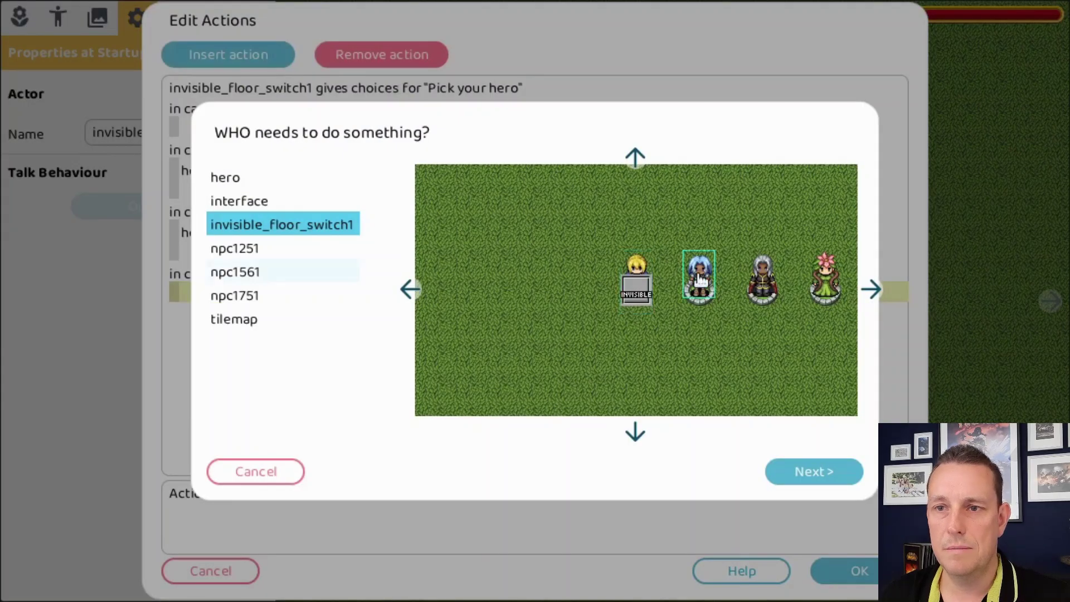
left_click(640, 267)
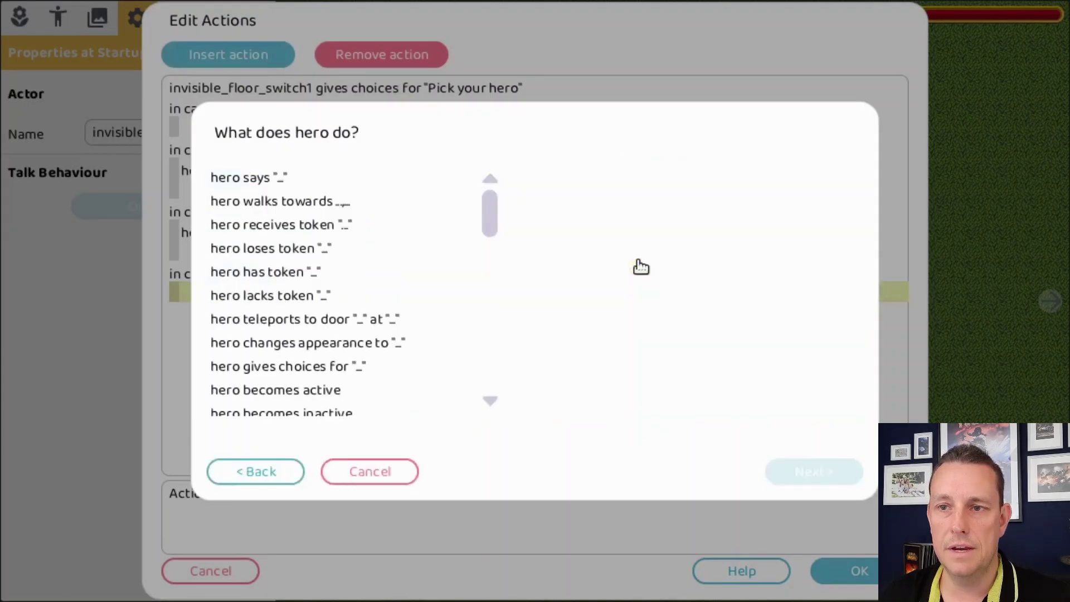
left_click(316, 342)
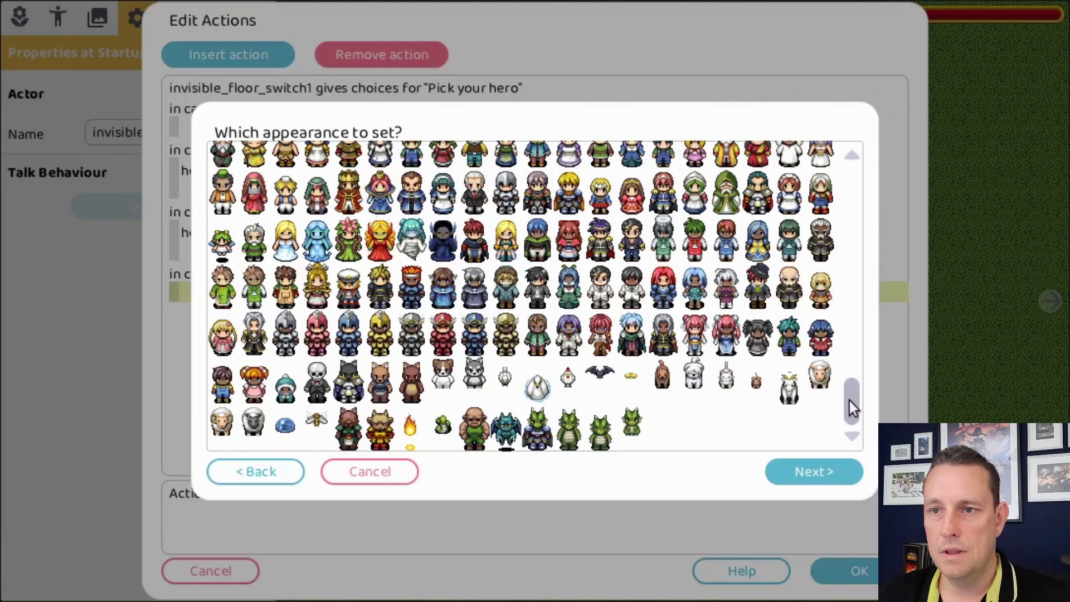
left_click(348, 240)
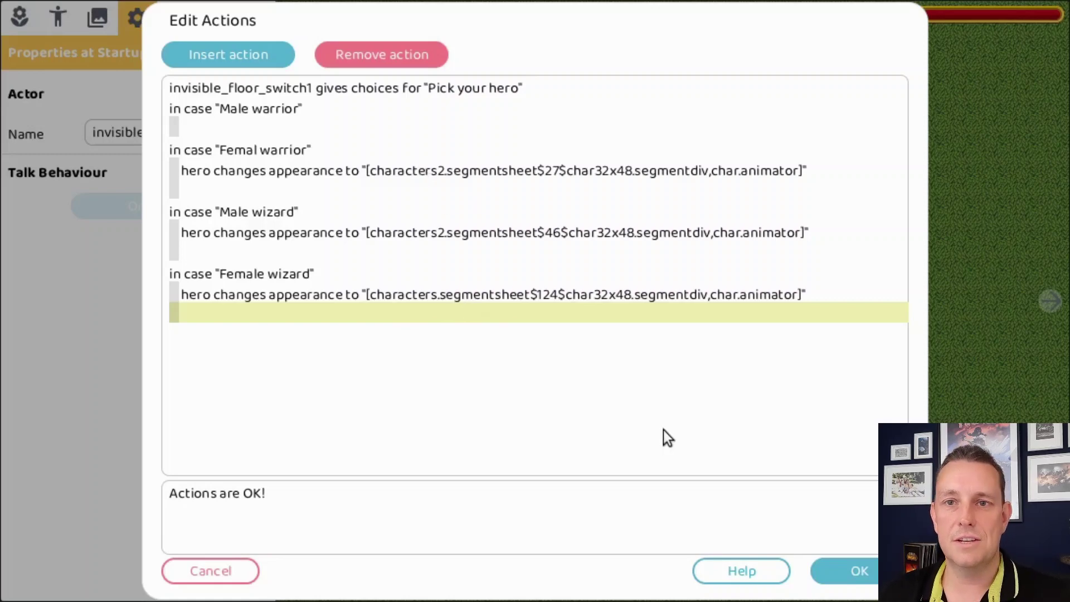
left_click(874, 576)
- Restart the game and test the hero selection by choosing "Female wizard"
left_click(218, 18)
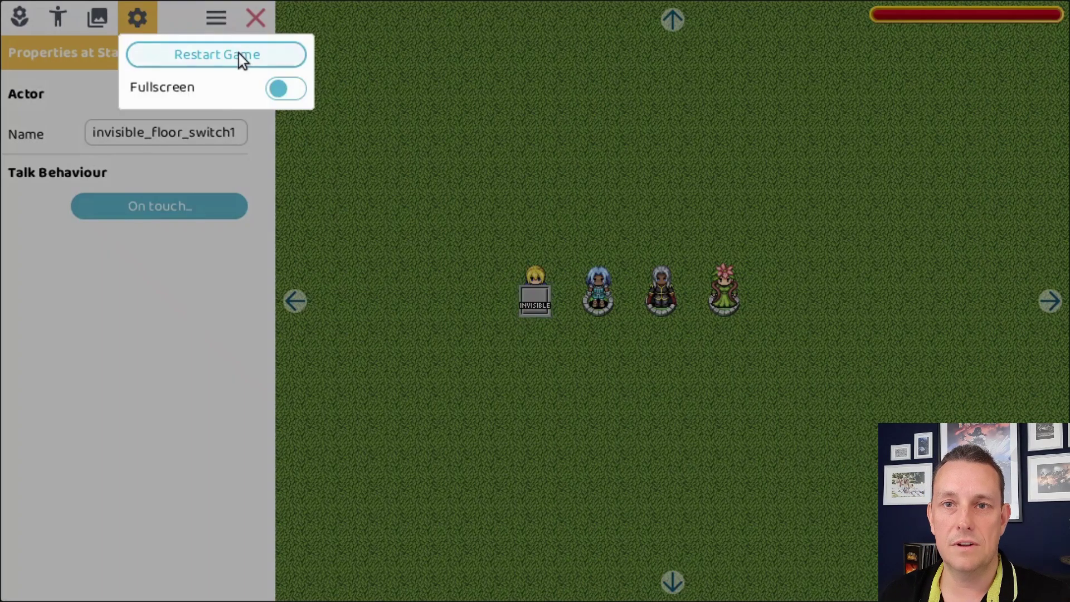
left_click(241, 55)
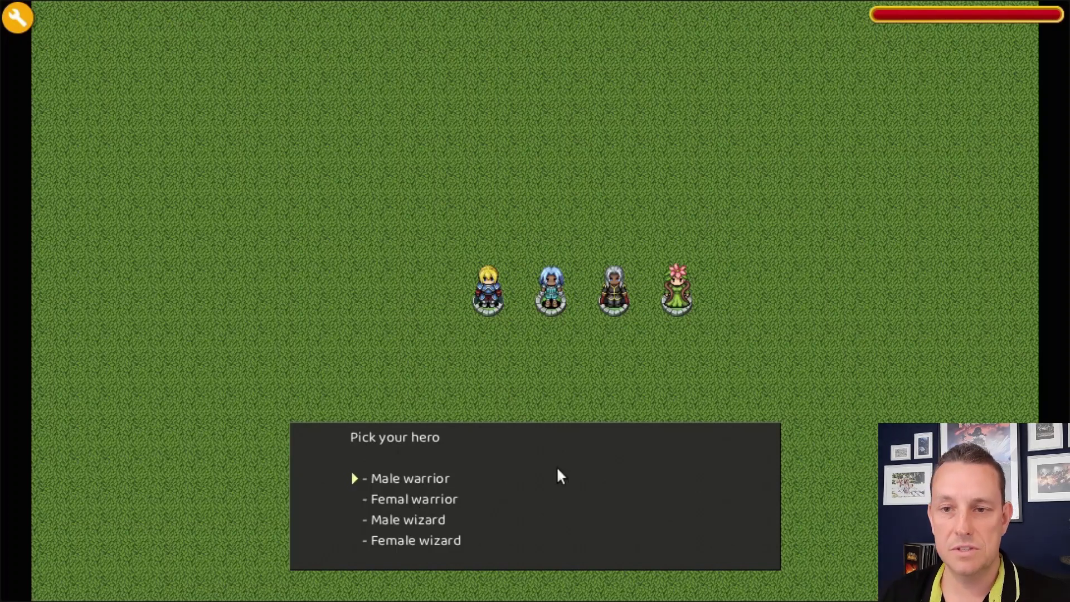
key("Down")
key("Down")
key("Down")
key("Down")
key("Up")
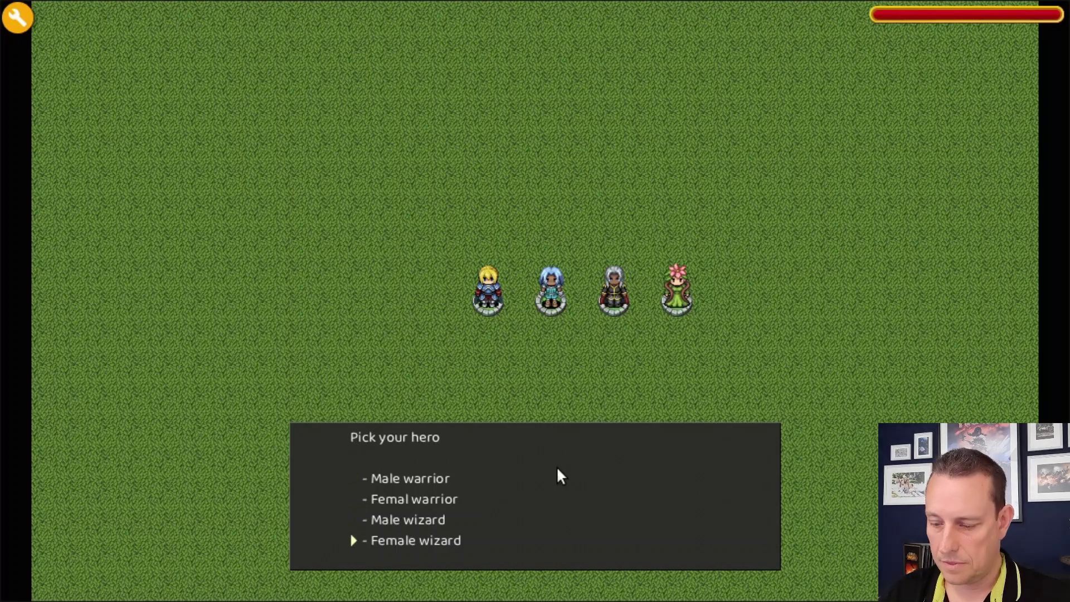
key("Return")
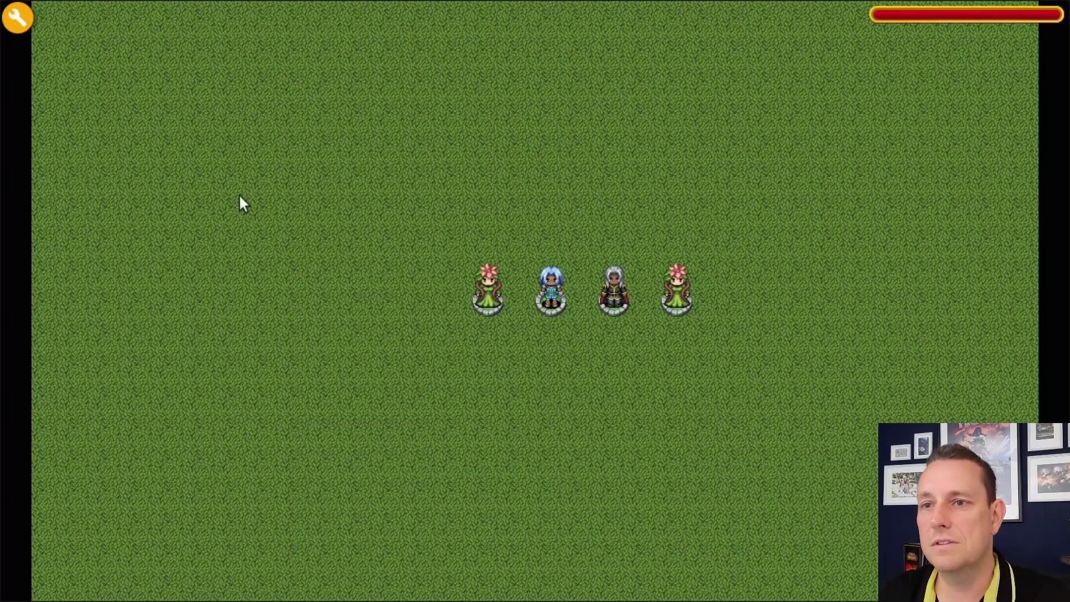
- Return to the editor and create a new outdoor medium level with the level name left blank
left_click(17, 22)
left_click(97, 20)
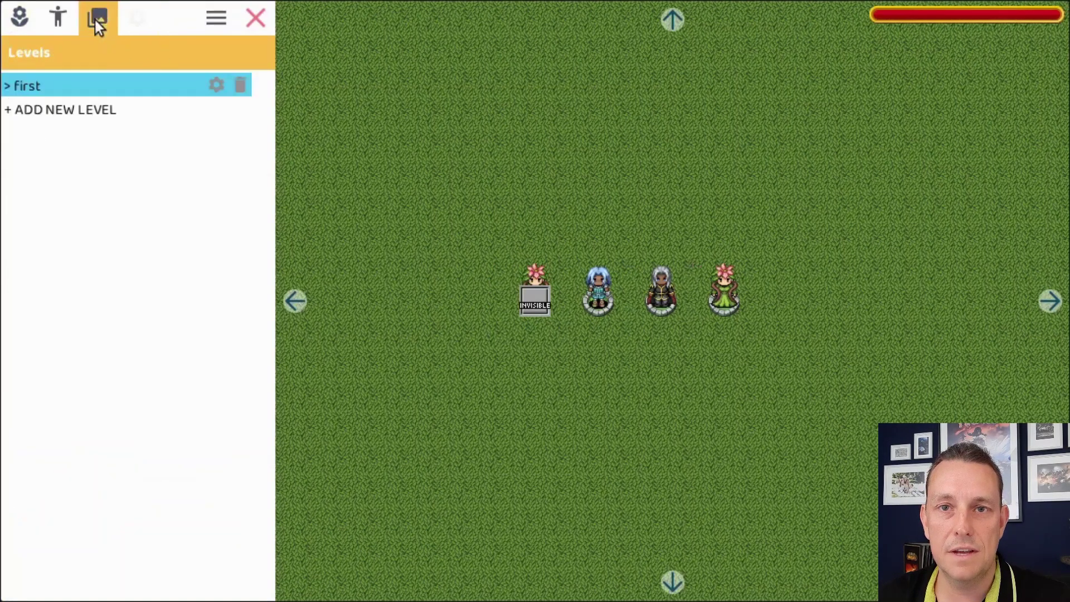
left_click(66, 110)
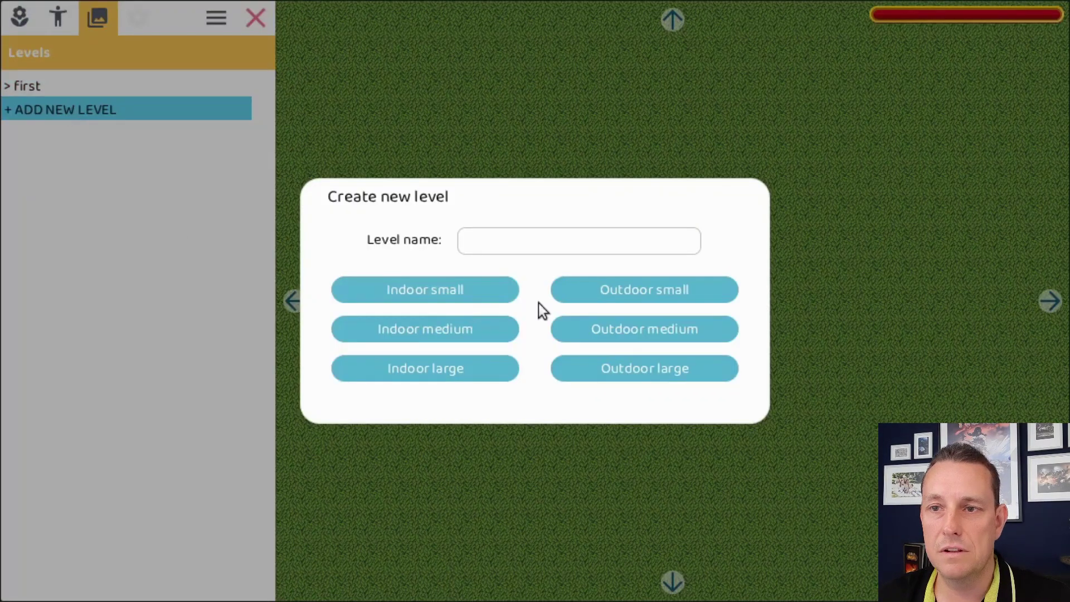
left_click(653, 330)
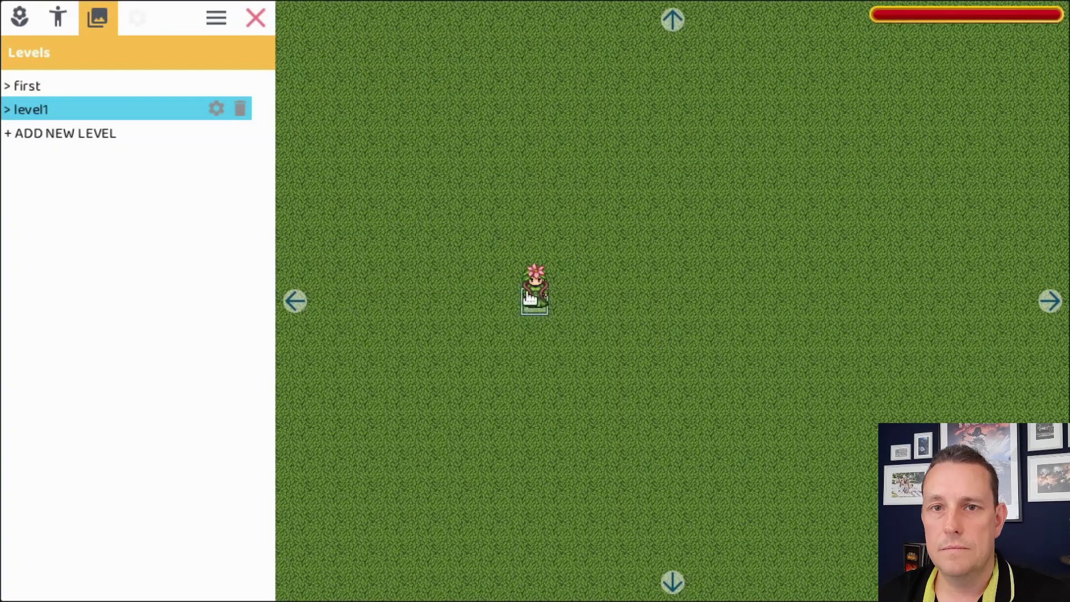
- Place an invisible door from the objects category a few tiles to the hero's right in level1 and name it start_door
left_click(70, 21)
left_click(177, 53)
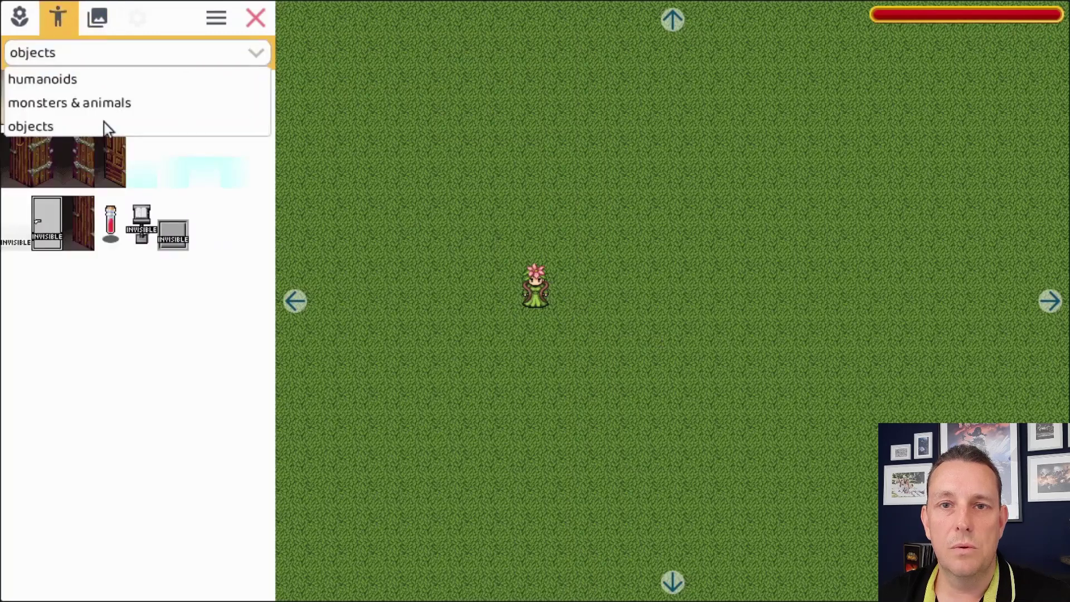
left_click(156, 260)
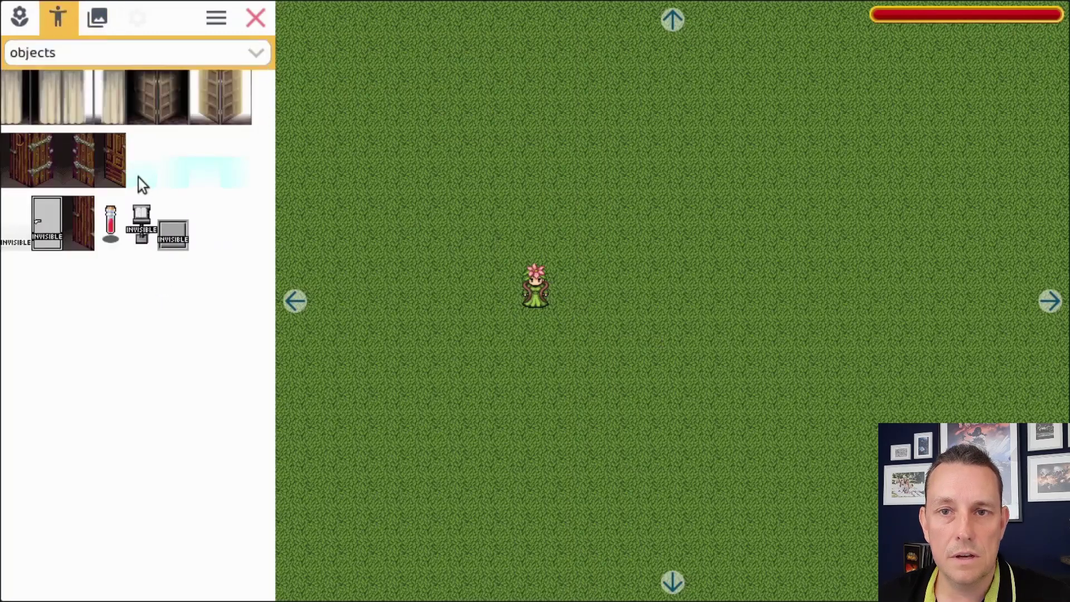
left_click(19, 241)
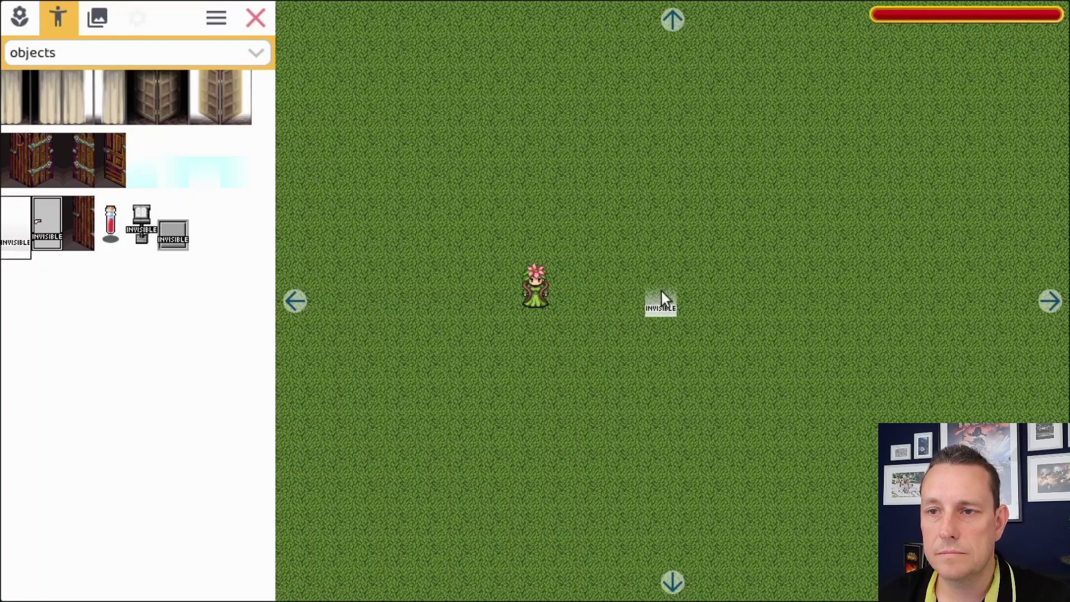
left_click(660, 301)
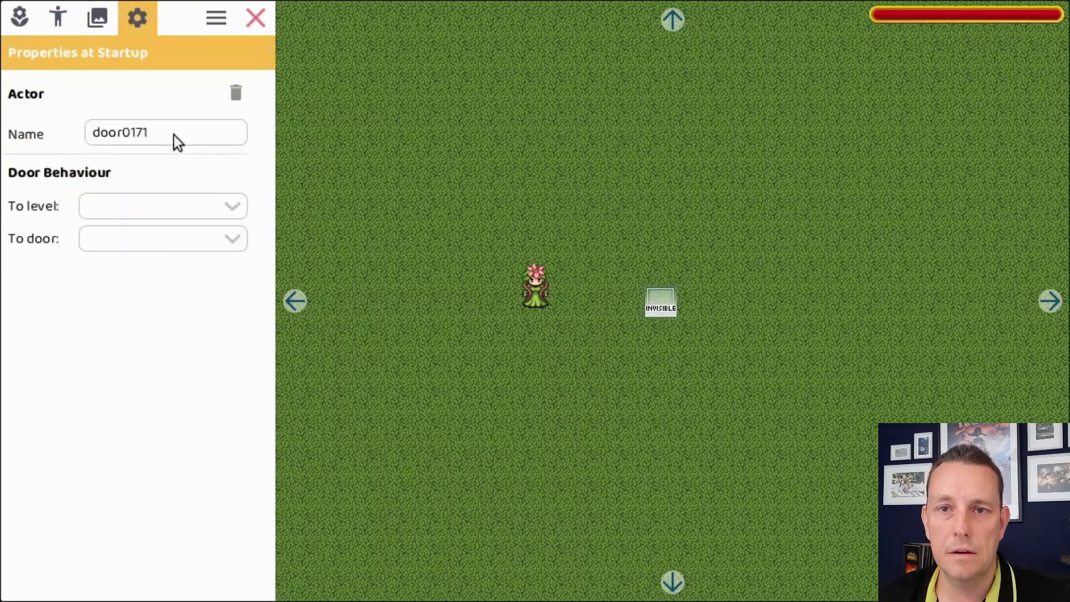
left_click_drag(174, 140, 96, 136)
type("start_door")
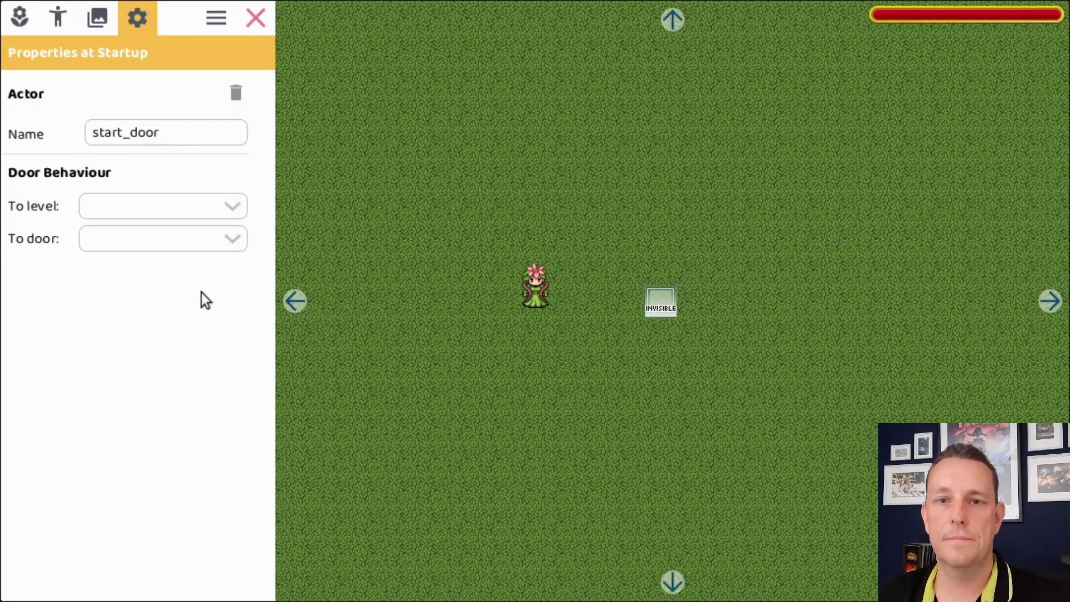
- Open the touch actions of the floor switch in level "first" and add an empty line after the "Female wizard" case
left_click(100, 22)
left_click(93, 88)
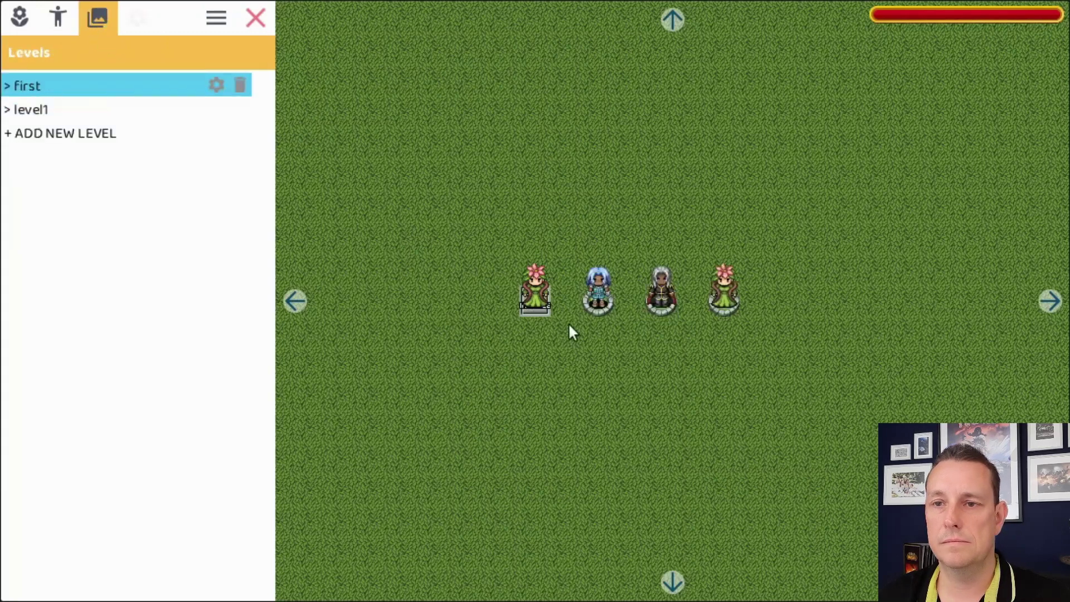
left_click(537, 316)
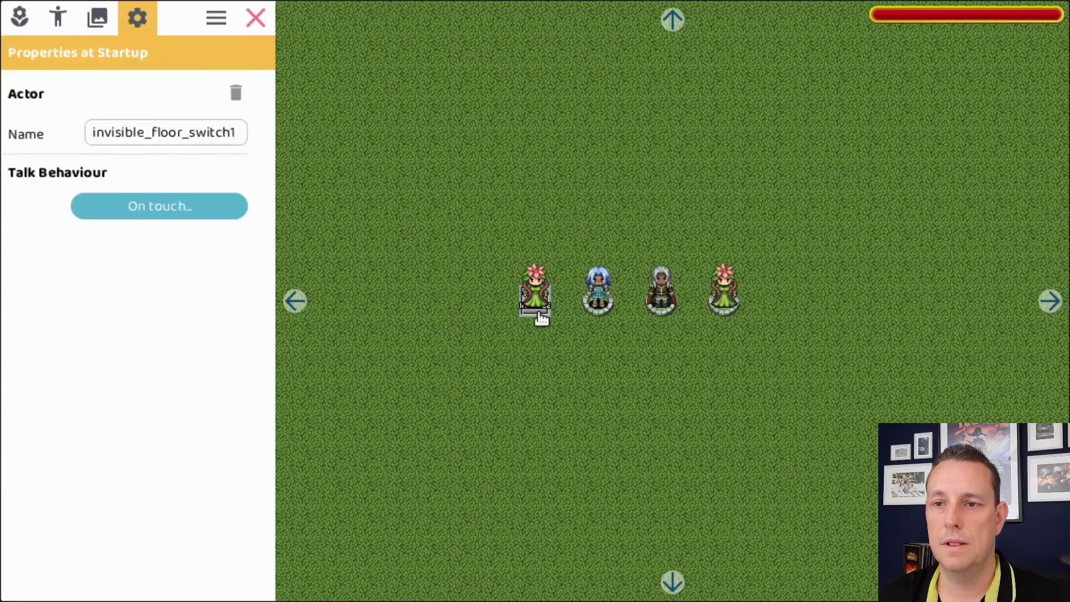
left_click(179, 209)
left_click(329, 356)
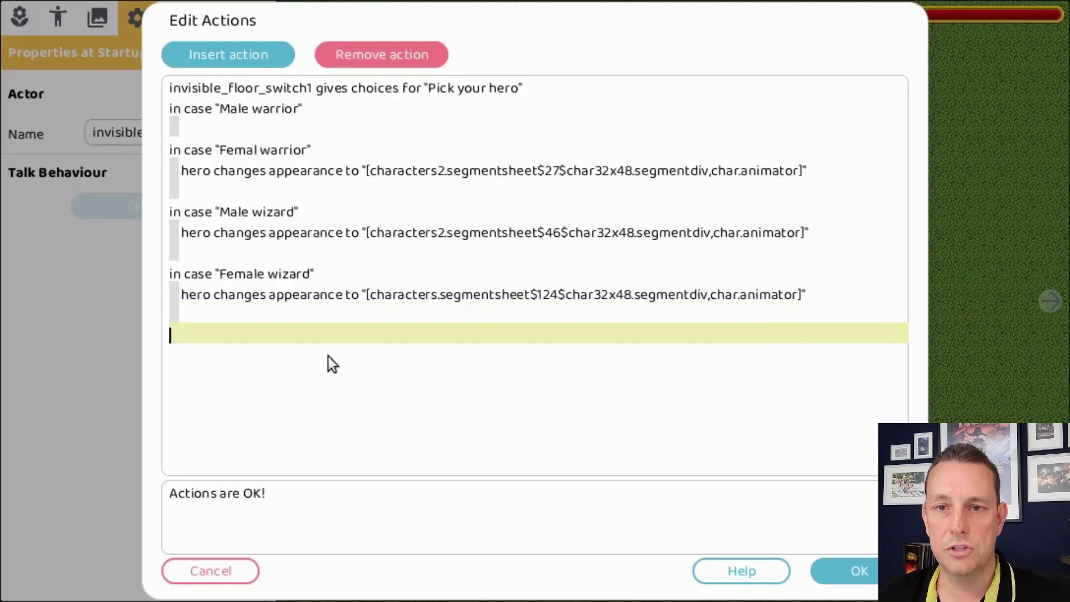
key("Return")
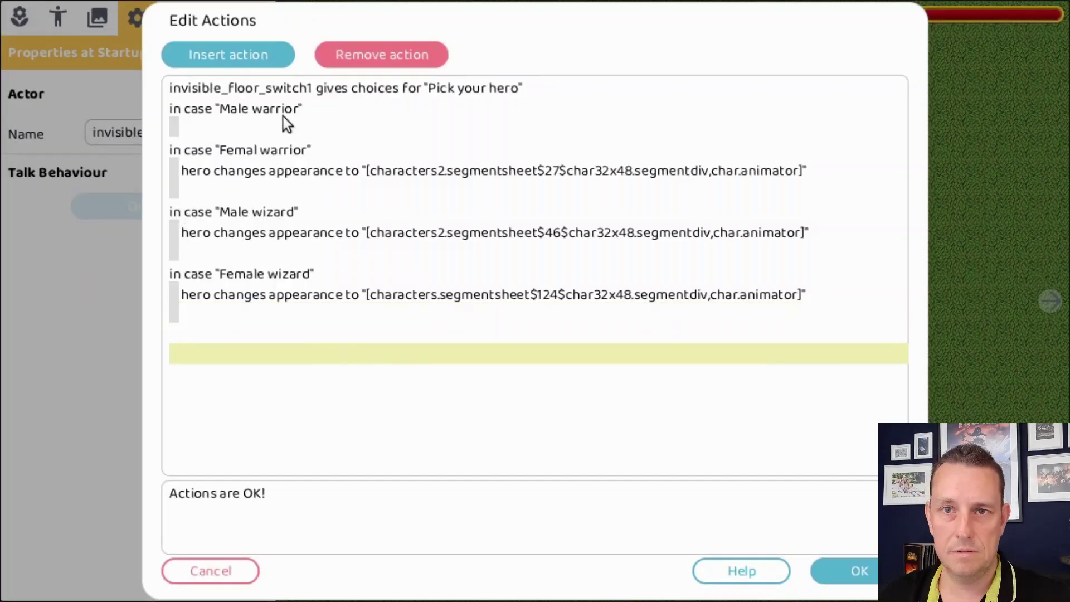
- Insert an action that teleports the hero to door "start_door" at "level1", and save the actions
left_click(246, 55)
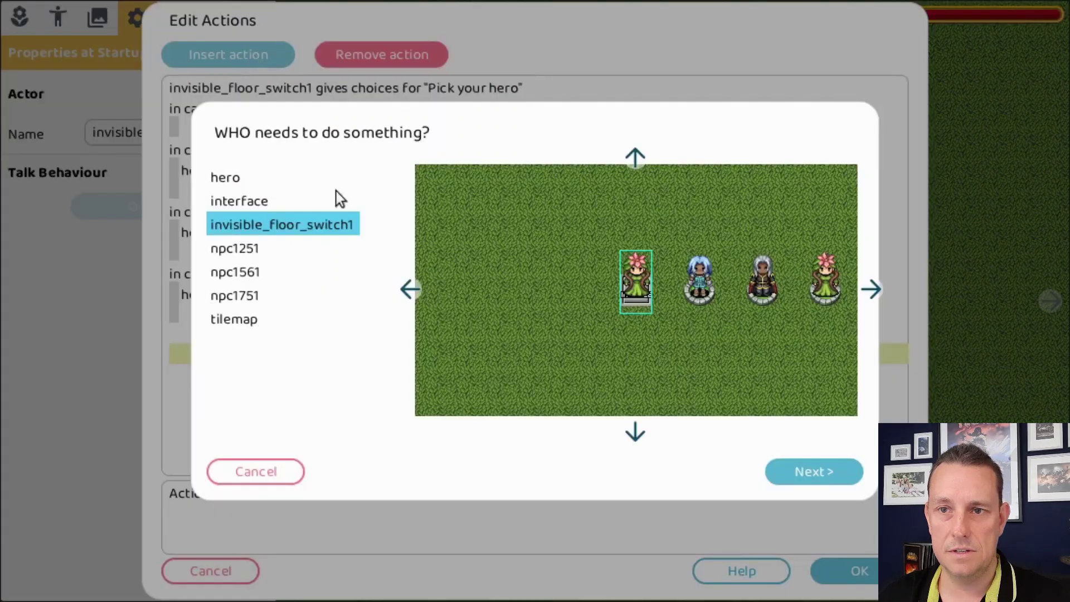
left_click(637, 277)
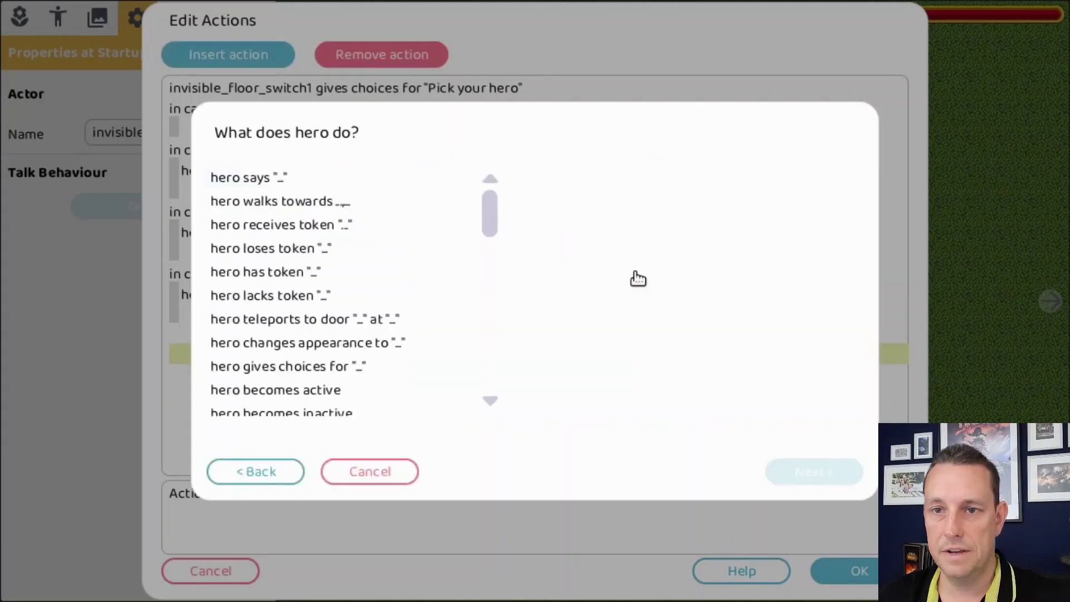
double_click(319, 320)
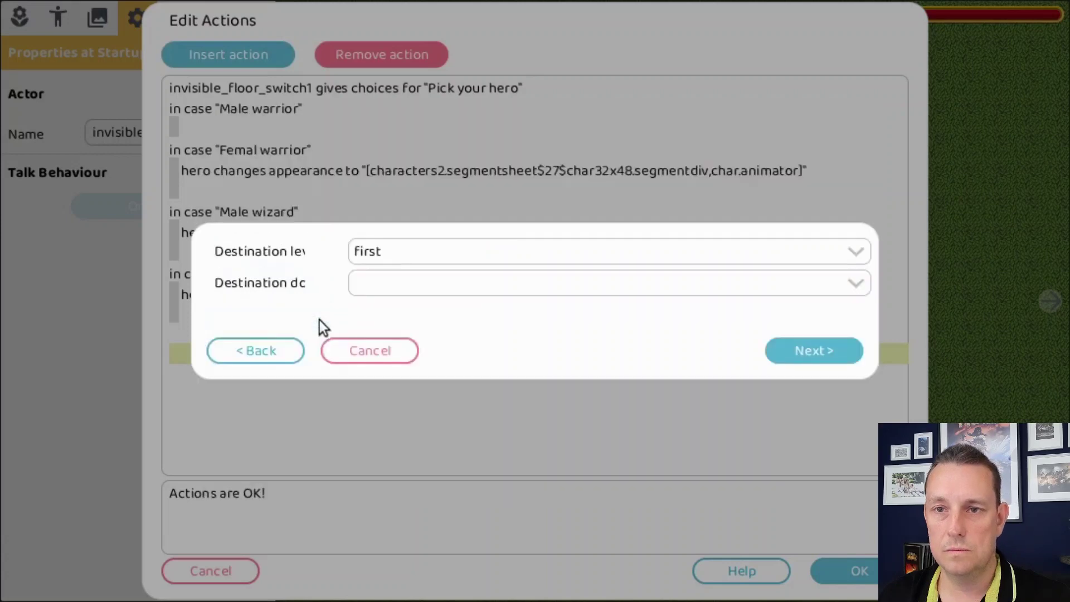
left_click(471, 252)
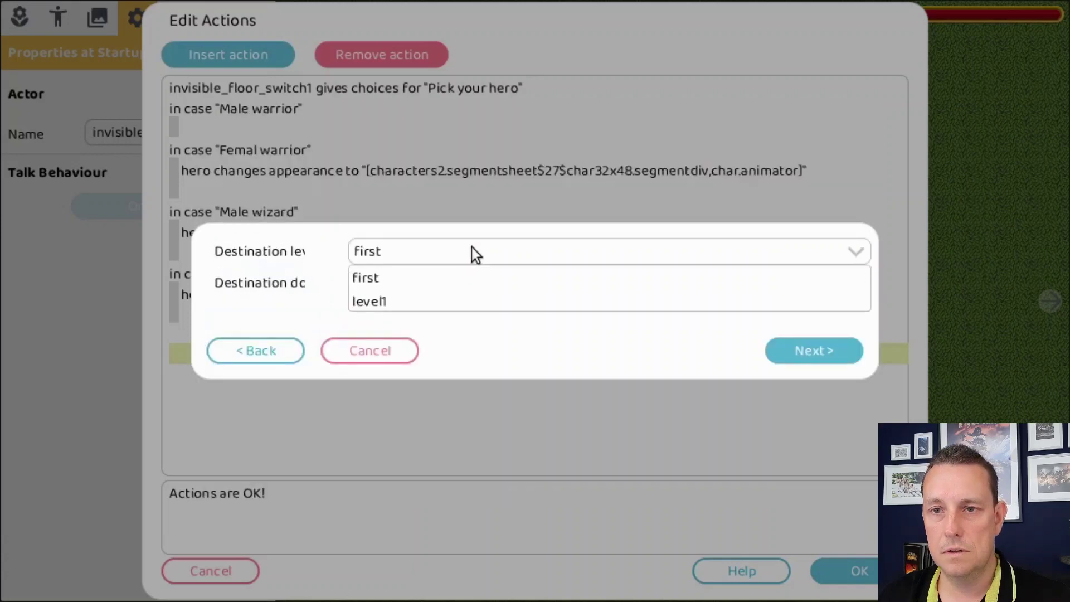
left_click(375, 301)
left_click(813, 351)
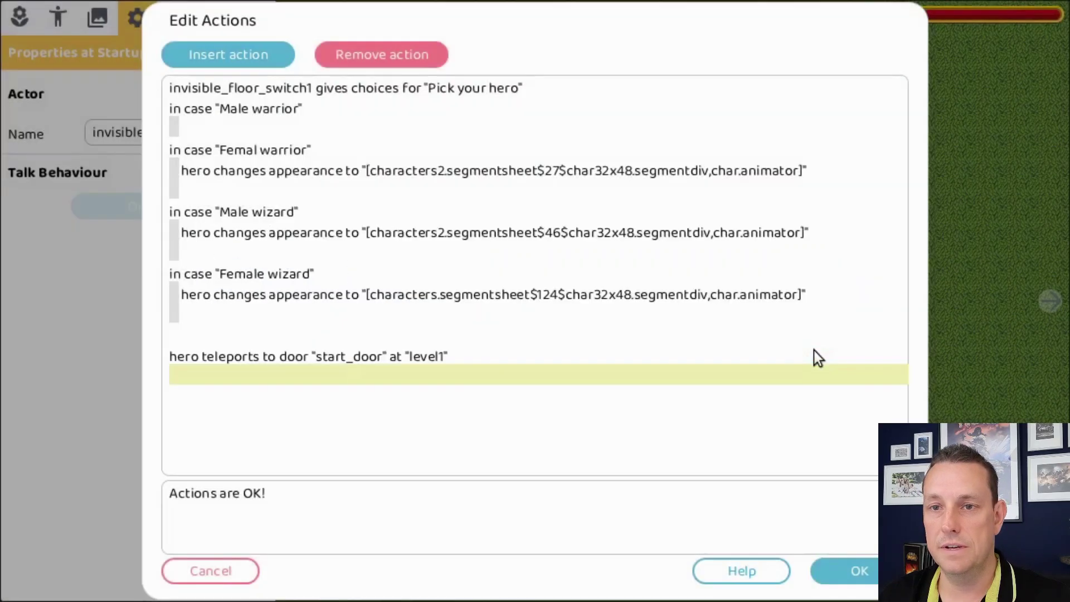
left_click(856, 571)
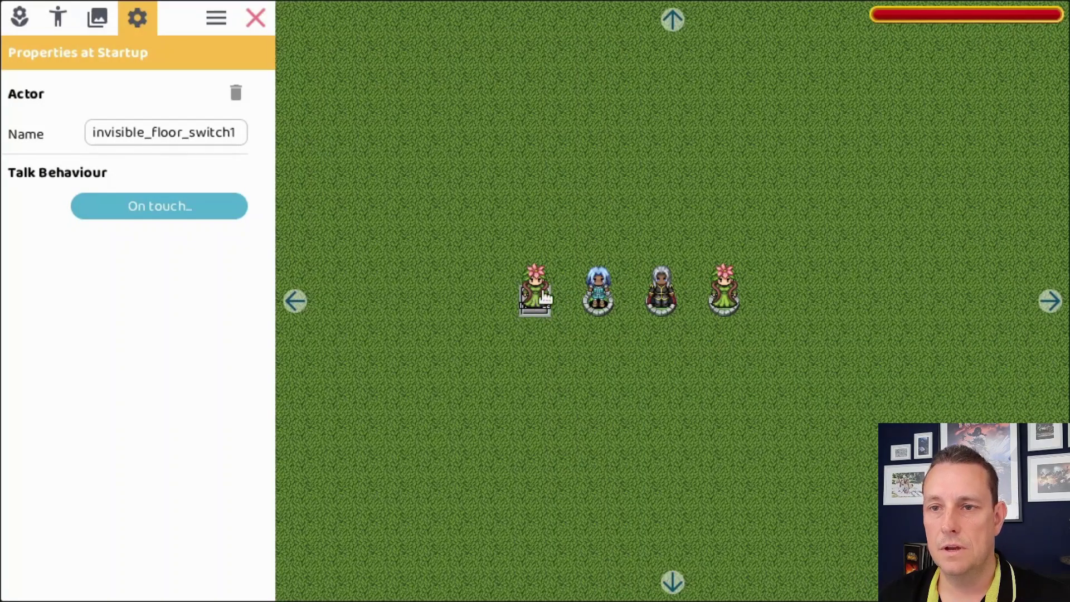
- Restart the game, choose "Female wizard" to test the teleport, and walk the hero around the new level
left_click(215, 19)
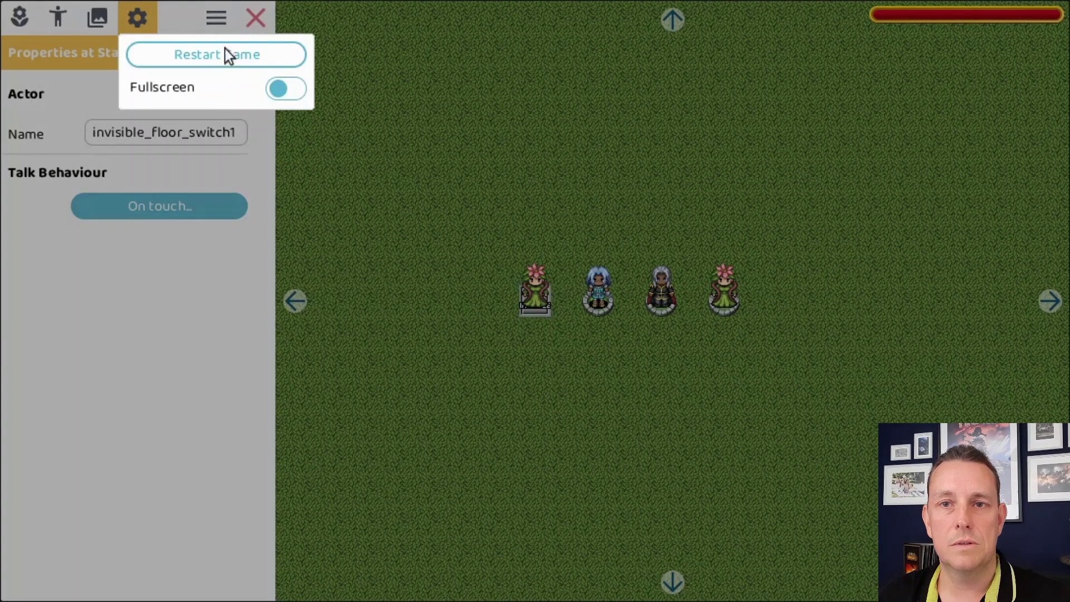
left_click(256, 52)
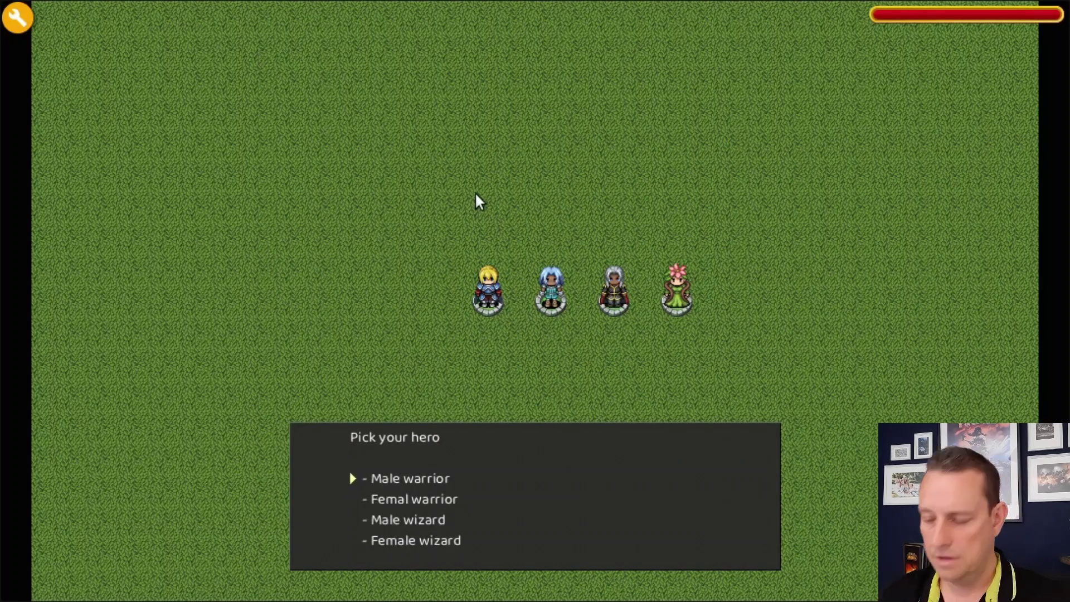
key("Down")
key("Down")
key("Down")
key("Return")
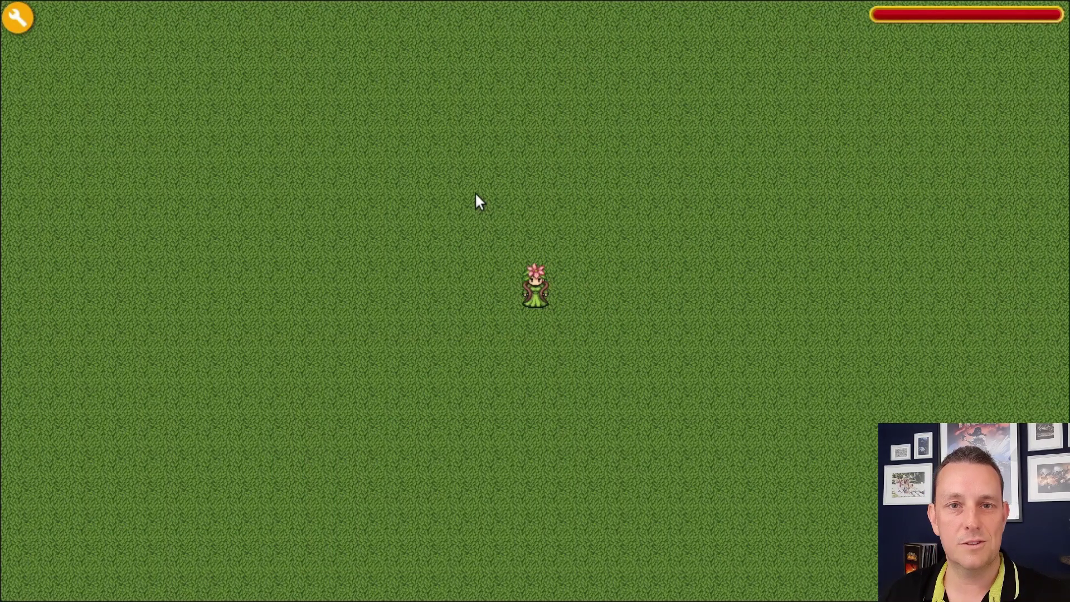
key("Right")
key("Left")
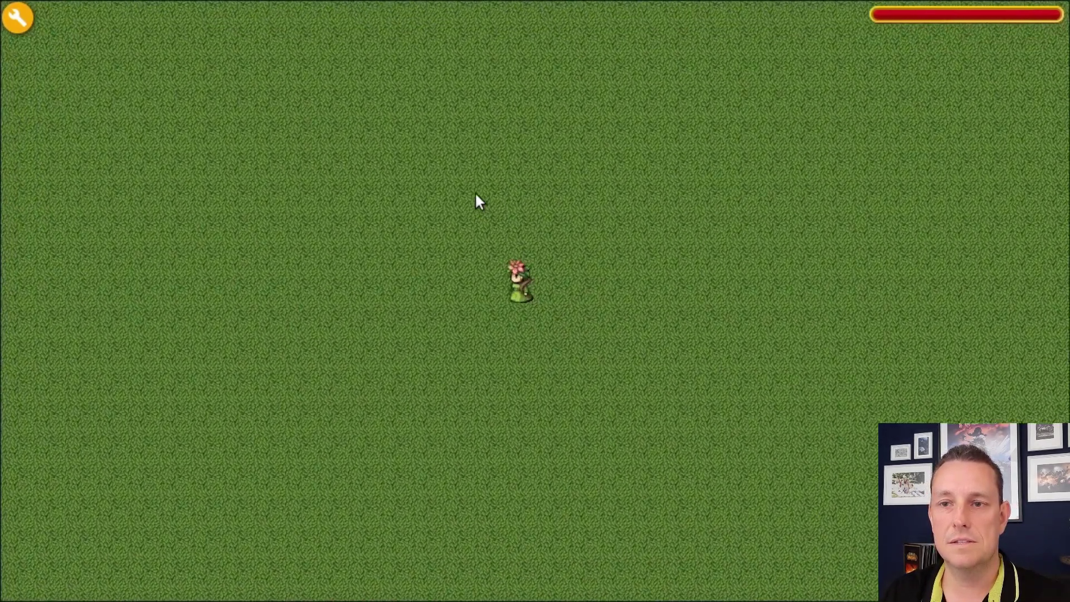
key("Right")
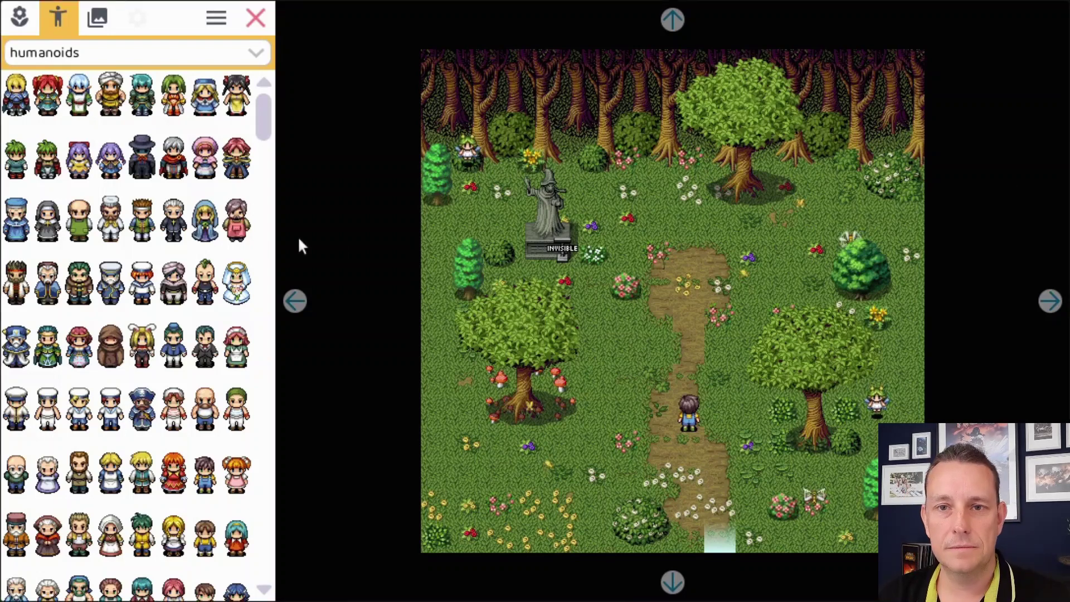
- Place the winged blonde woman in the red dress from the humanoids at the upper end of the forest path
left_click_drag(256, 118, 259, 422)
left_click(173, 287)
left_click(640, 292)
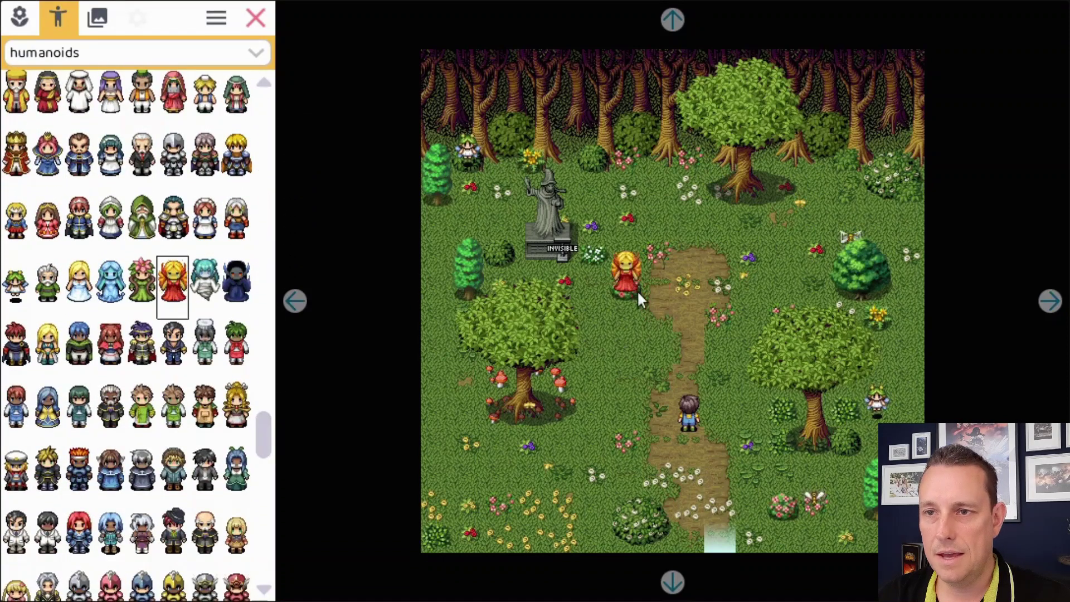
left_click_drag(640, 285, 686, 258)
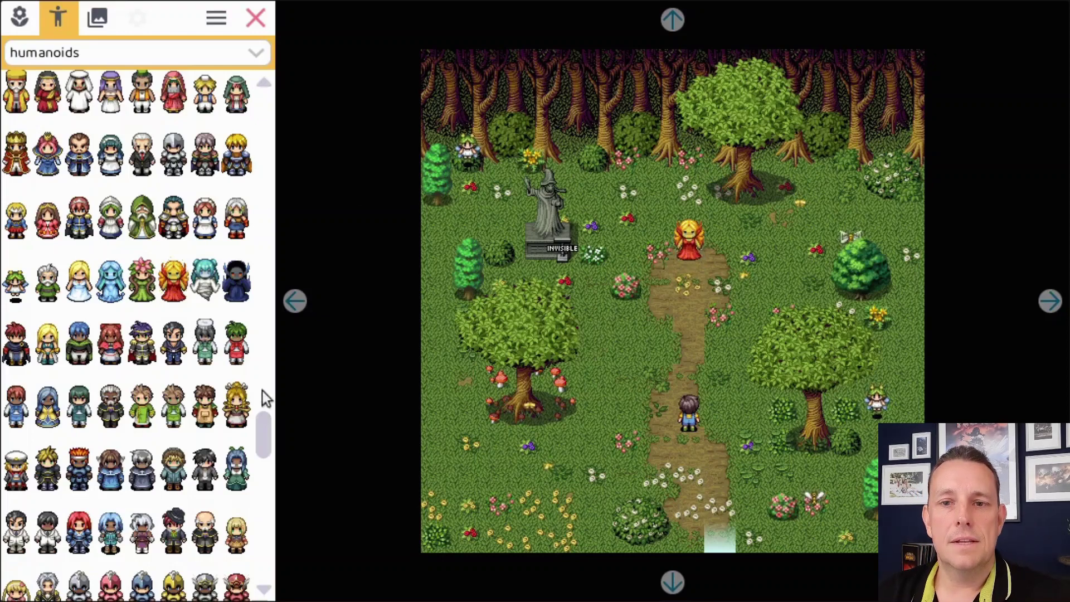
- Place three flames from the monsters & animals category in a triangle on the path below the winged woman
left_click_drag(264, 430, 262, 469)
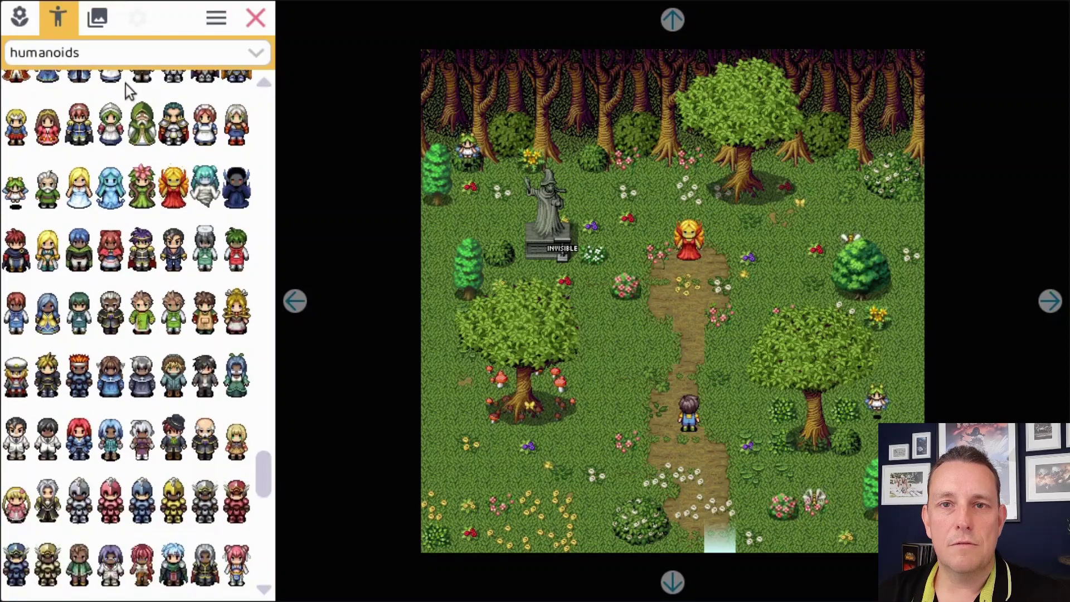
left_click(122, 55)
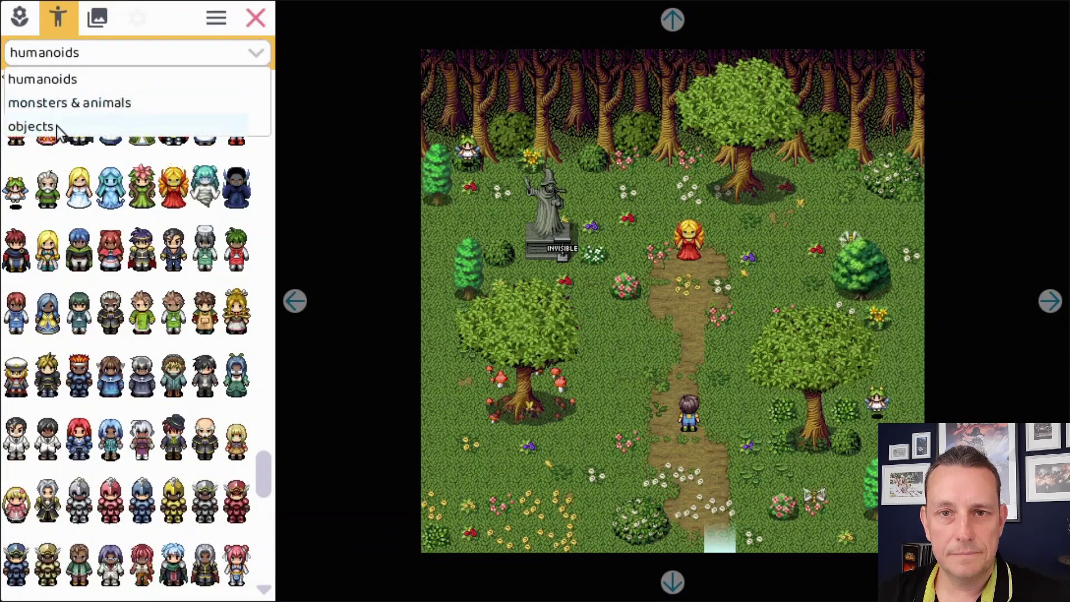
left_click(106, 124)
left_click(146, 53)
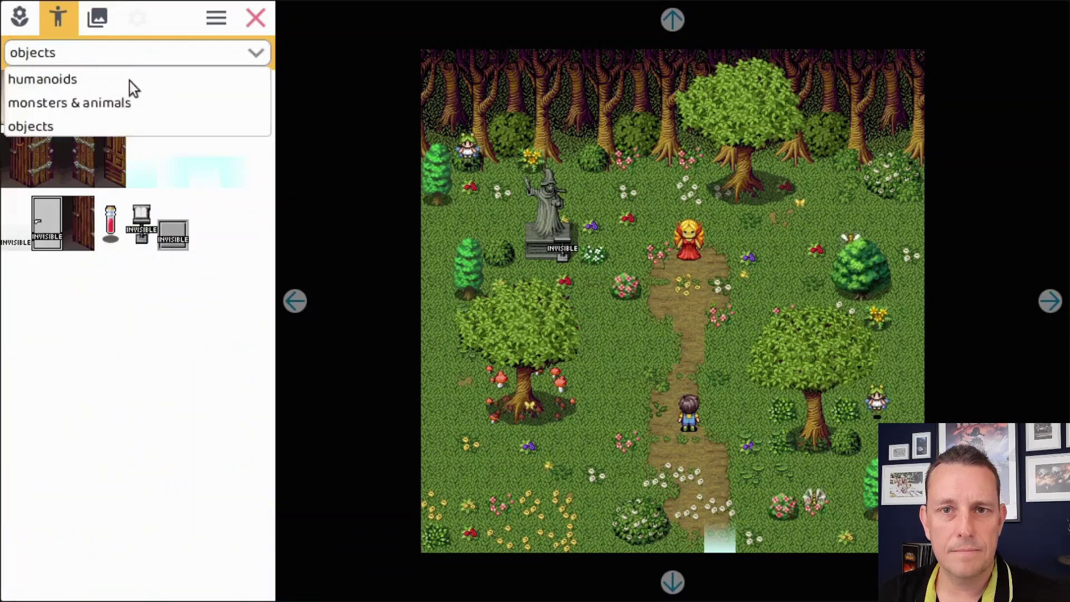
left_click(98, 104)
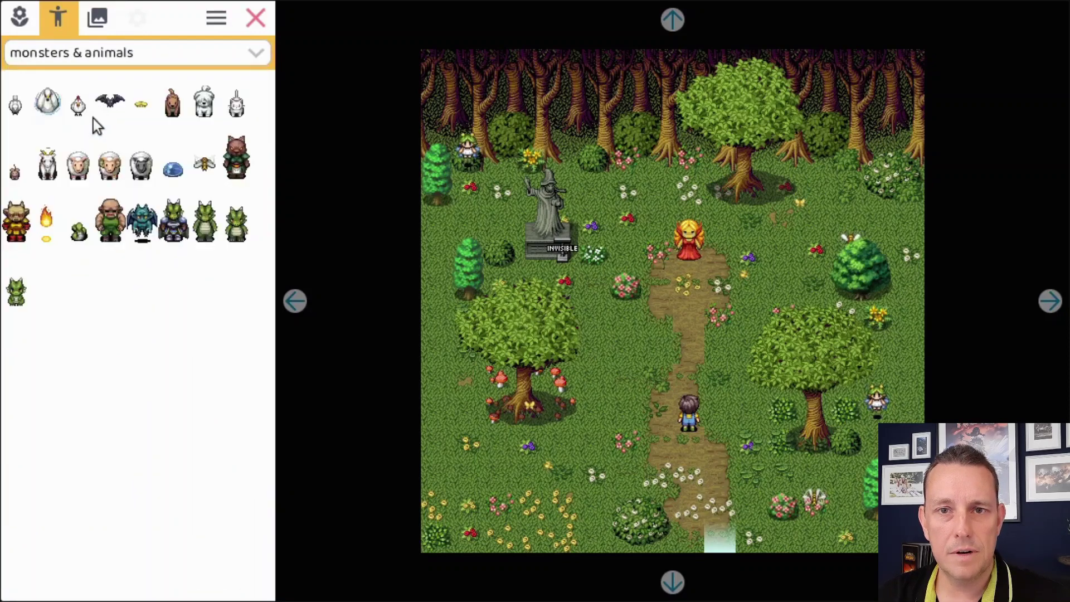
left_click(656, 278)
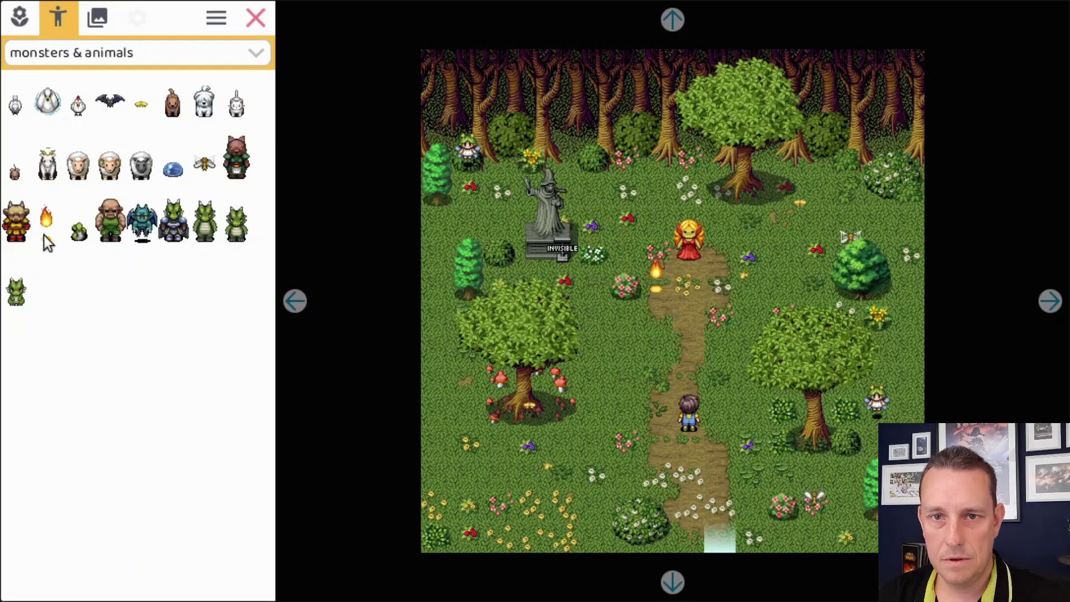
left_click(44, 235)
left_click(721, 289)
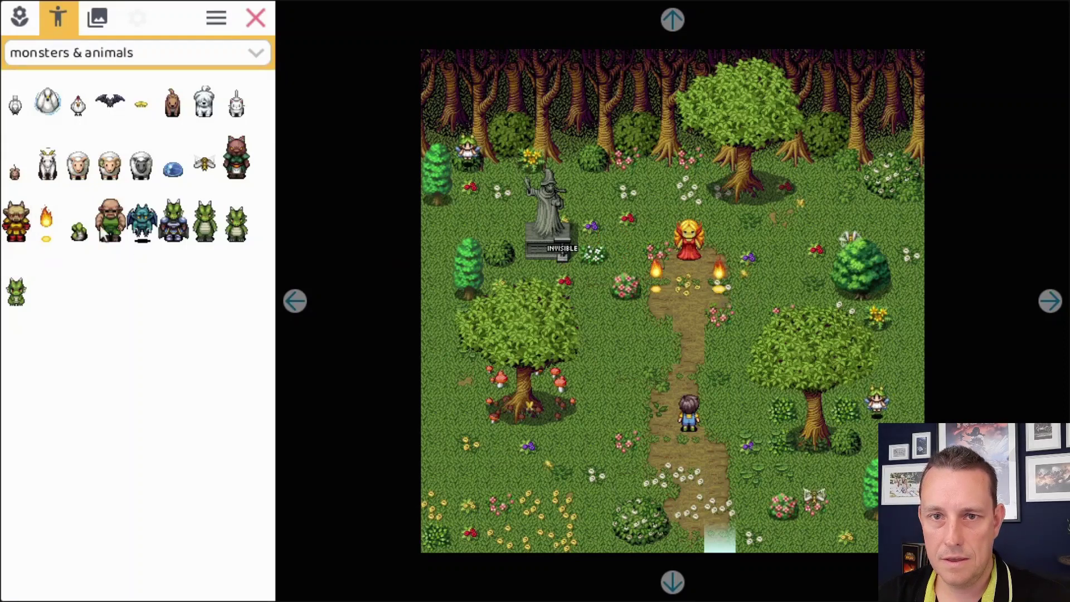
left_click(46, 223)
left_click(687, 319)
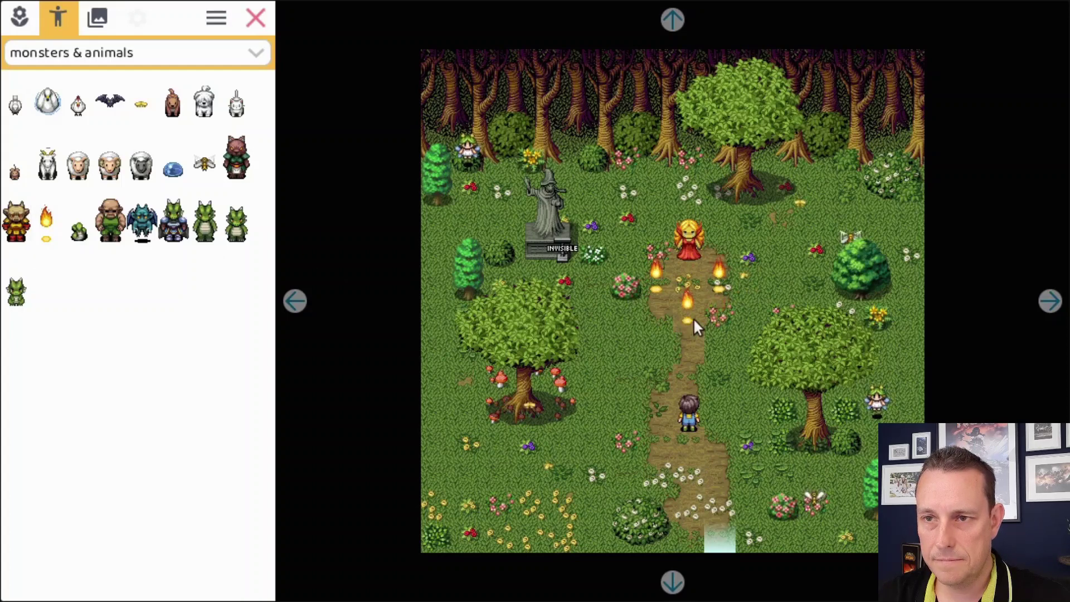
- Deactivate bull rush, patrol, move to enemy, and health and death for the left flame
left_click(654, 282)
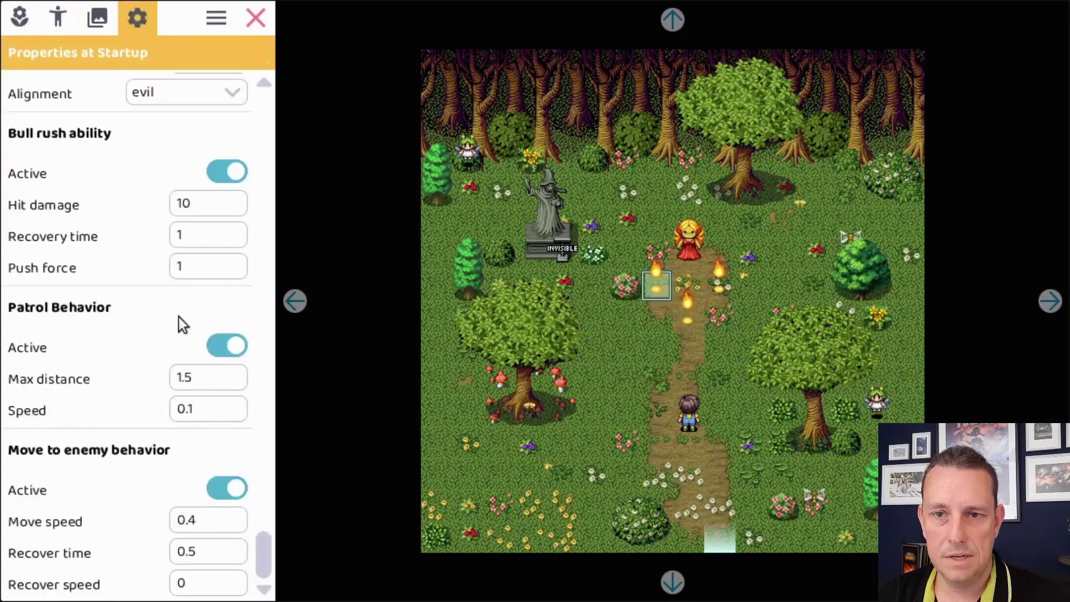
left_click(227, 173)
left_click(228, 345)
left_click(228, 488)
mouse_move(264, 551)
left_mouse_down()
mouse_move(284, 420)
mouse_move(291, 232)
left_mouse_up()
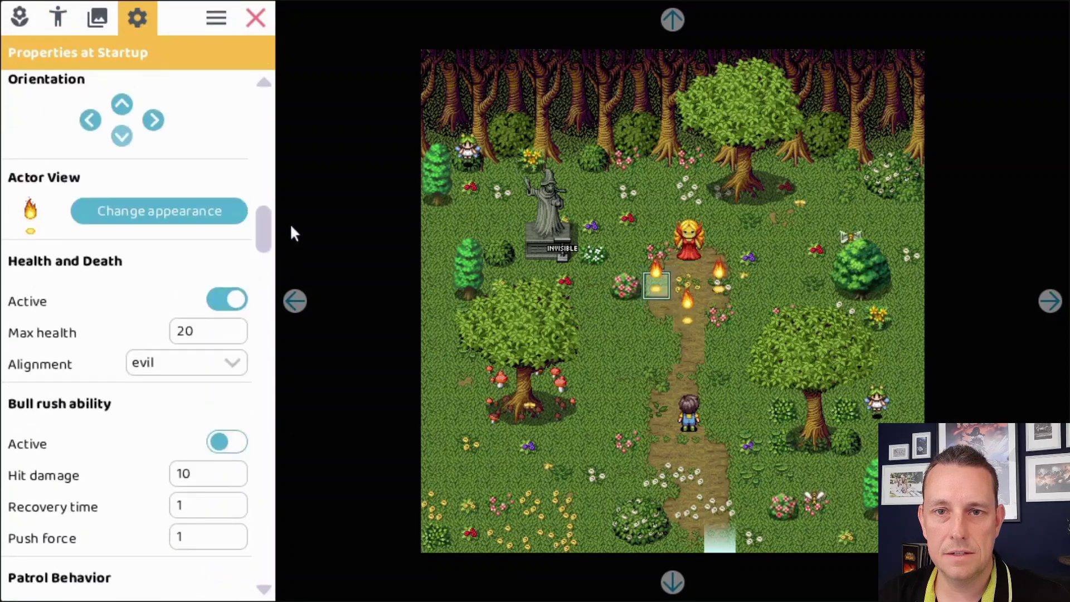
left_click(224, 301)
left_click_drag(267, 232, 326, 30)
- Deactivate health and death, bull rush, patrol, and move to enemy for the right flame
left_click(714, 291)
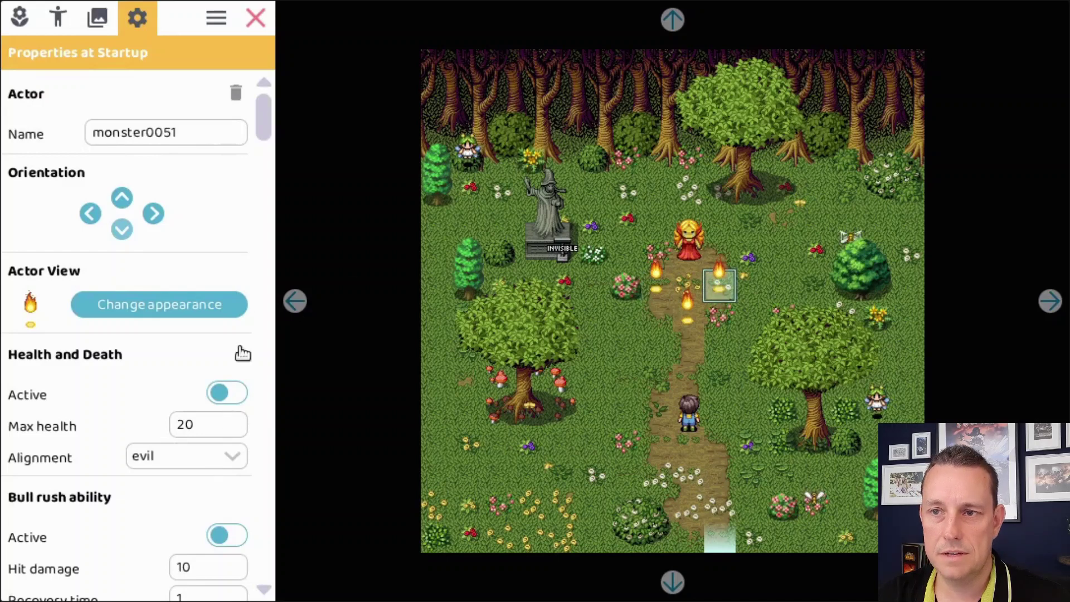
left_click(226, 393)
left_click(226, 536)
left_click_drag(265, 112, 270, 590)
left_click(269, 591)
left_click(236, 363)
left_click(229, 502)
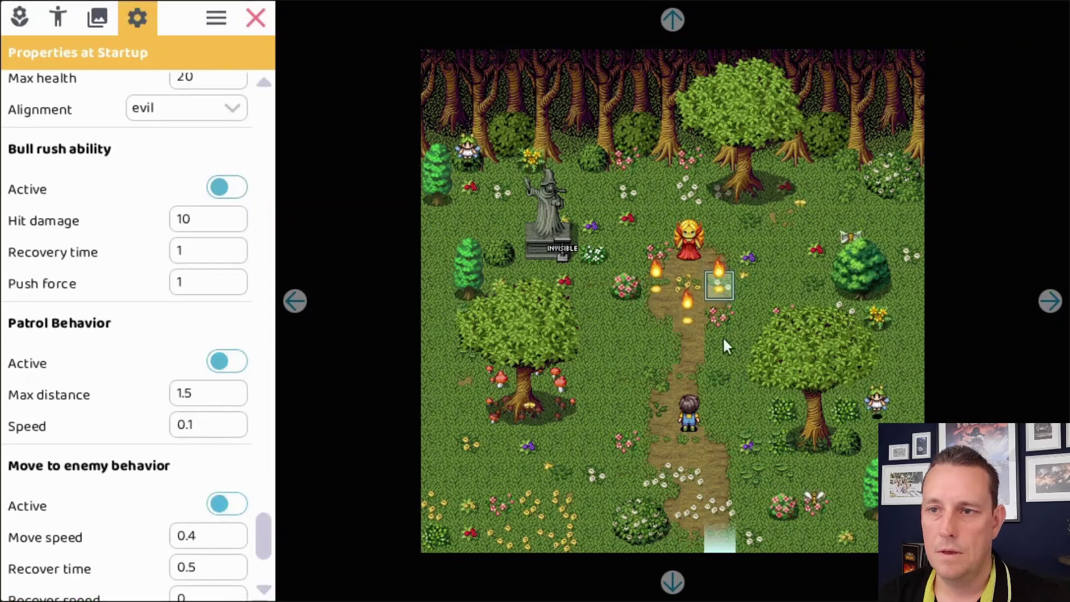
- Deactivate move to enemy, patrol, bull rush, and health and death for the middle flame
left_click(690, 305)
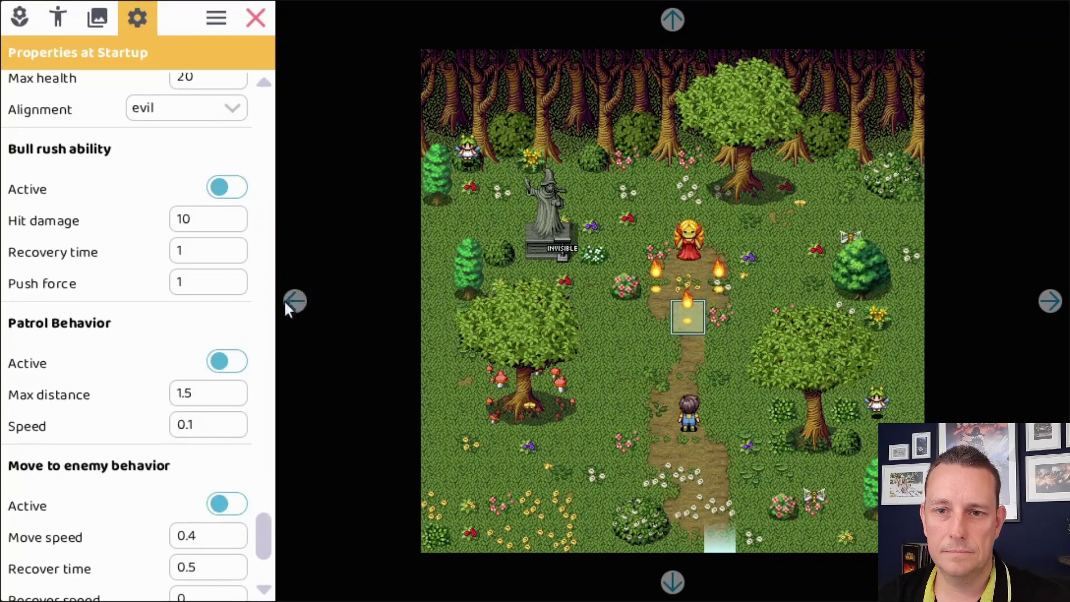
left_click(228, 502)
left_click(232, 366)
scroll(234, 372, "up", 2)
left_click(227, 308)
left_click(227, 166)
scroll(239, 346, "up", 2)
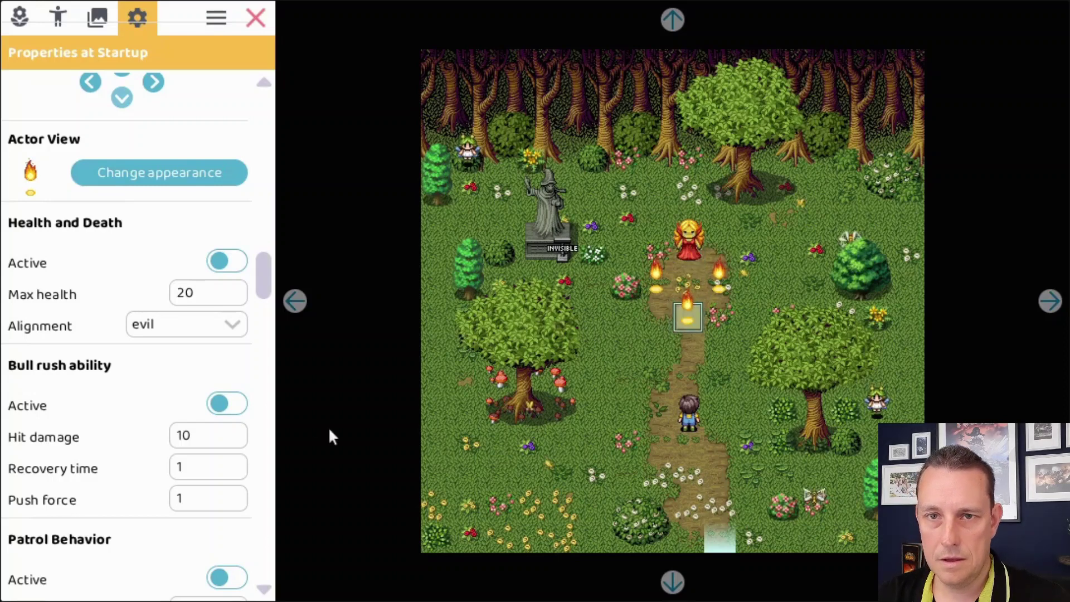
- Place an invisible floor switch from the objects category under the hero on the path and open its properties
left_click(96, 20)
left_click(63, 17)
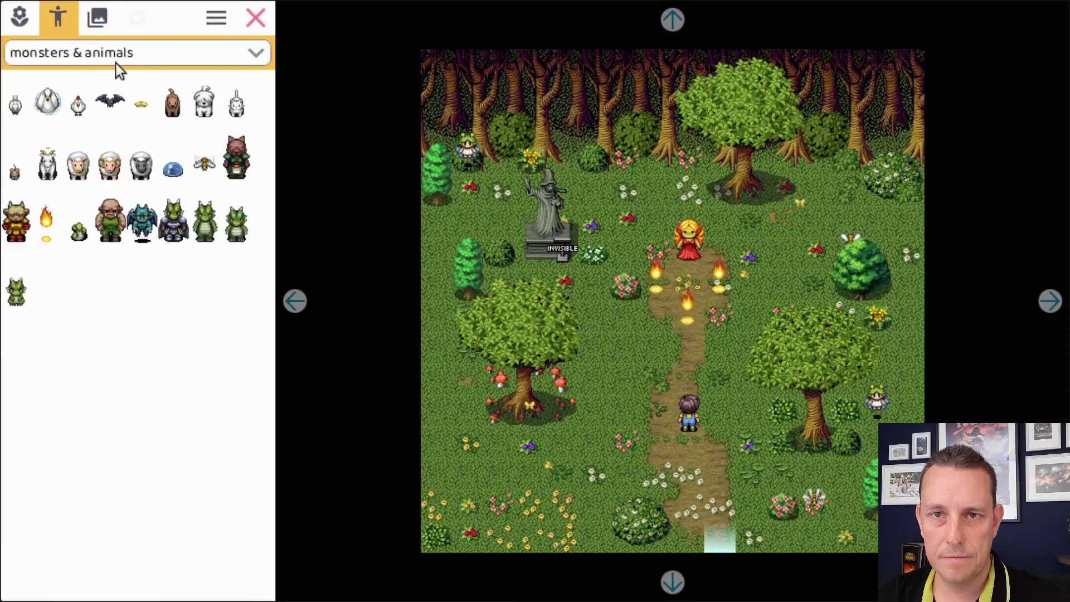
left_click(130, 56)
left_click(63, 124)
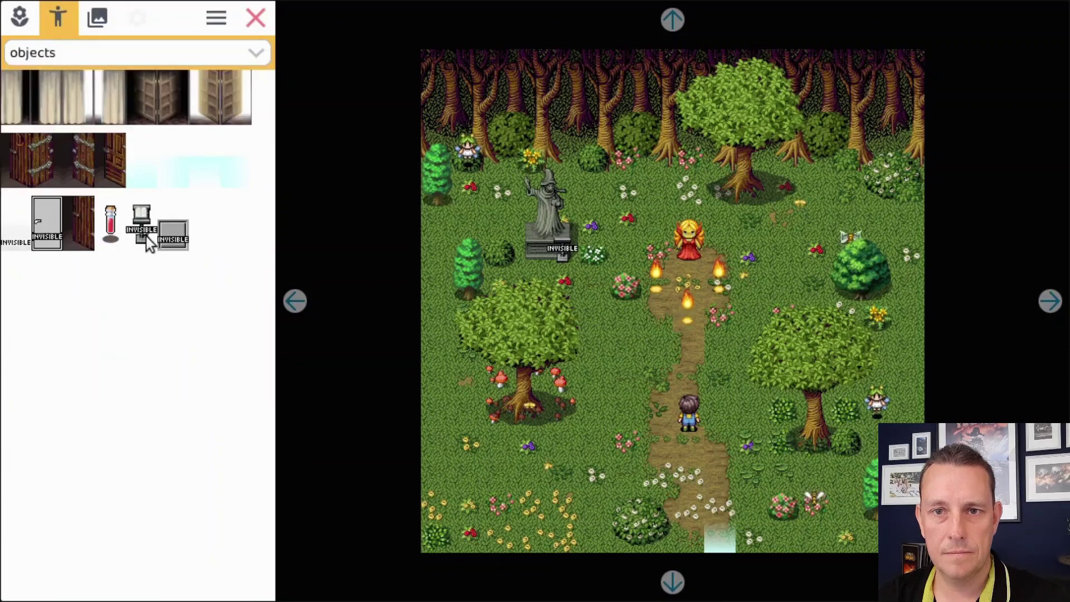
left_click(168, 243)
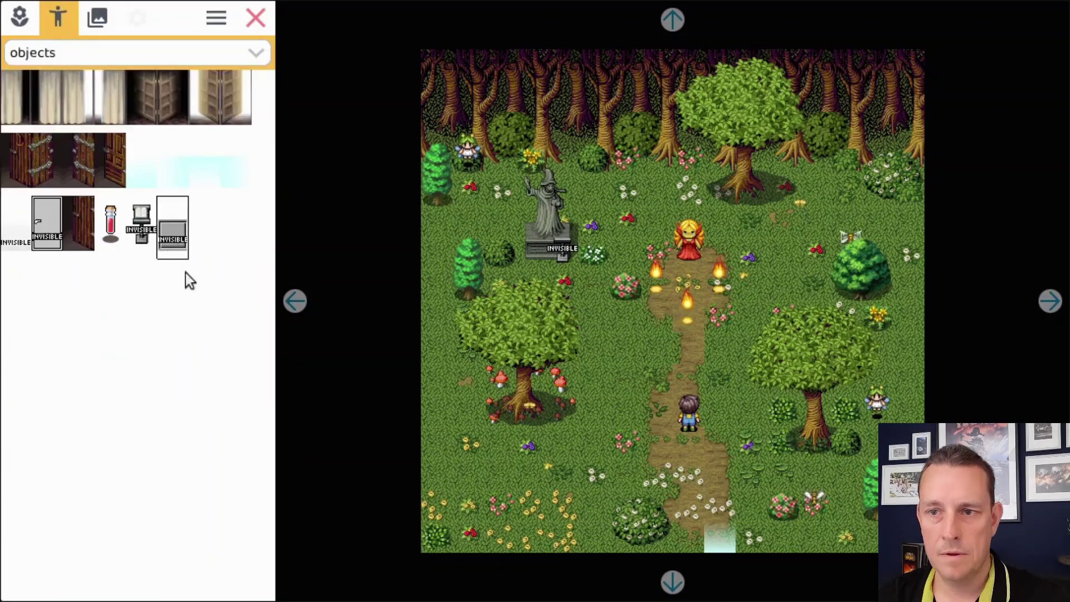
left_click(690, 421)
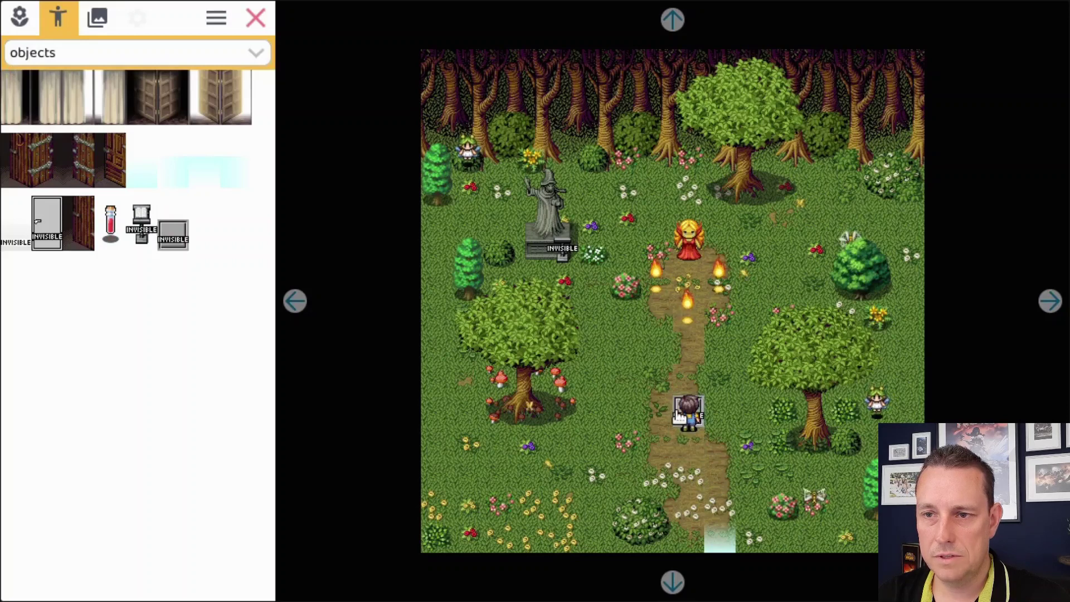
left_click(684, 414)
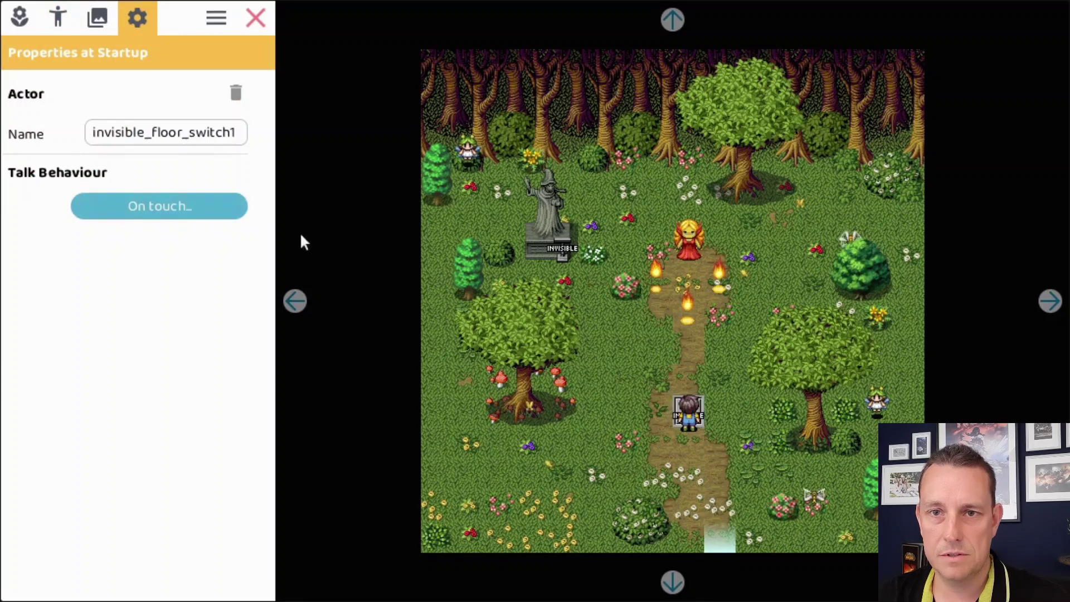
- Replace the floor switch's default touch dialogue with an action that makes the left flame, monster0051, inactive
left_click(197, 211)
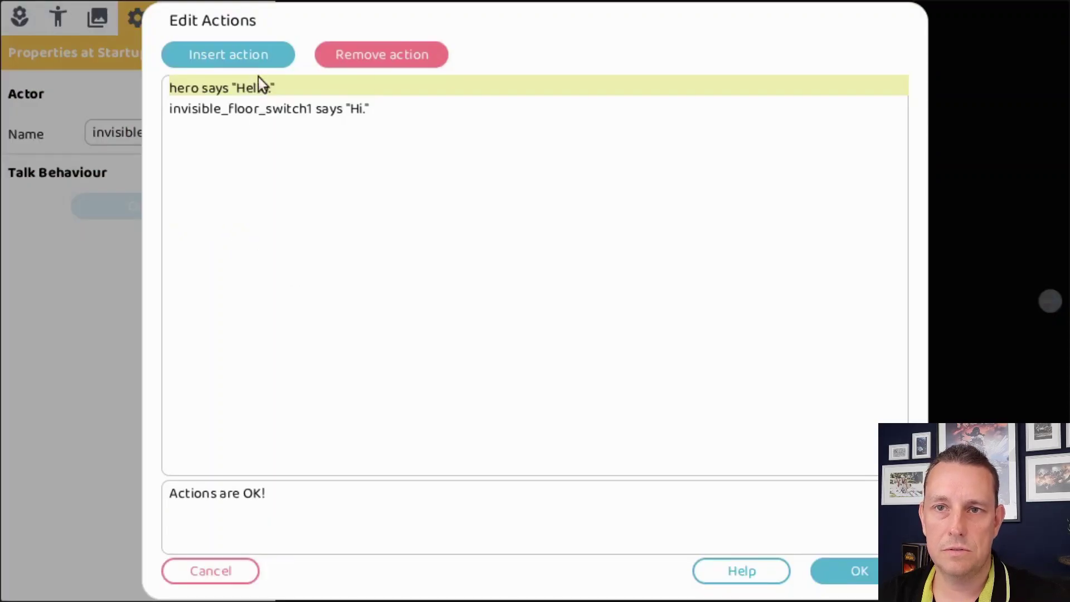
left_click(365, 61)
left_click(371, 59)
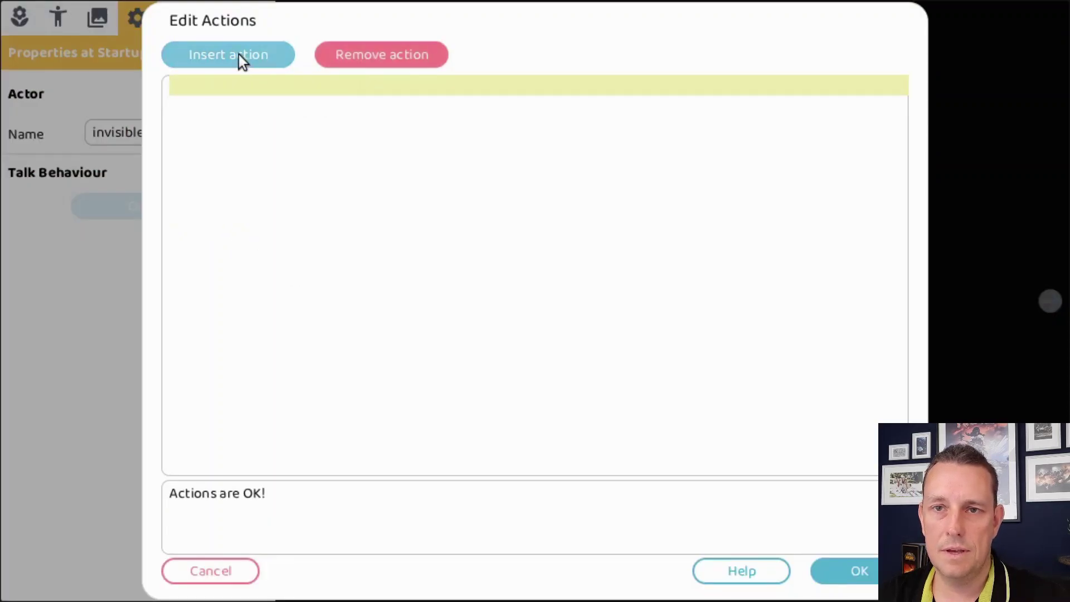
left_click(239, 55)
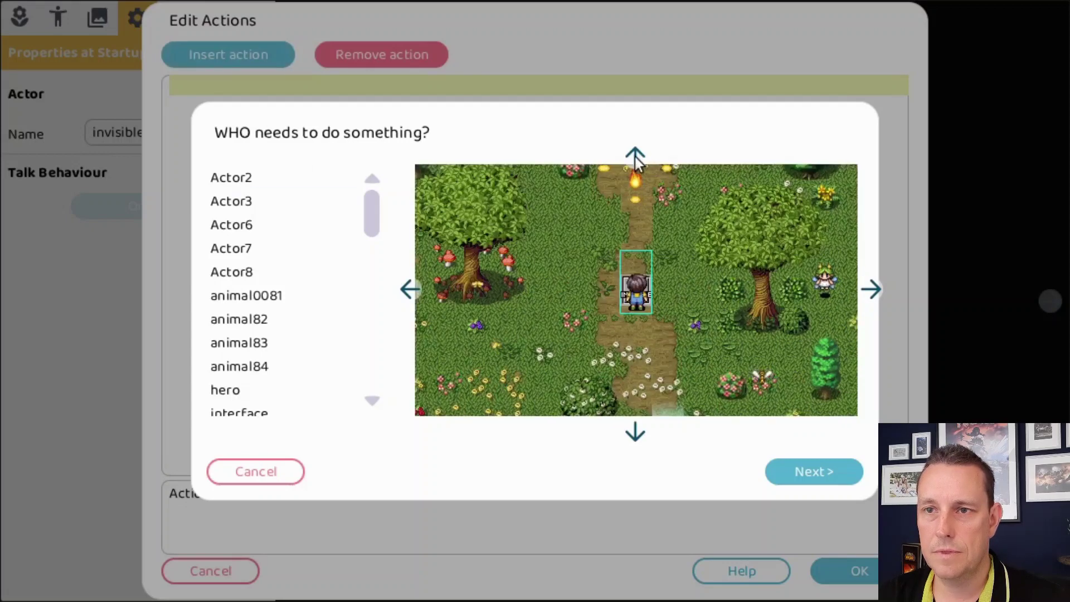
left_click(635, 156)
double_click(602, 196)
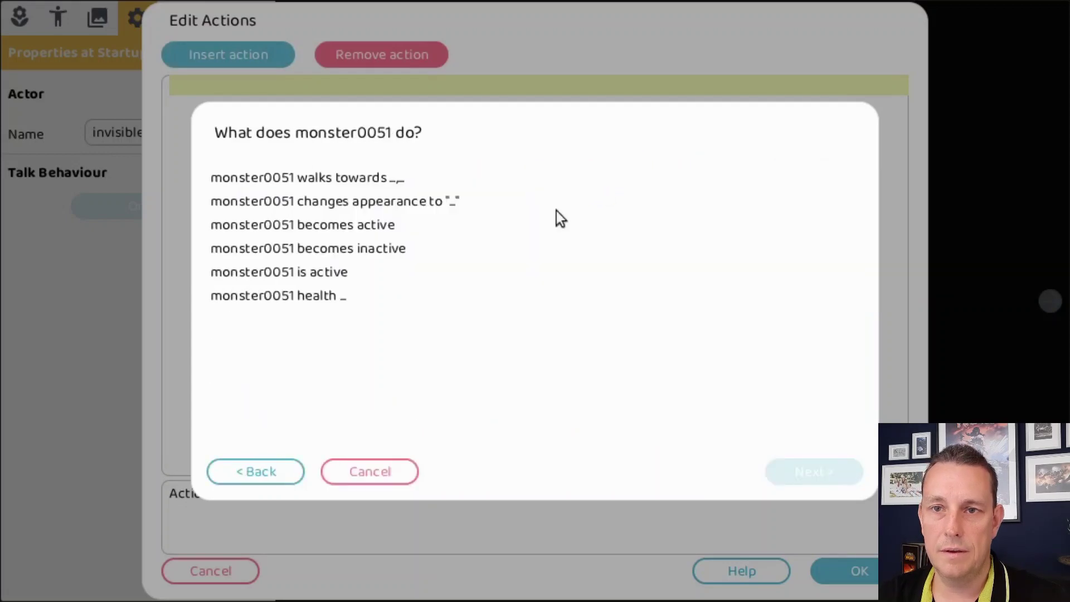
double_click(370, 248)
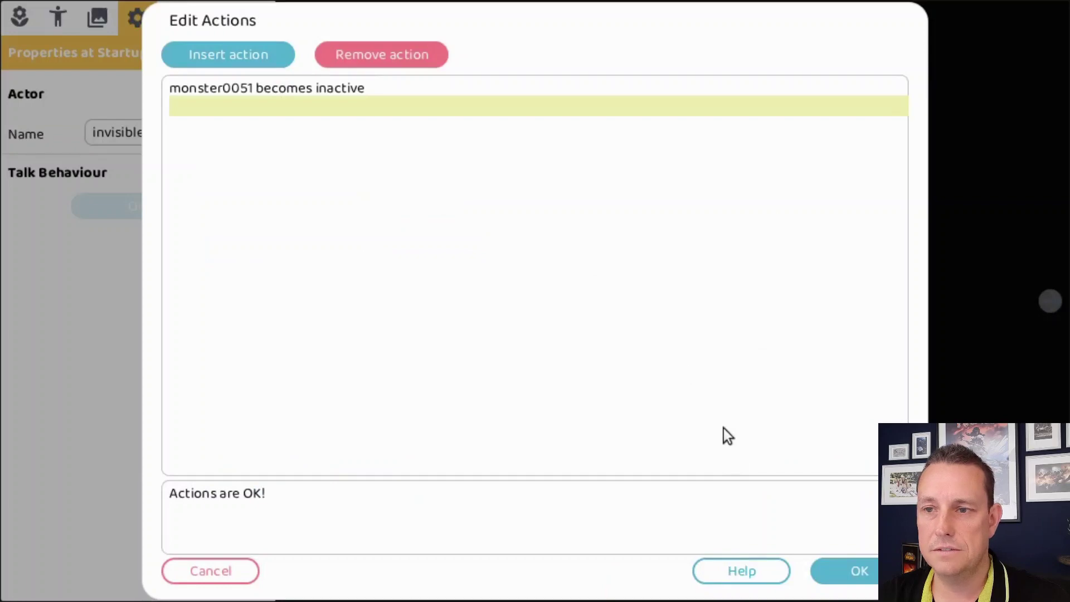
- Add floor switch actions that make the middle flame, monster53, and the right flame, monster52, inactive, and save the action list
left_click(252, 53)
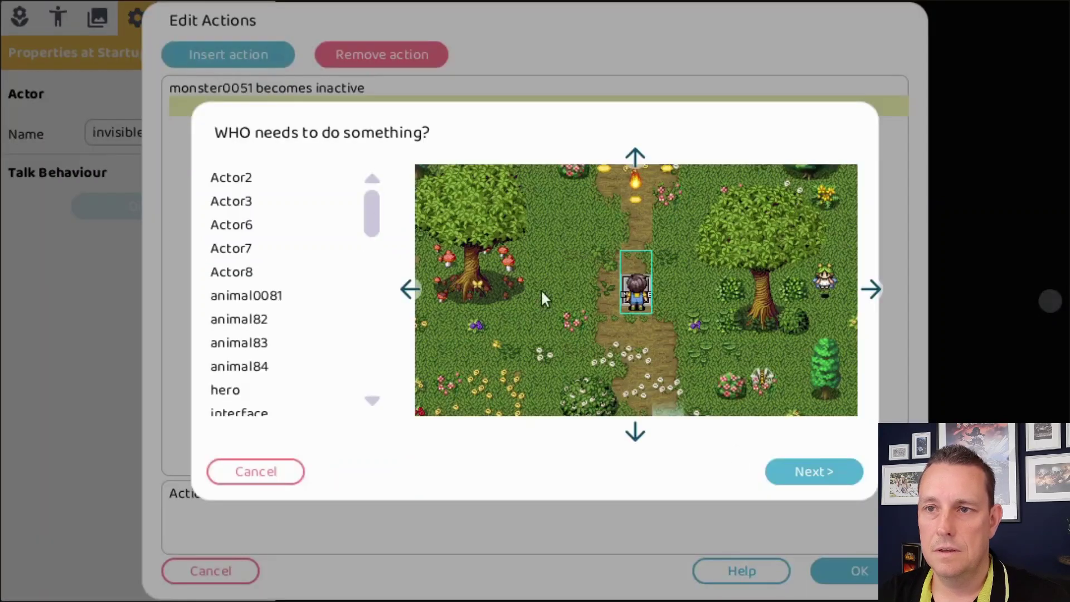
double_click(638, 186)
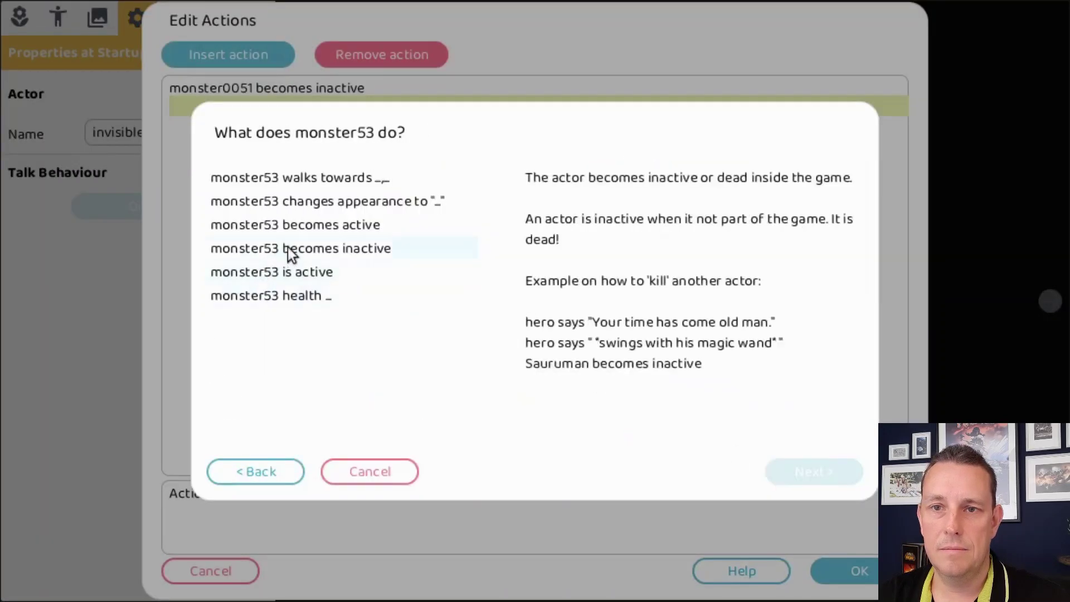
double_click(321, 248)
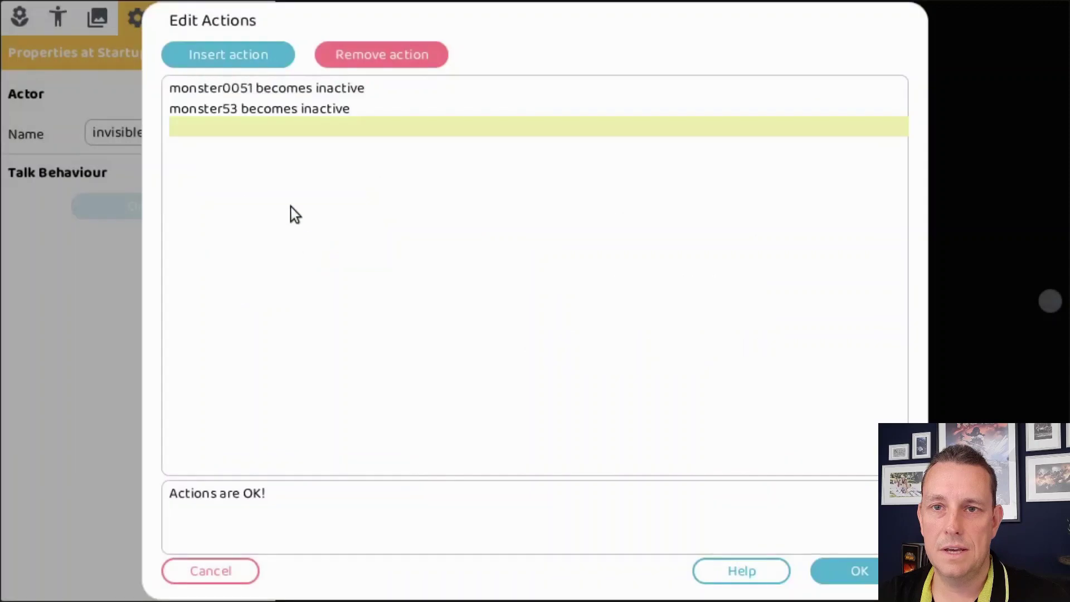
left_click(239, 54)
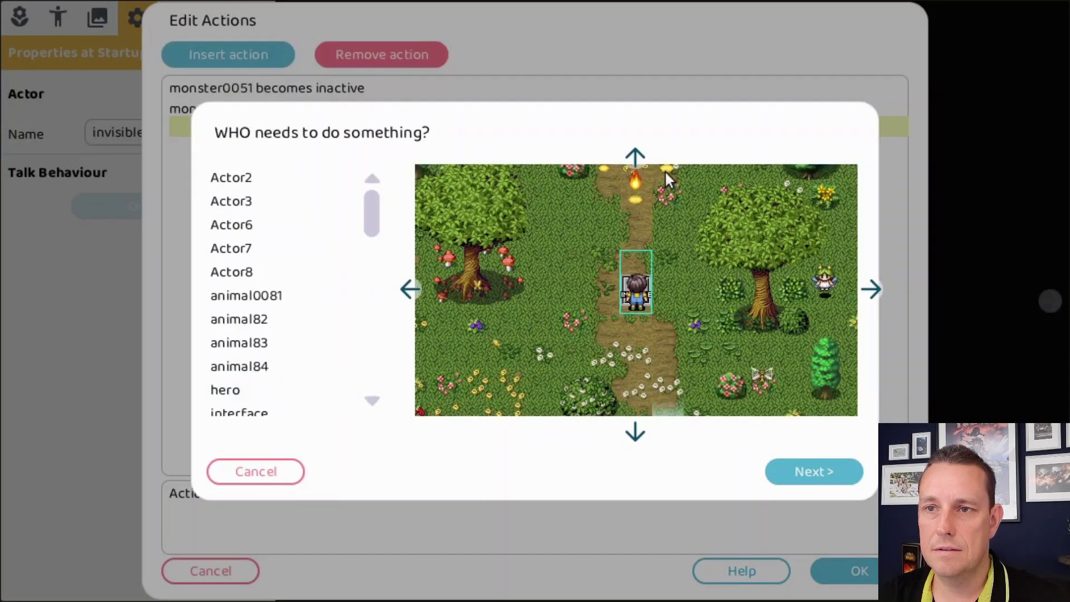
left_click(635, 157)
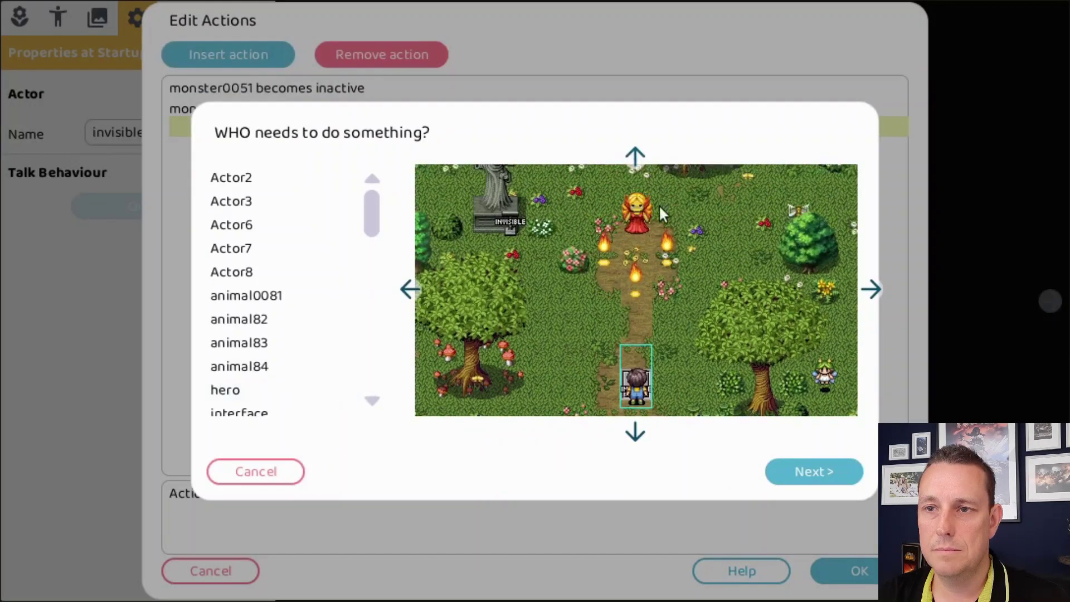
left_click(670, 250)
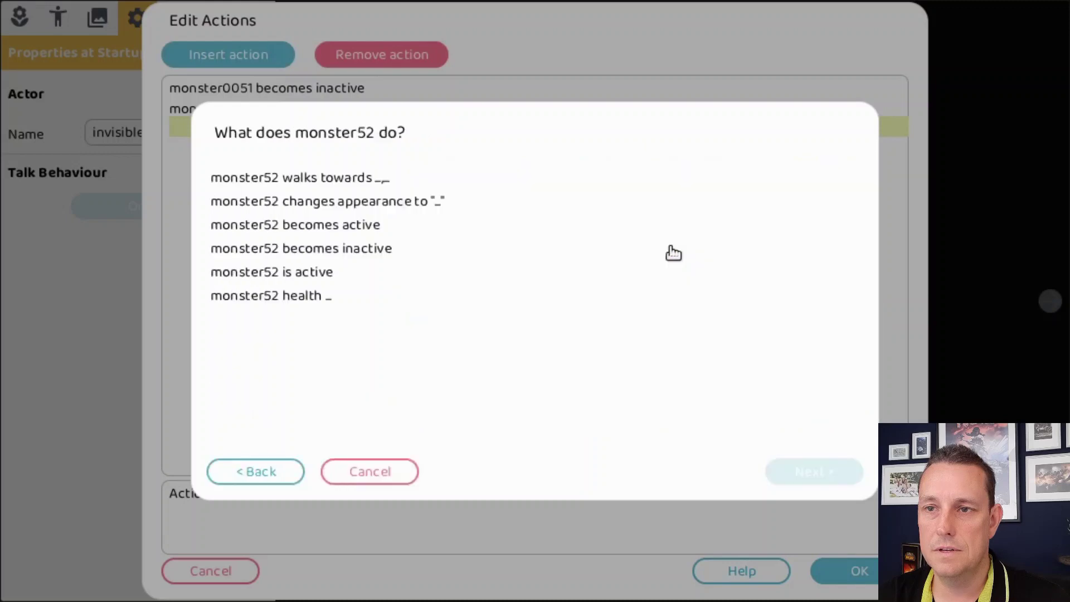
left_click(359, 250)
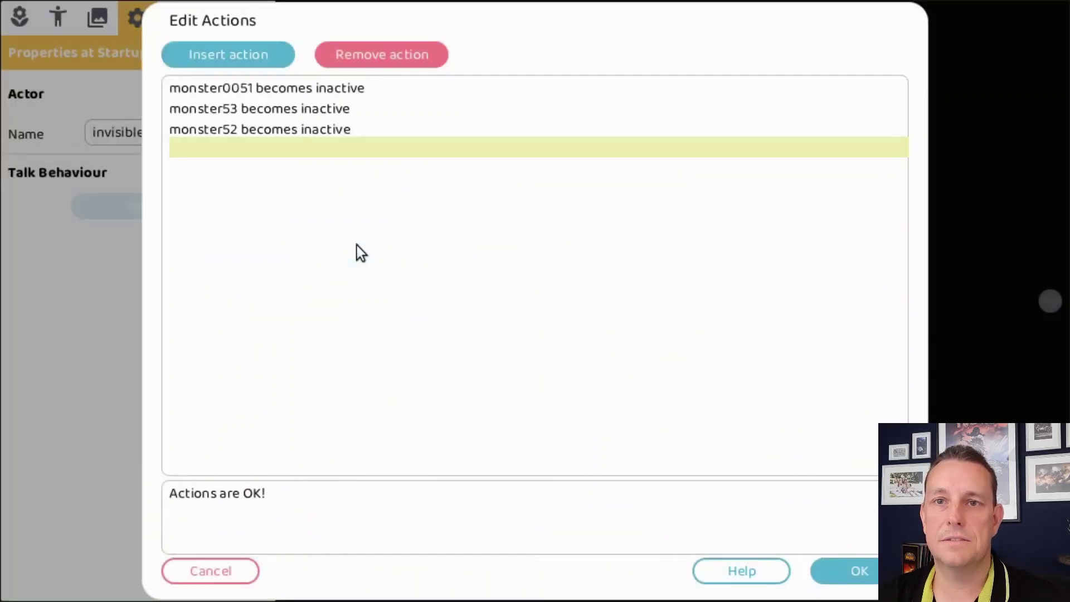
left_click(859, 571)
- Test the forest scene in play mode and return to editing it
left_click(256, 17)
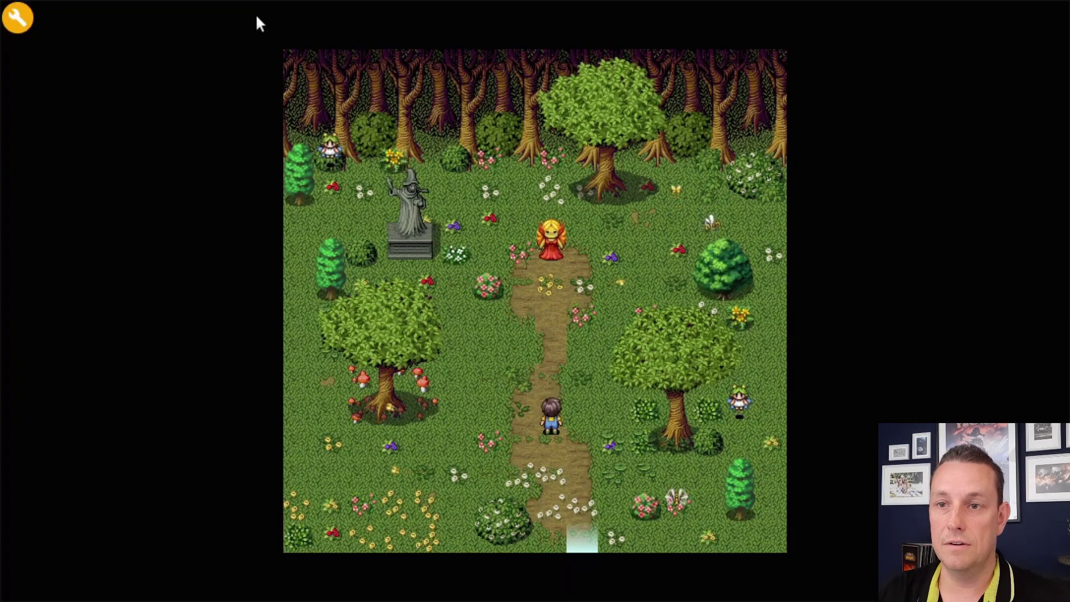
left_click(17, 17)
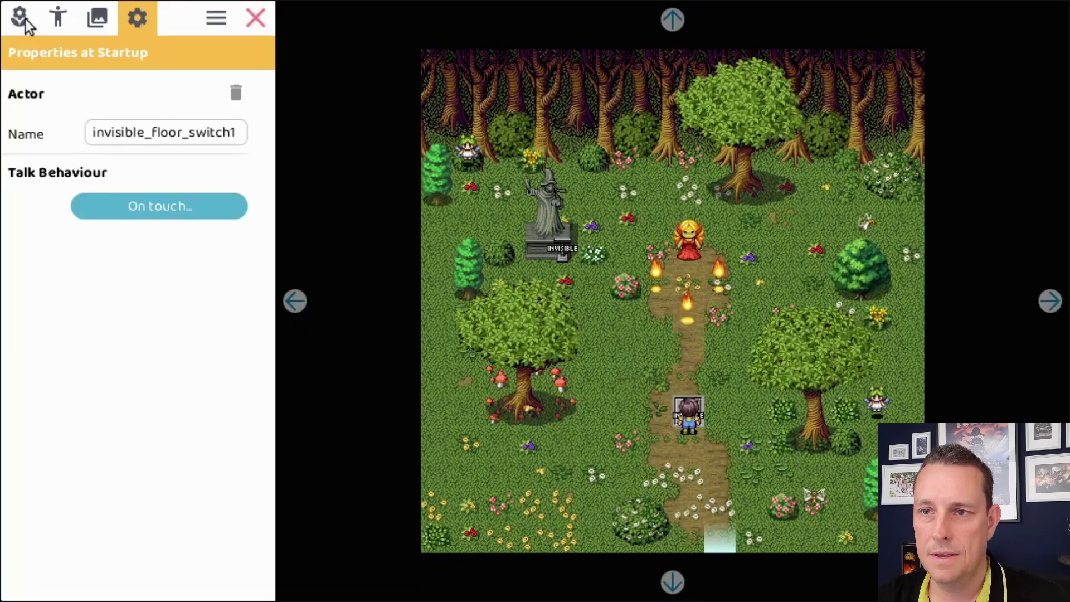
- Remove the default hero and npc1261 greetings from the winged woman's touch actions
left_click(701, 249)
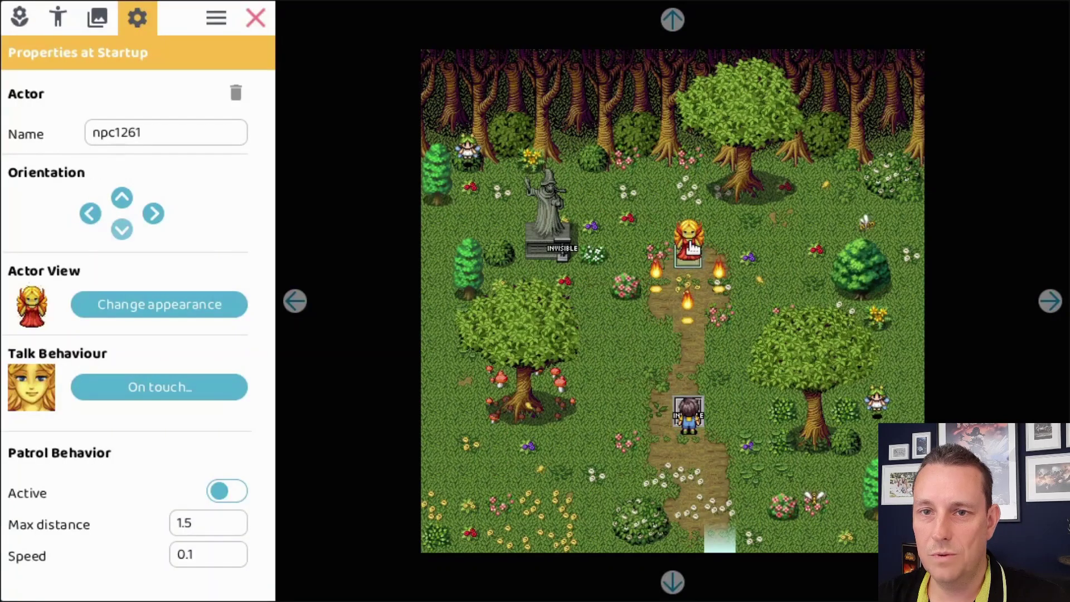
left_click(164, 387)
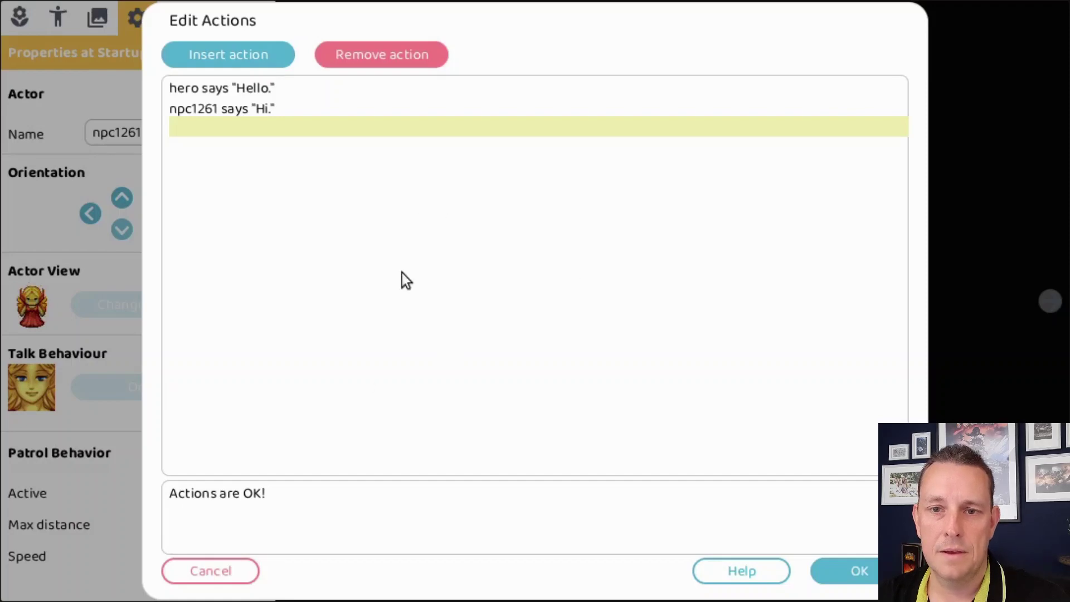
left_click(227, 569)
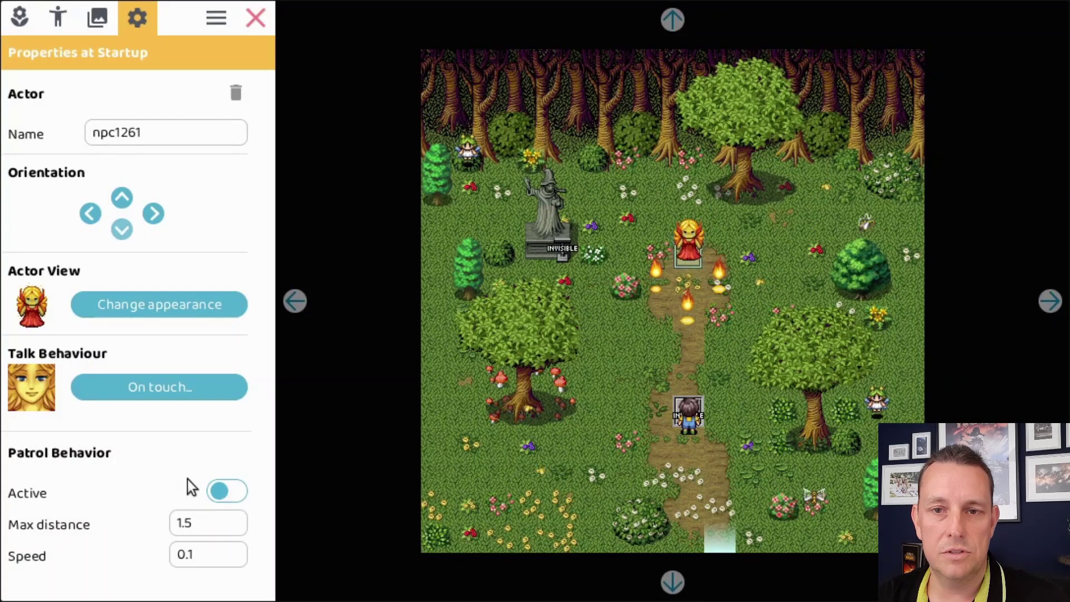
left_click(170, 394)
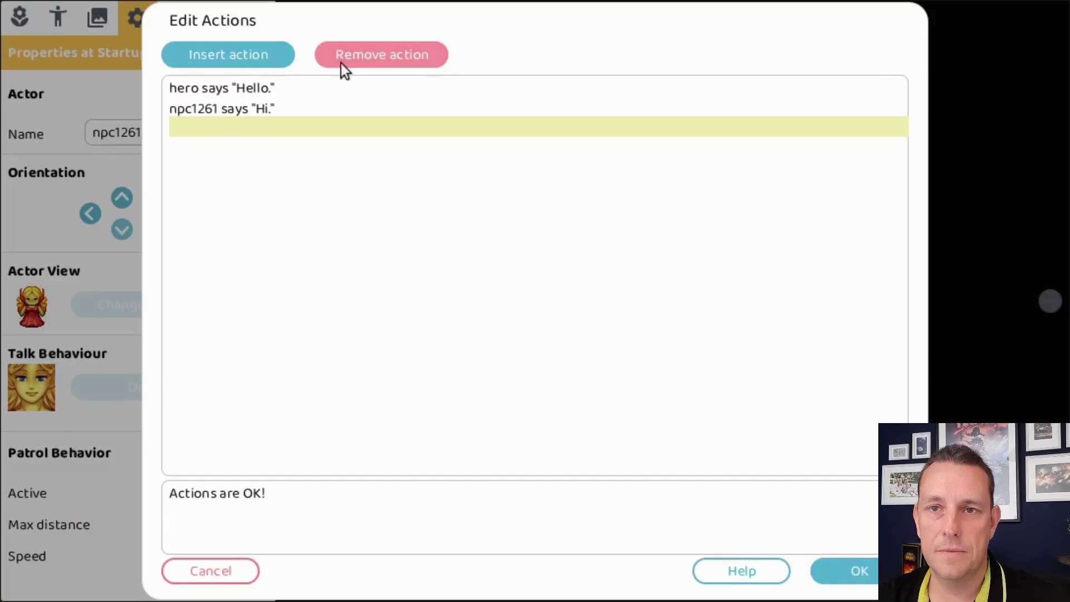
left_click(371, 55)
left_click(371, 55)
left_click(386, 51)
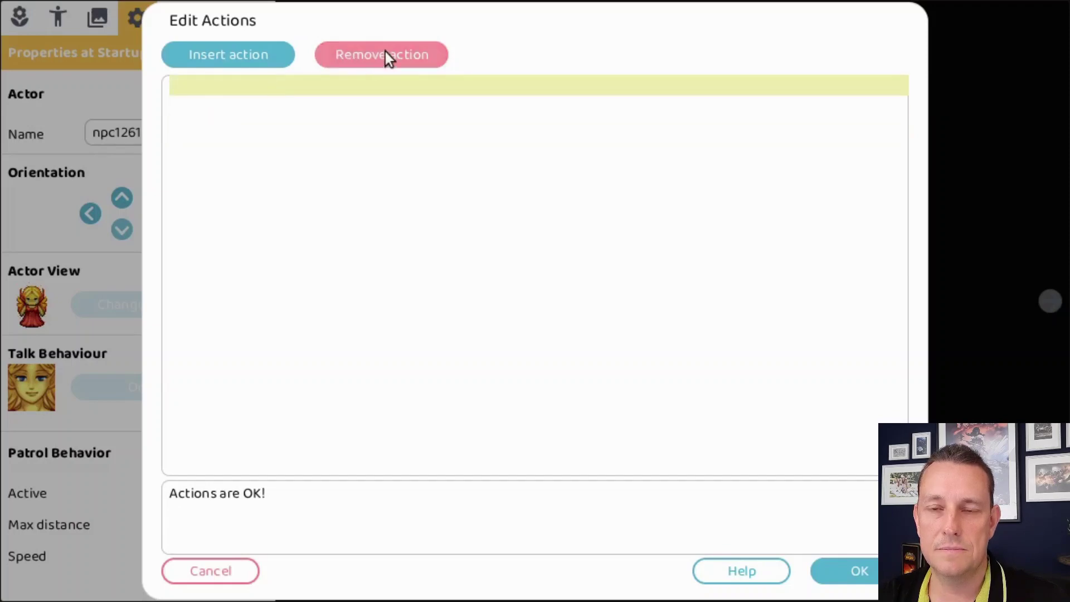
- Make the winged woman say "It was wrong for you to come here" when touched
left_click(233, 52)
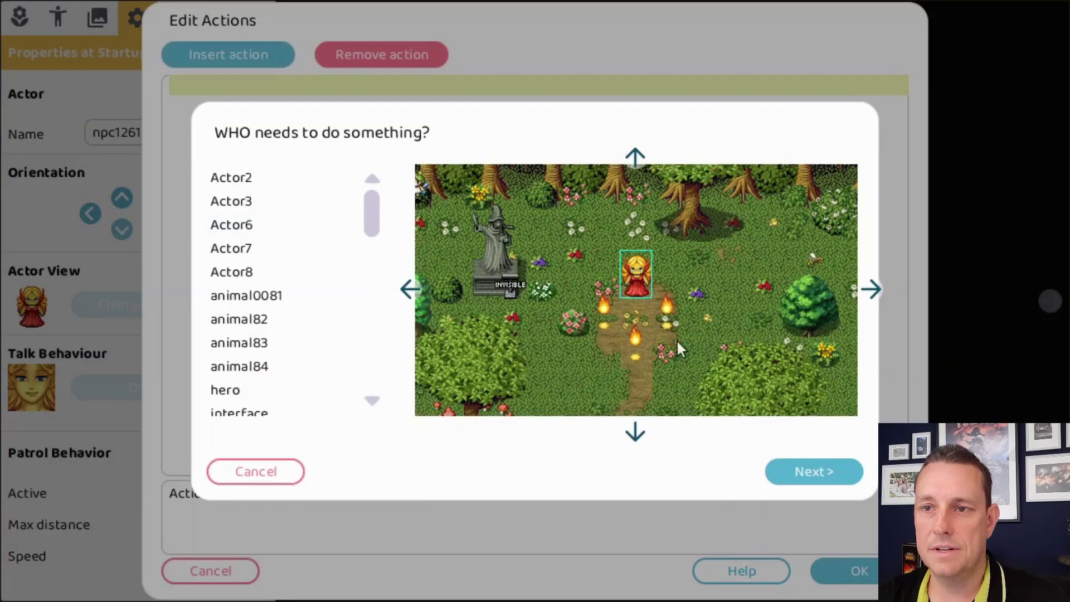
double_click(635, 282)
double_click(287, 177)
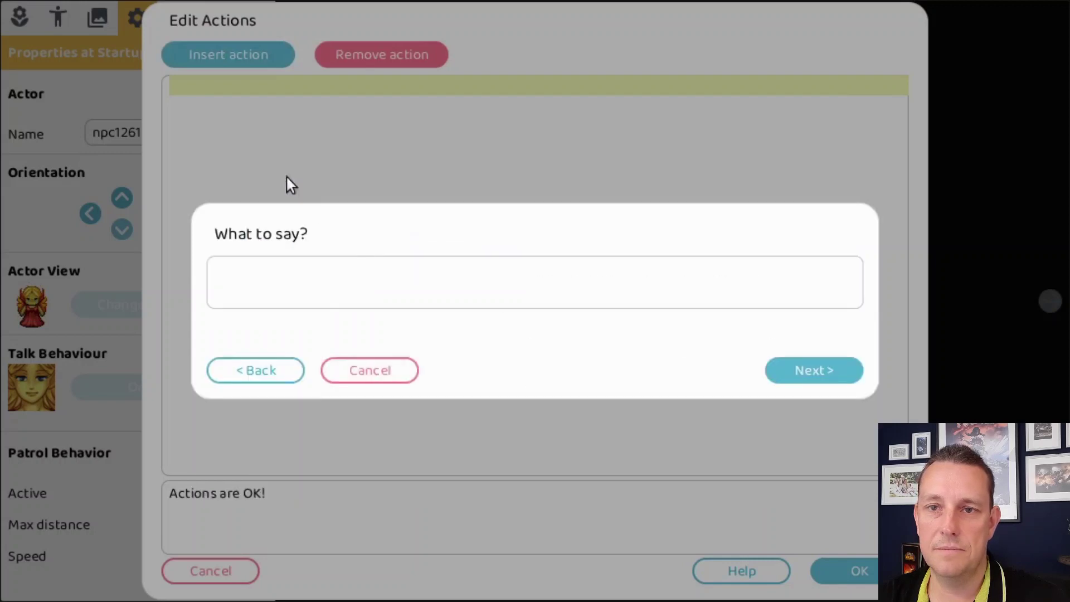
type("It was wrong for ")
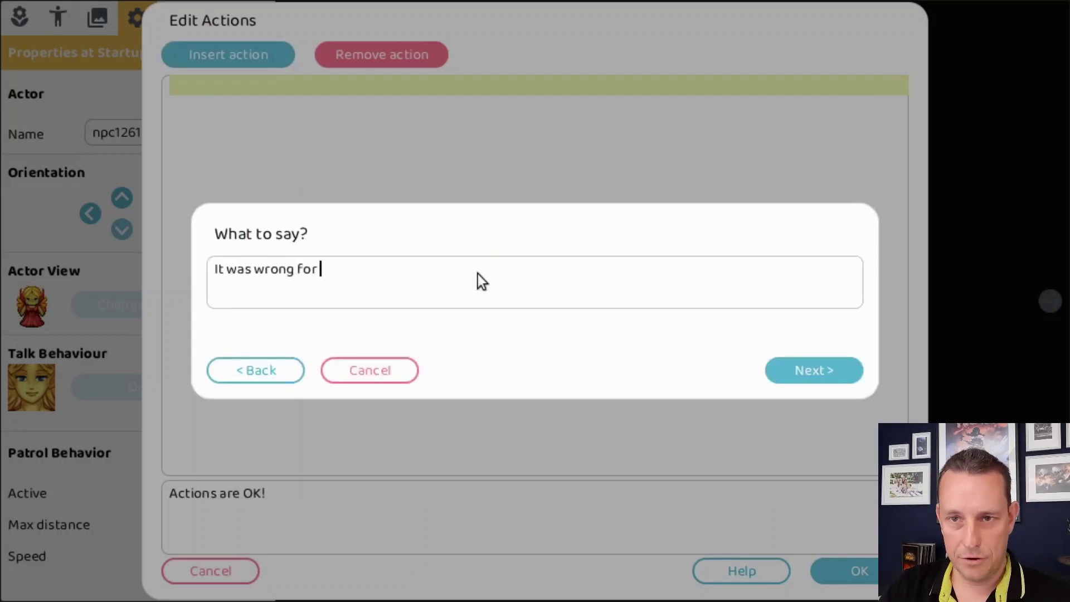
type("you to come here")
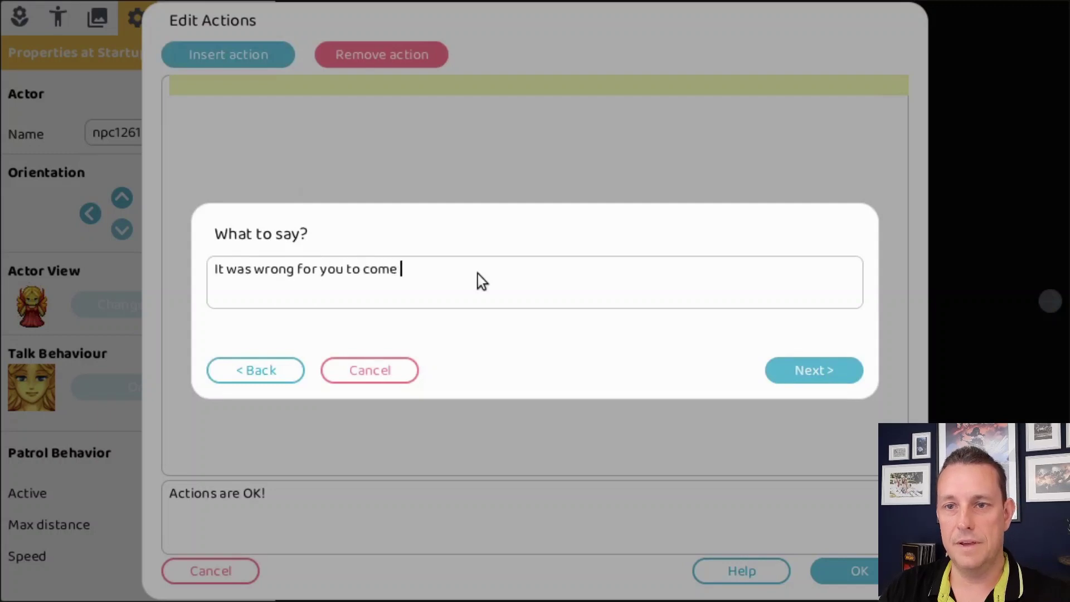
left_click(816, 371)
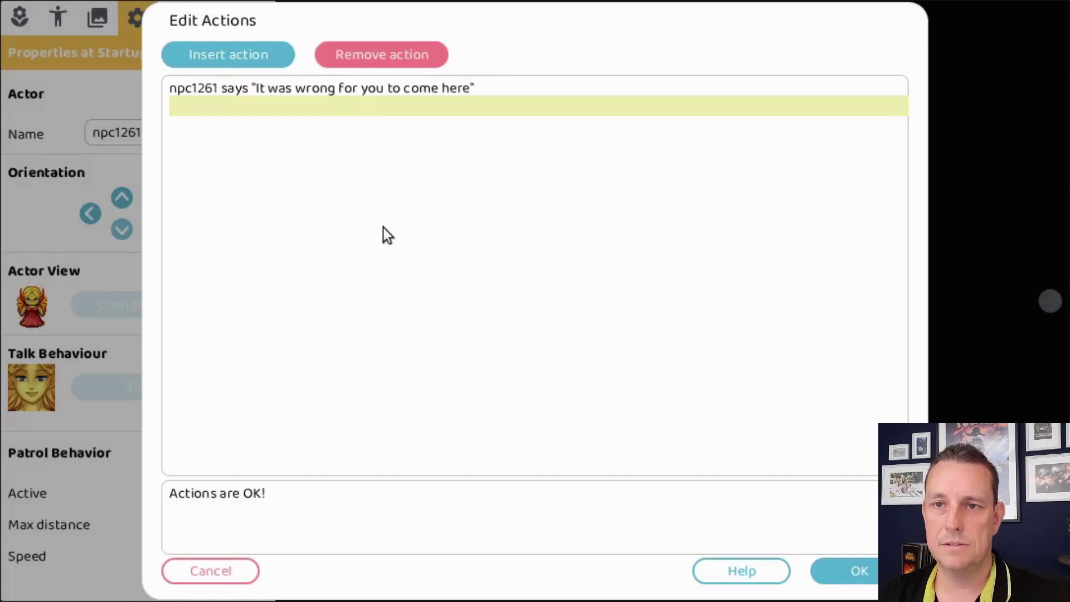
- Add actions after the winged woman's line that make the left, middle and right flames (monster0051, monster53, monster52) active
left_click(236, 57)
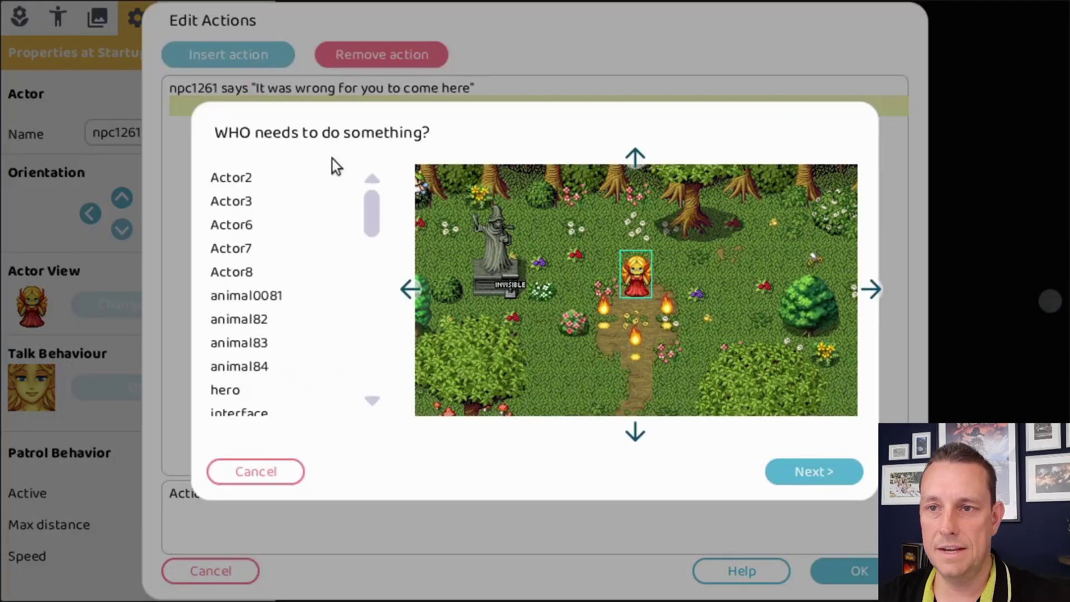
double_click(603, 310)
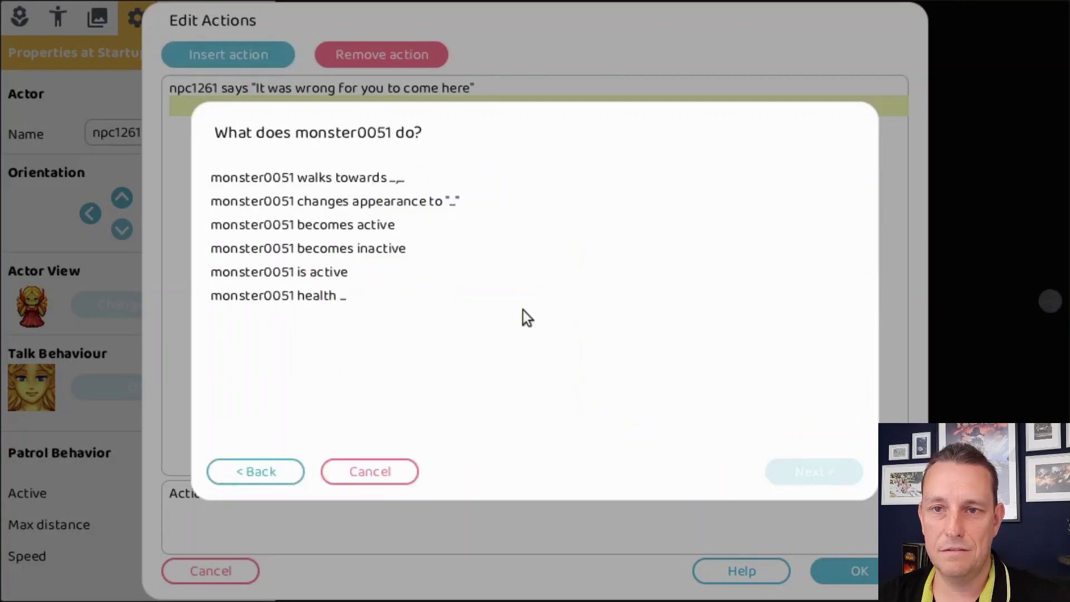
mouse_move(393, 256)
double_click(380, 226)
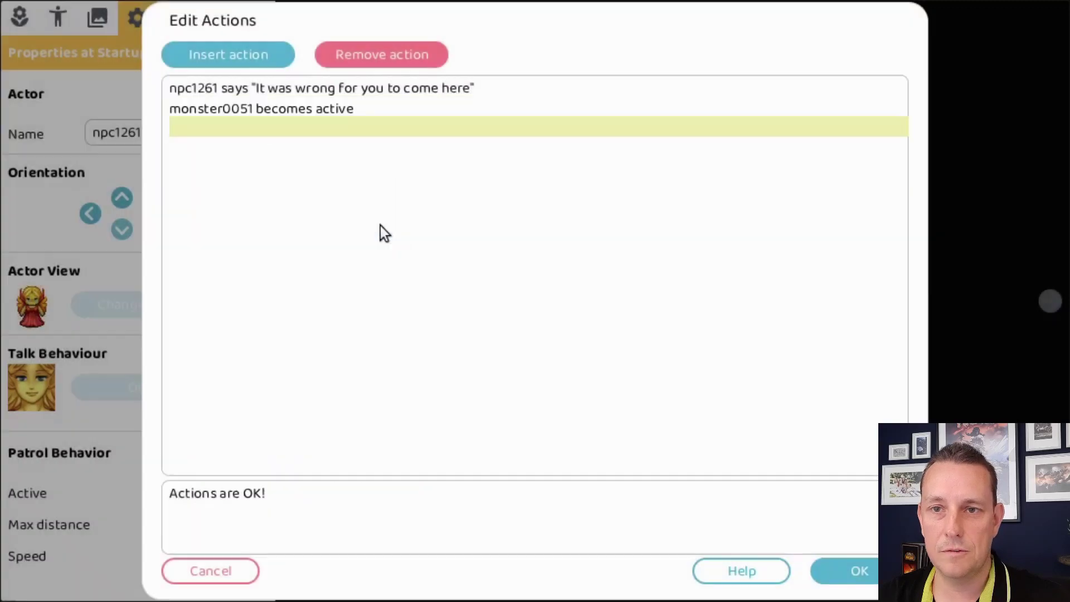
left_click(240, 49)
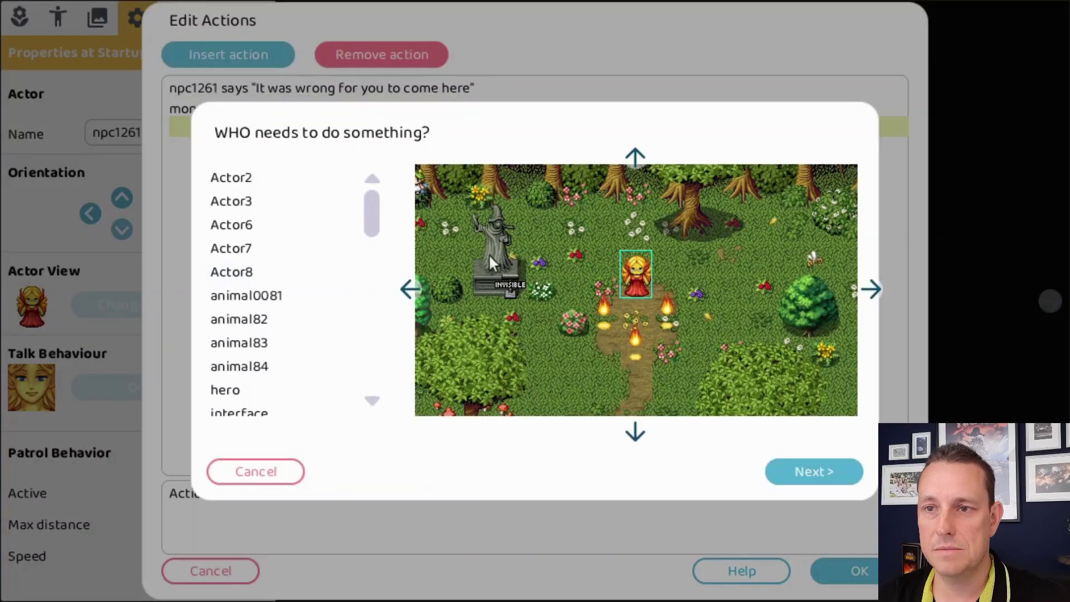
double_click(635, 350)
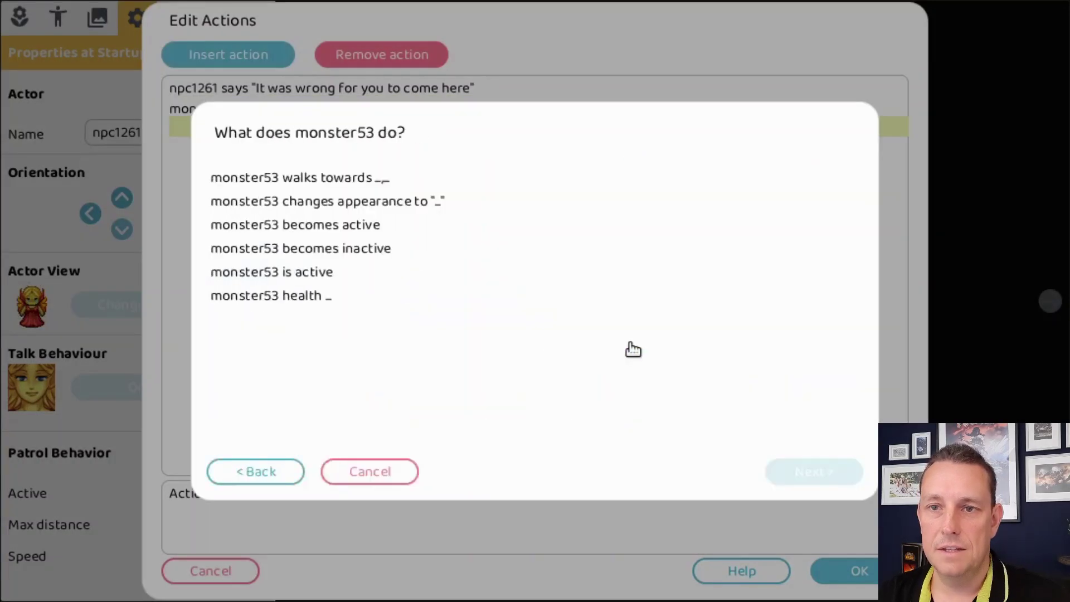
double_click(359, 230)
left_click(229, 55)
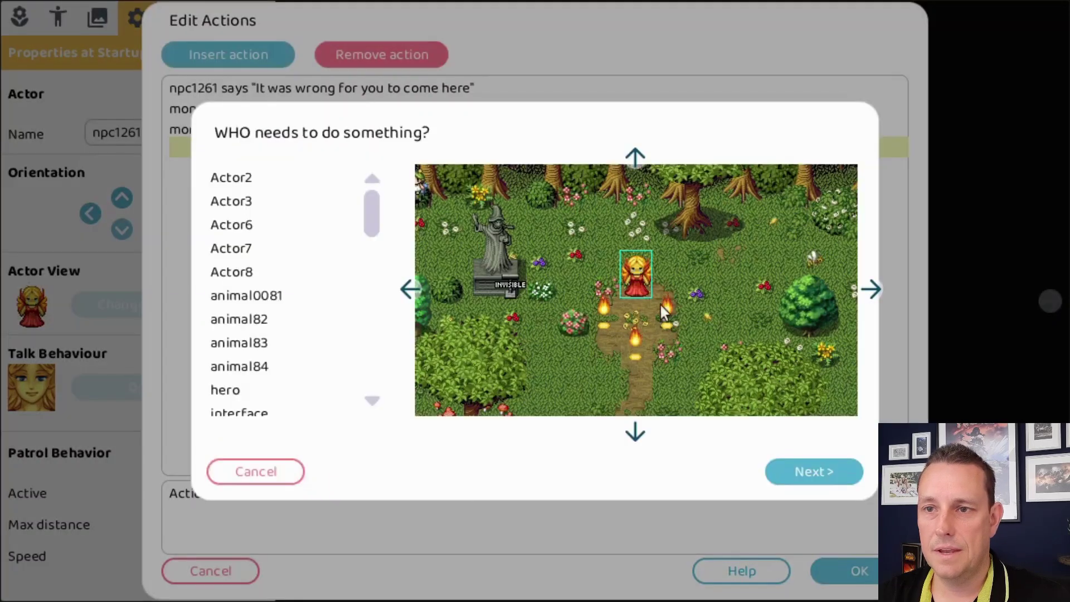
double_click(667, 313)
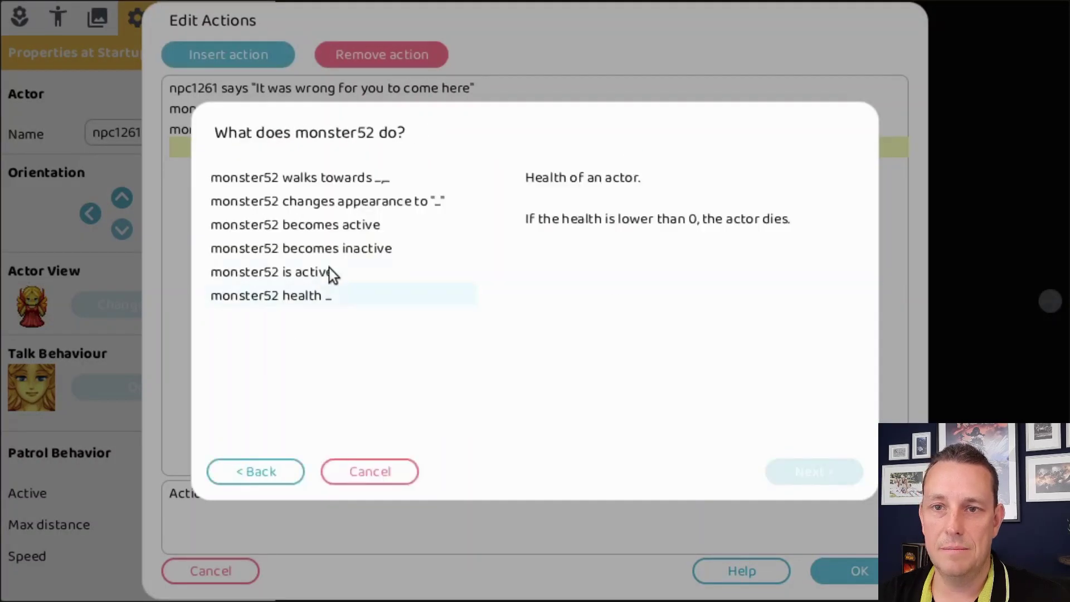
double_click(382, 226)
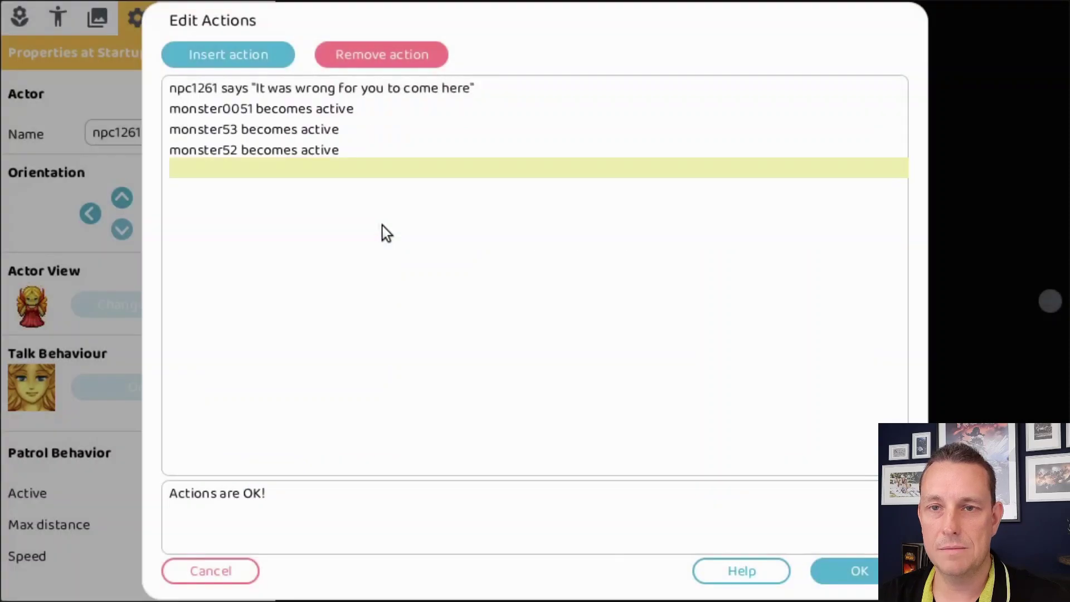
- Add a line after the flame activations where the winged woman says "Now you will bare the consequences"
left_click(233, 56)
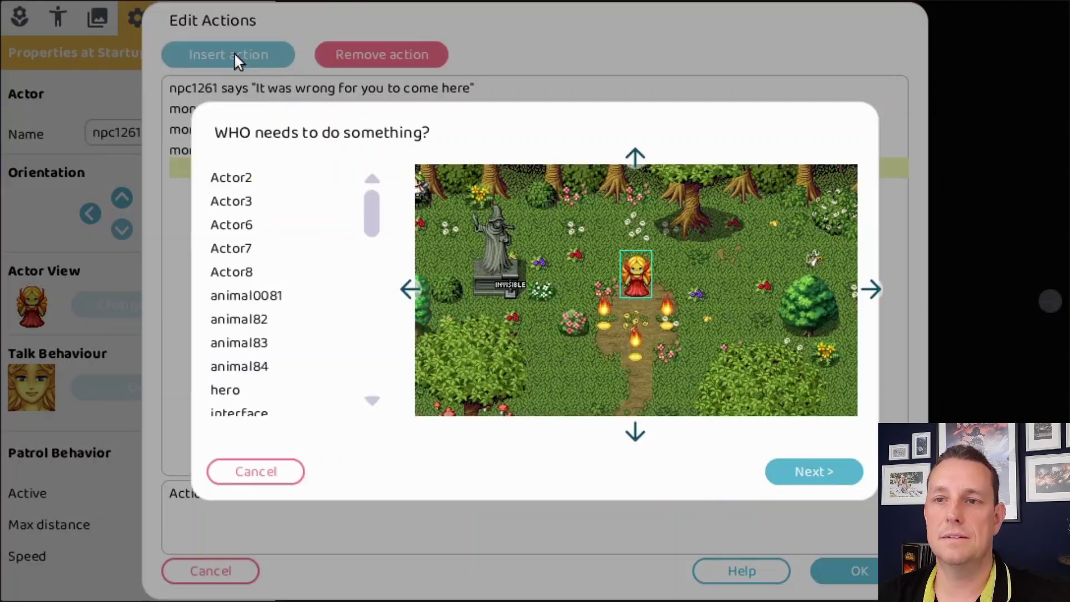
double_click(637, 276)
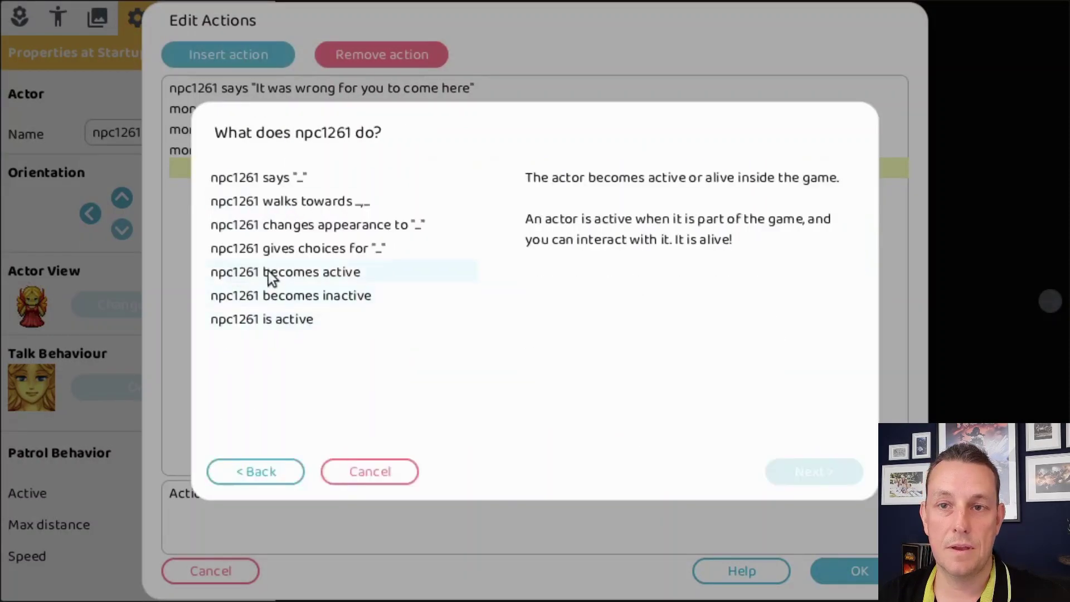
double_click(302, 182)
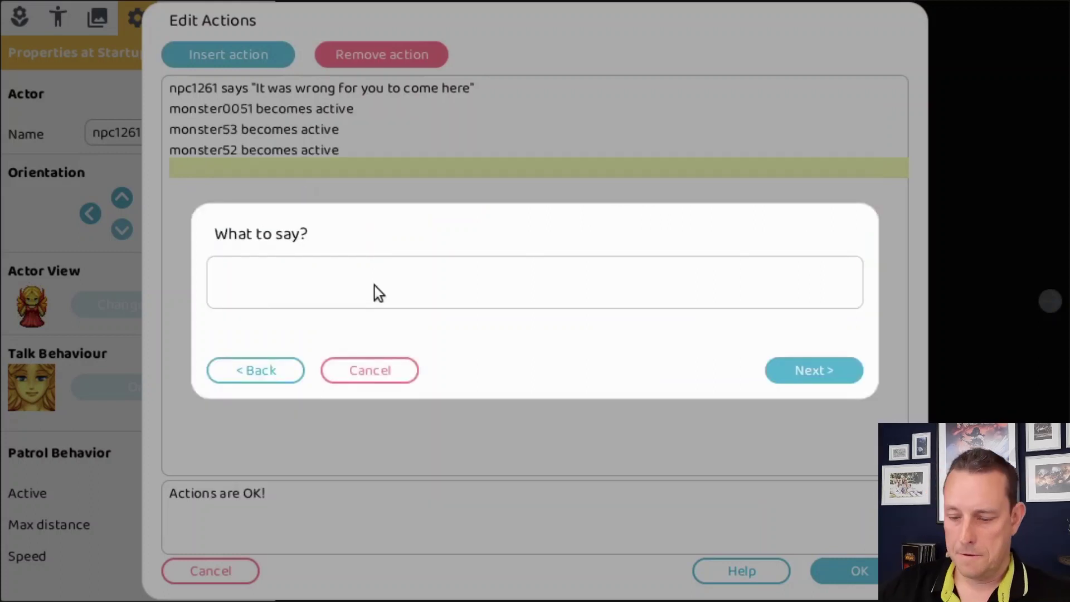
type("Now you will bare the con")
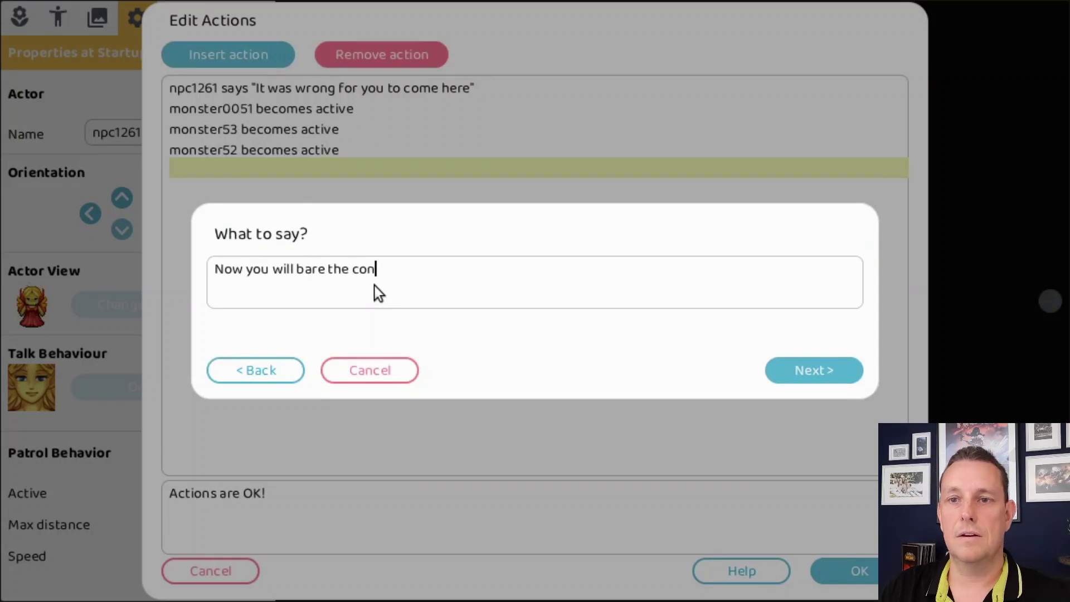
type("sequences")
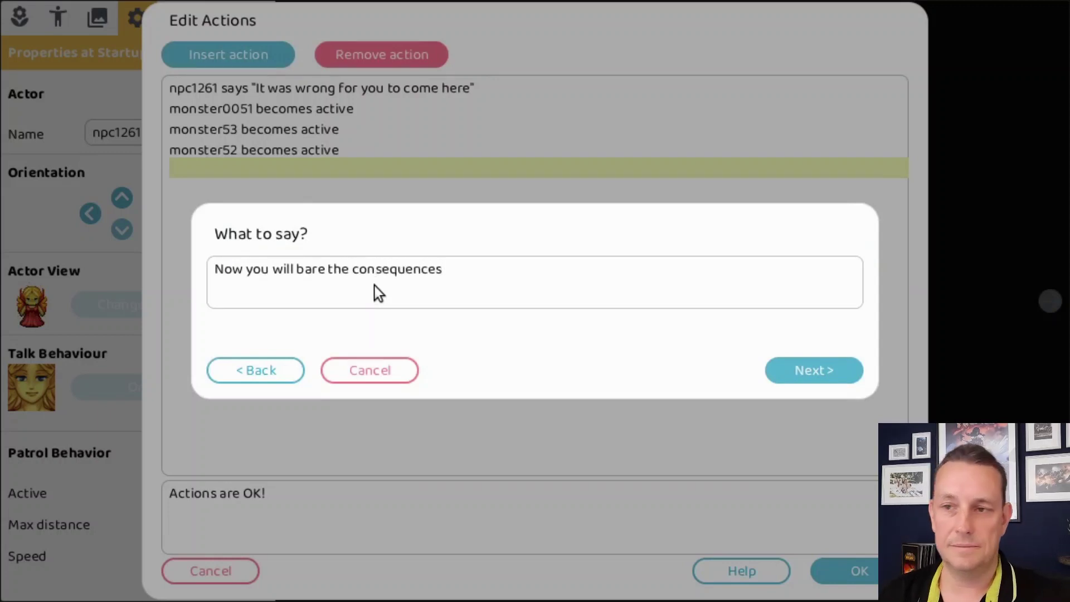
left_click(814, 368)
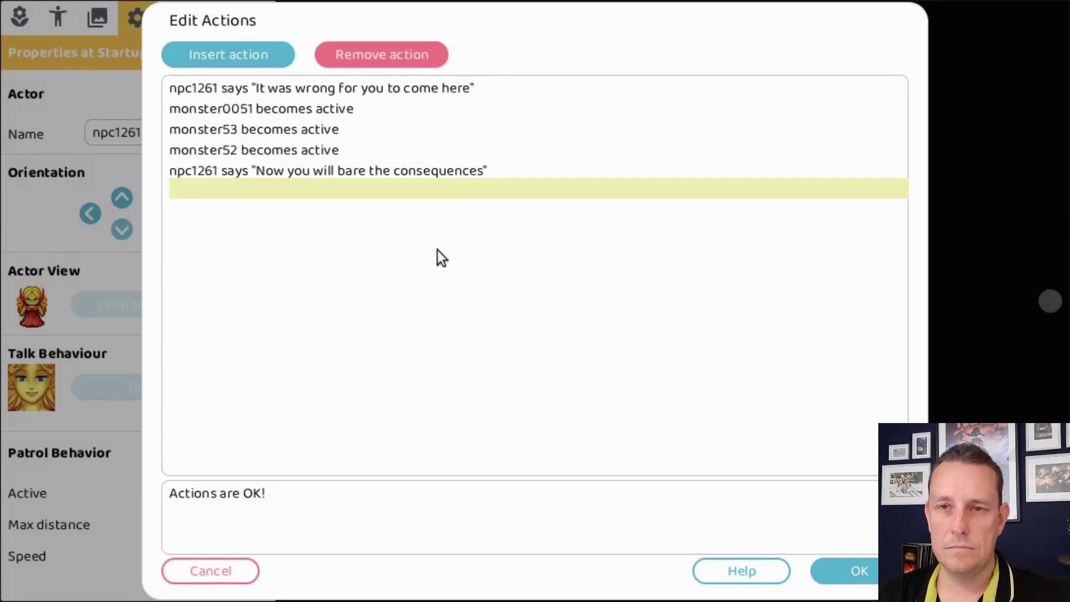
- Add an action that changes the hero's appearance to the white chicken after the consequences line
left_click(264, 55)
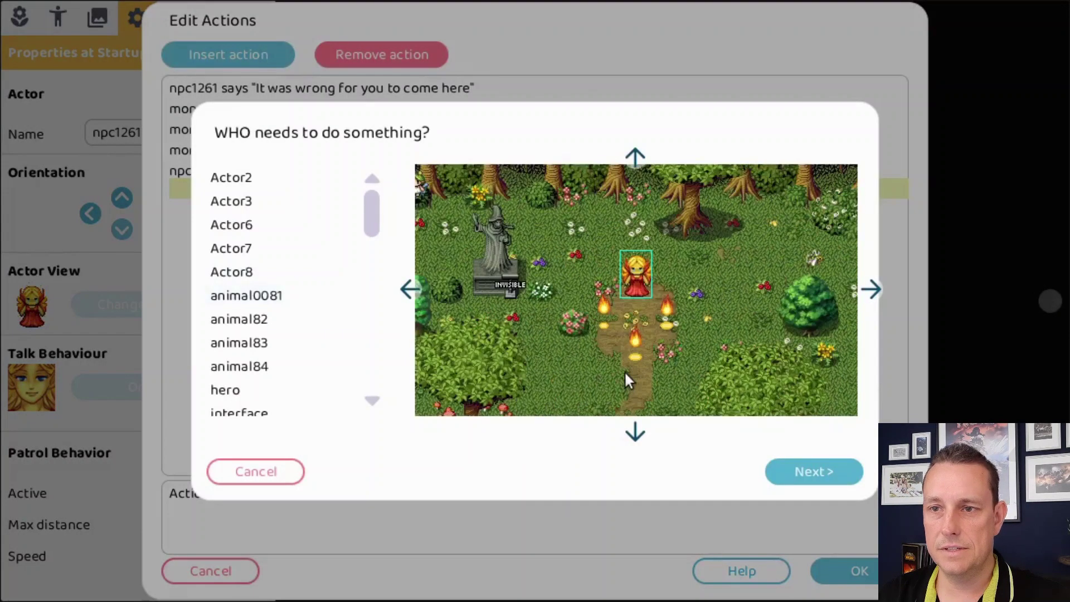
left_click(635, 433)
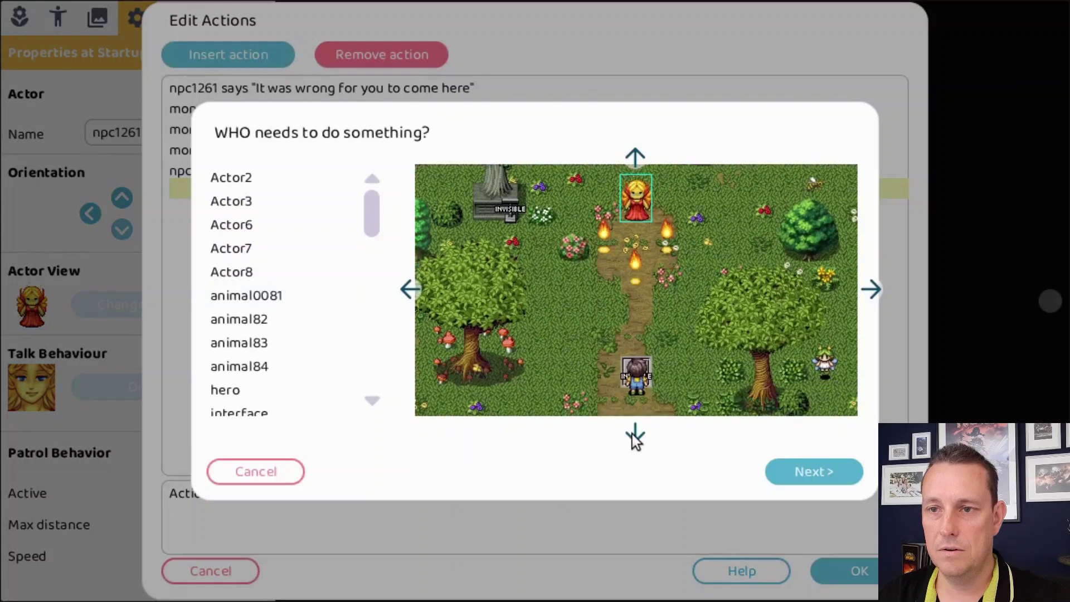
left_click(635, 384)
left_click(635, 385)
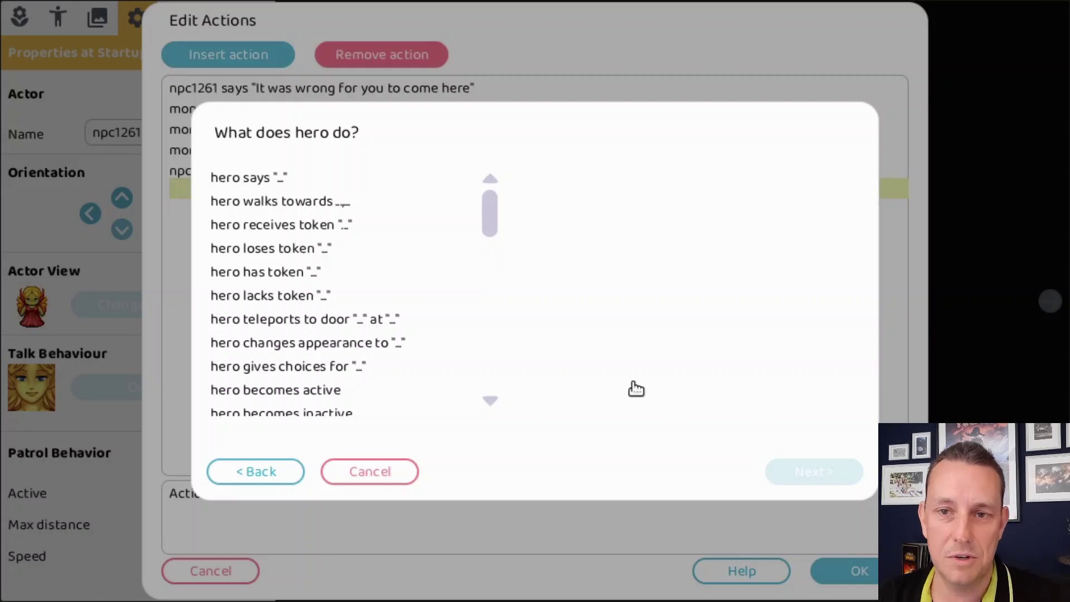
double_click(363, 343)
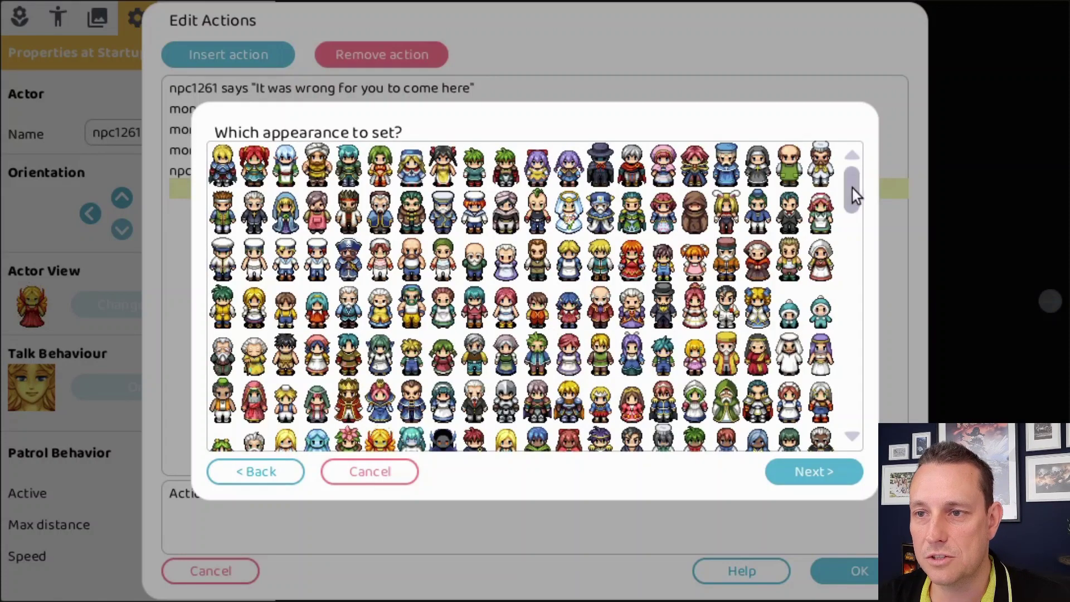
left_click_drag(851, 189, 857, 449)
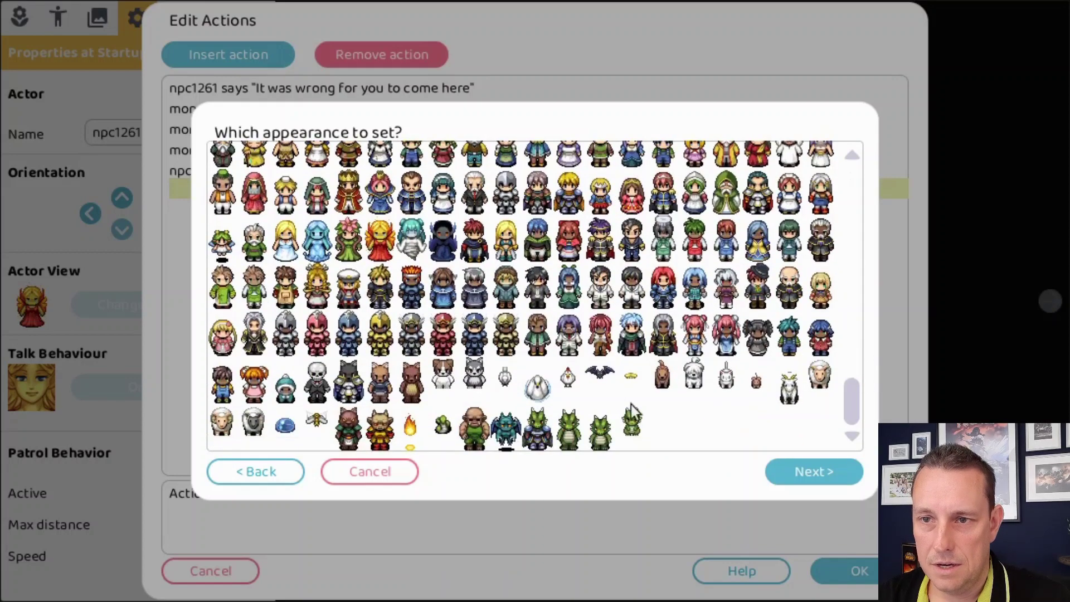
double_click(555, 379)
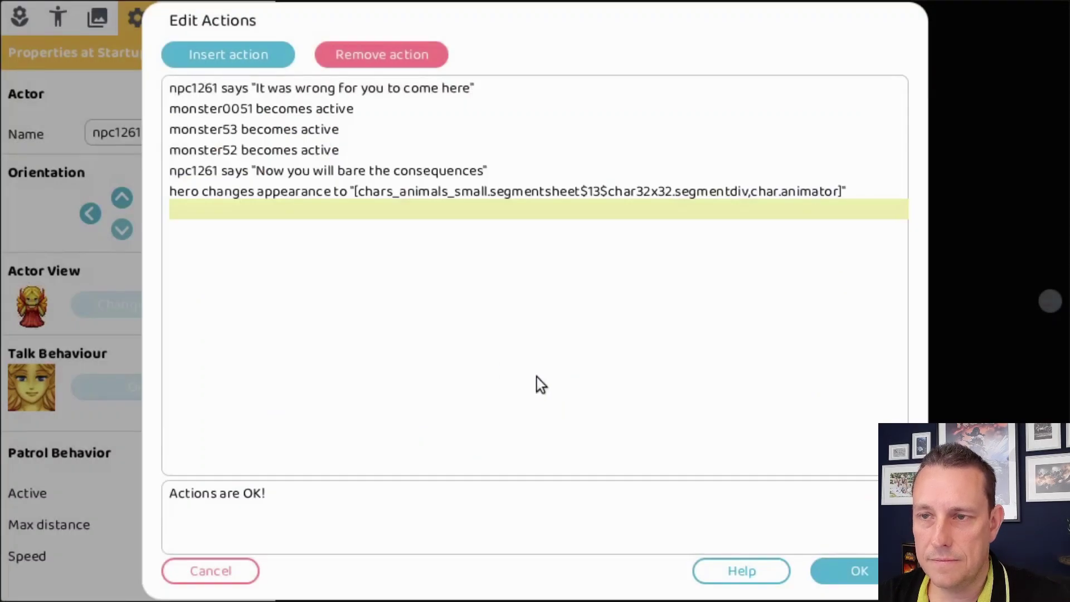
- Make the winged woman say "No go and spend the rest of your life like this" after the hero's transformation
left_click(245, 51)
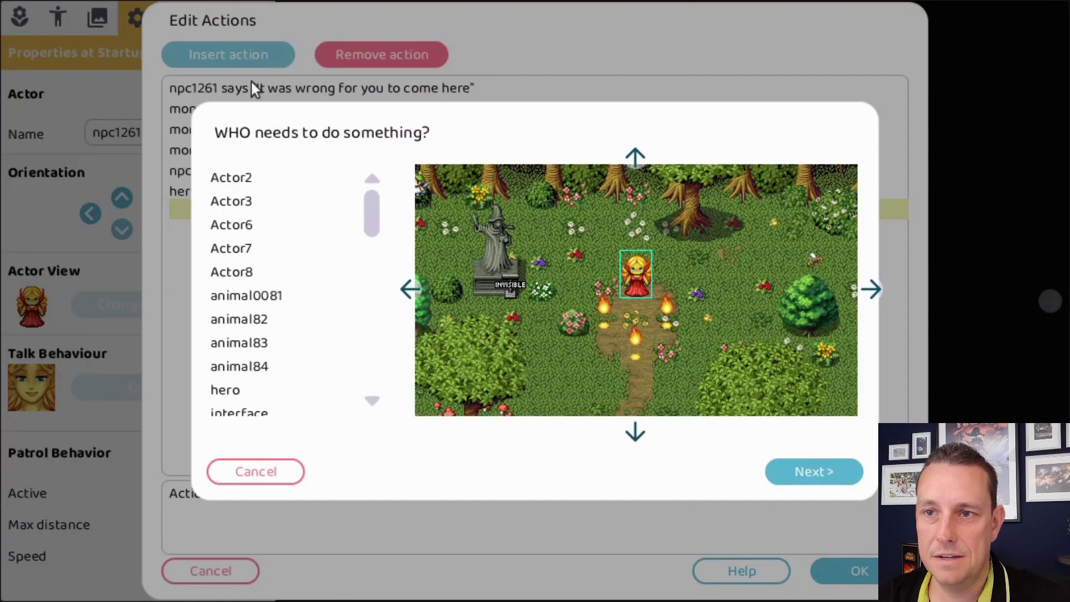
double_click(639, 287)
double_click(266, 178)
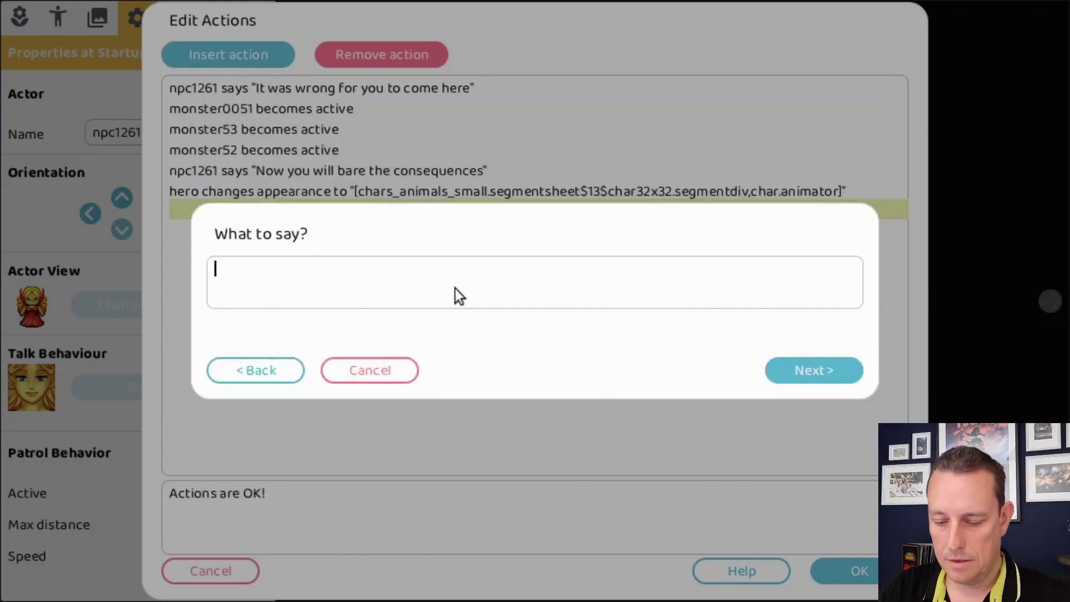
type("No go and spe")
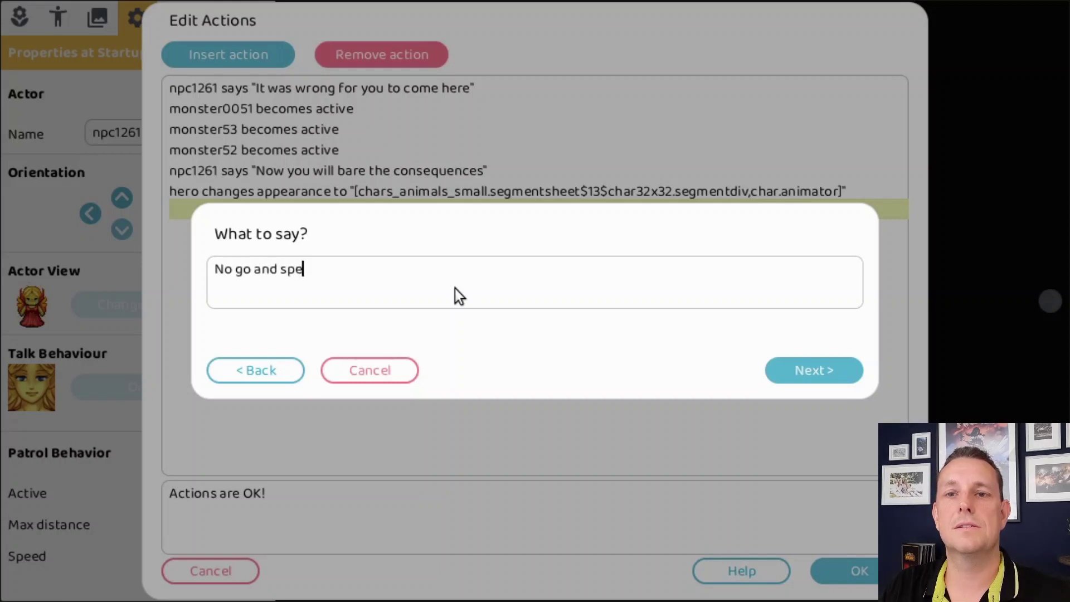
type("nd the rest of your life like")
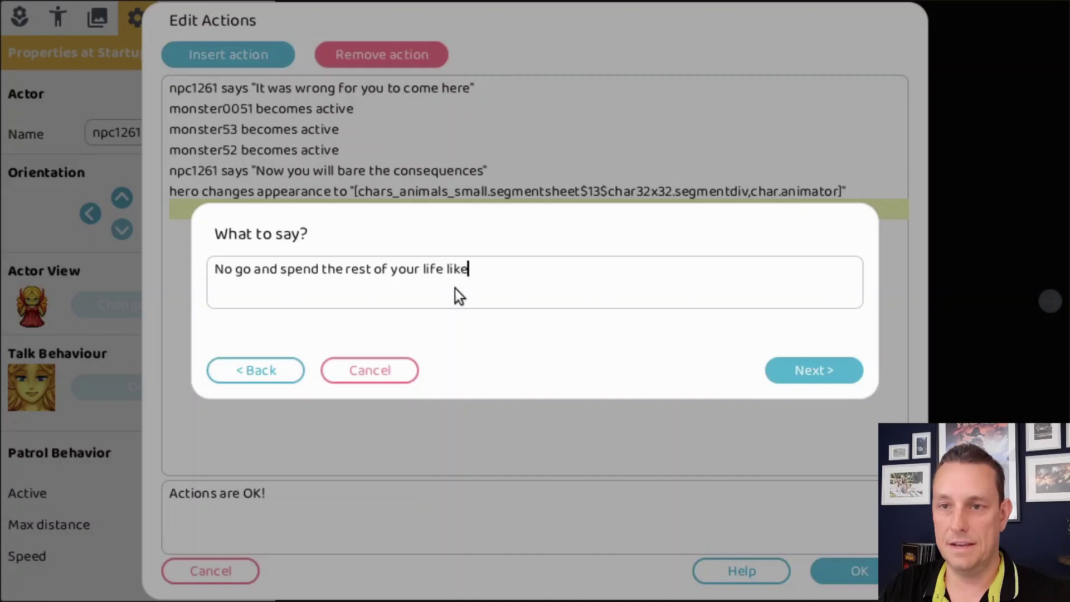
type(" this")
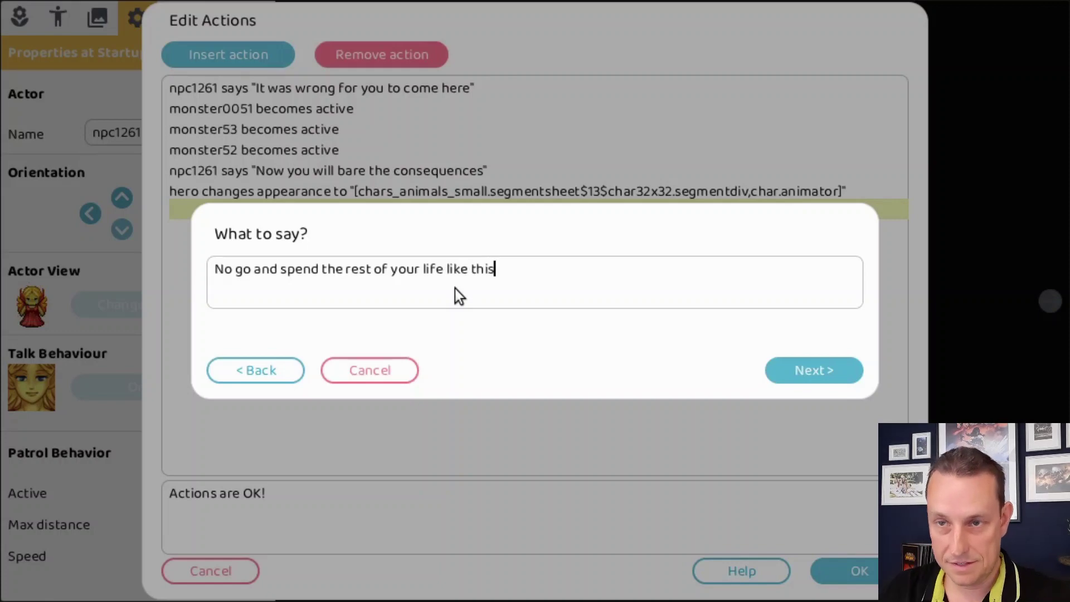
left_click(802, 368)
- Add closing actions that make the three flames (monster0051, monster53, monster52) inactive, and save the action list
left_click(247, 53)
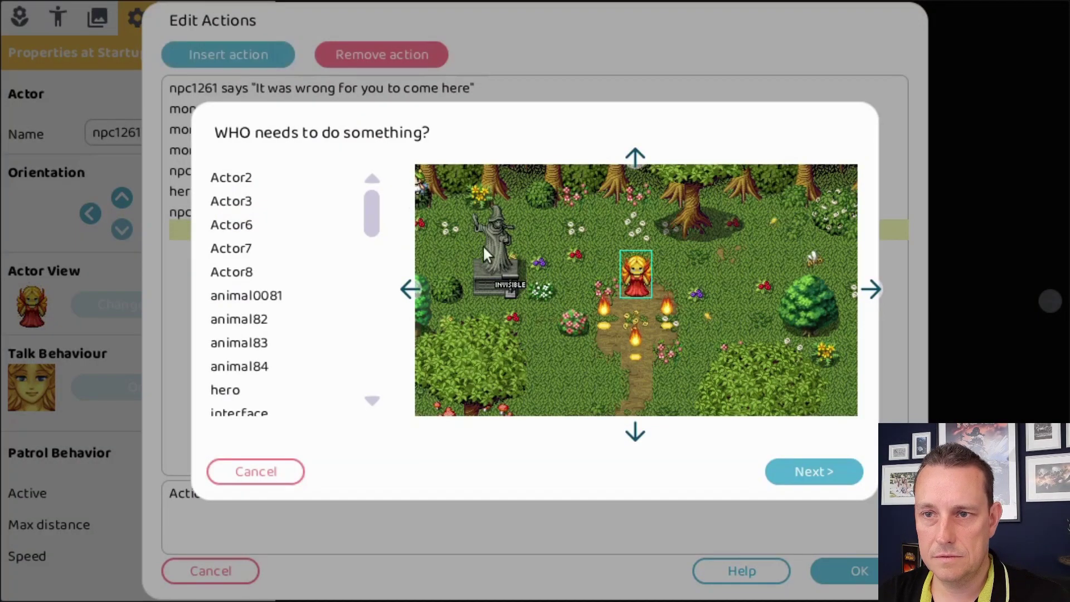
left_click(606, 314)
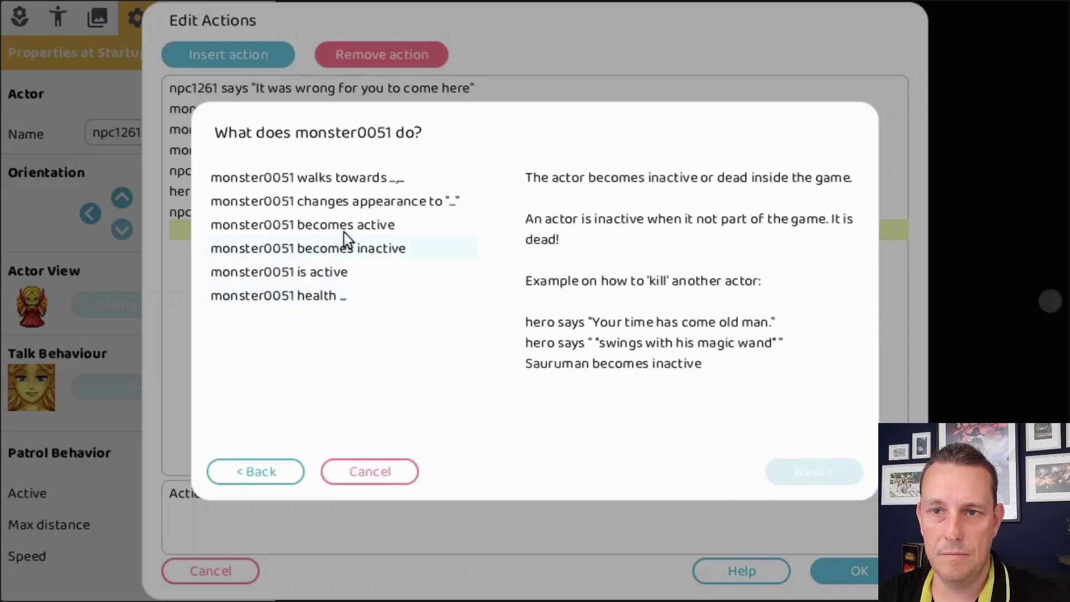
left_click(362, 248)
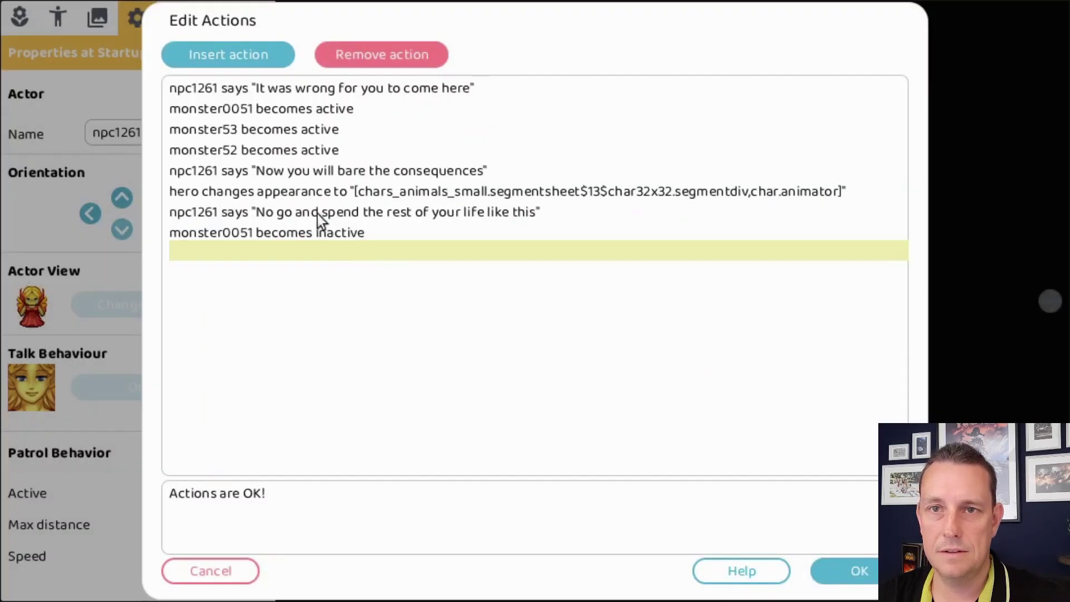
left_click(255, 56)
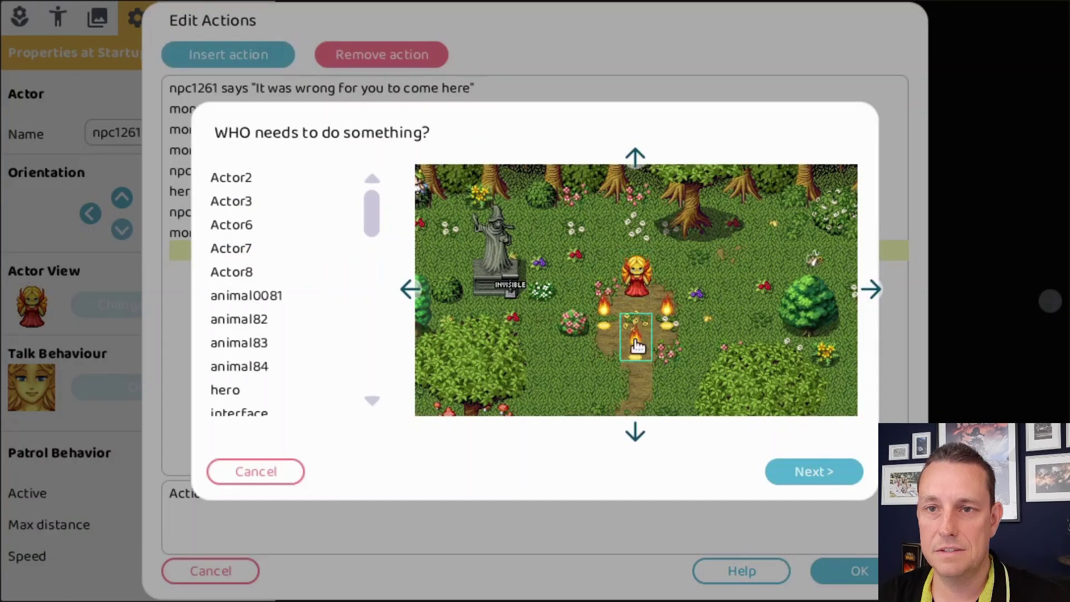
left_click(639, 341)
left_click(366, 250)
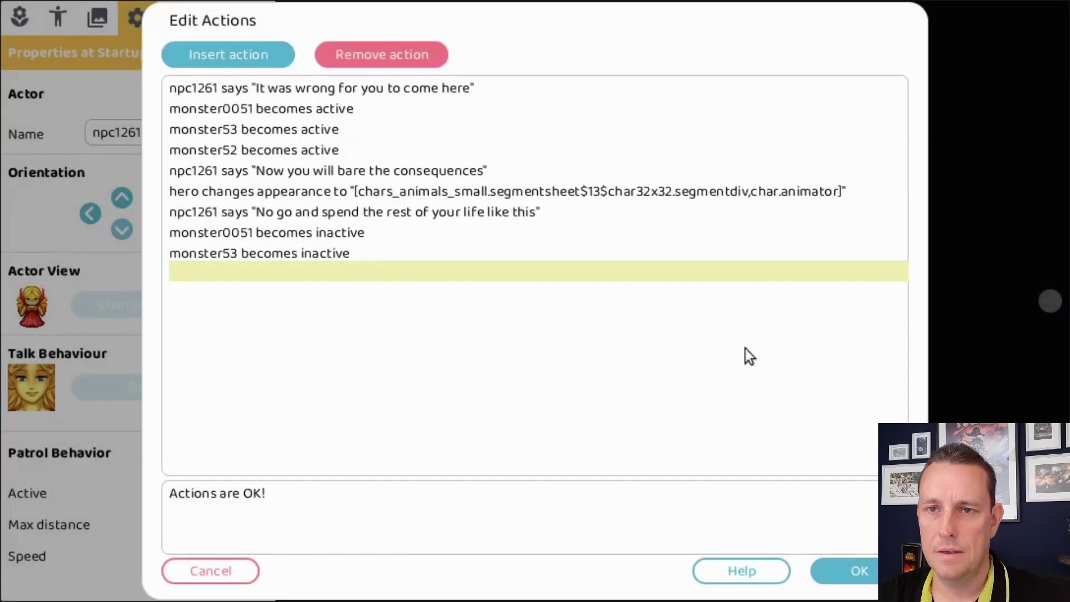
left_click(249, 55)
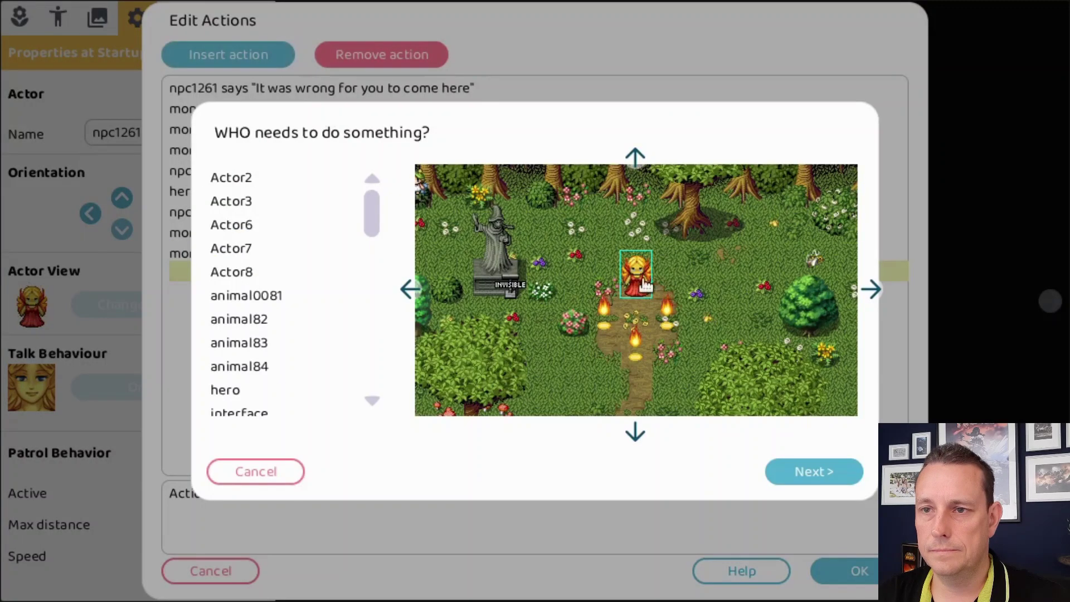
left_click(660, 313)
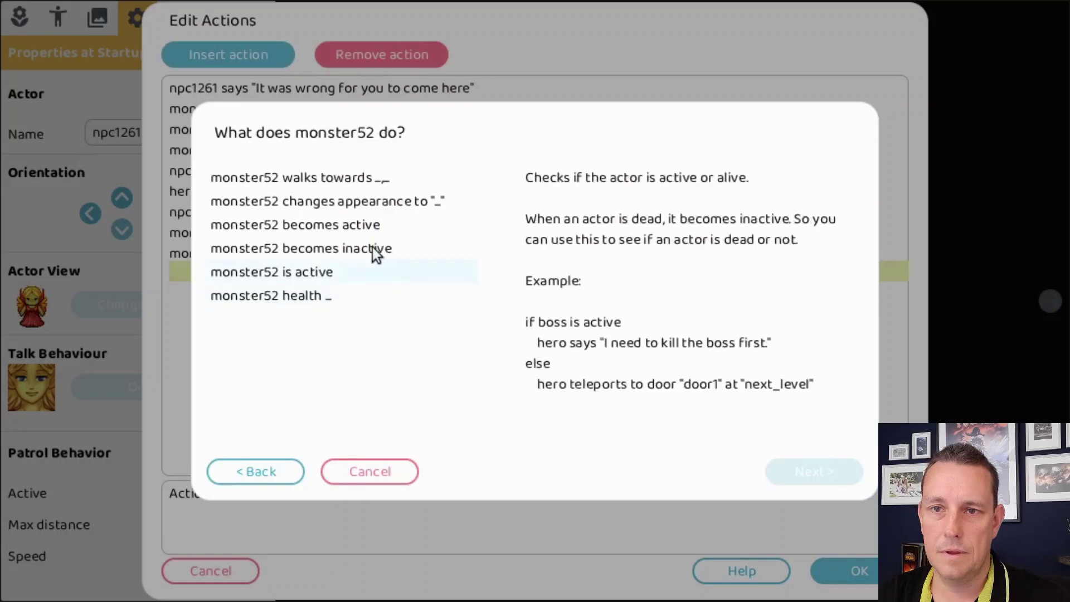
left_click(357, 250)
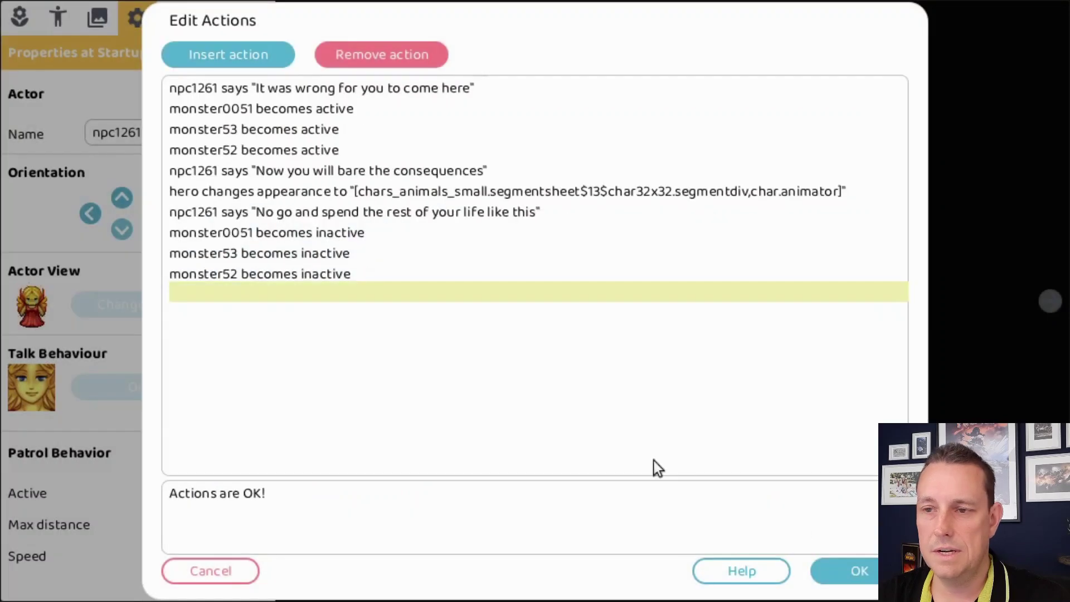
left_click(861, 568)
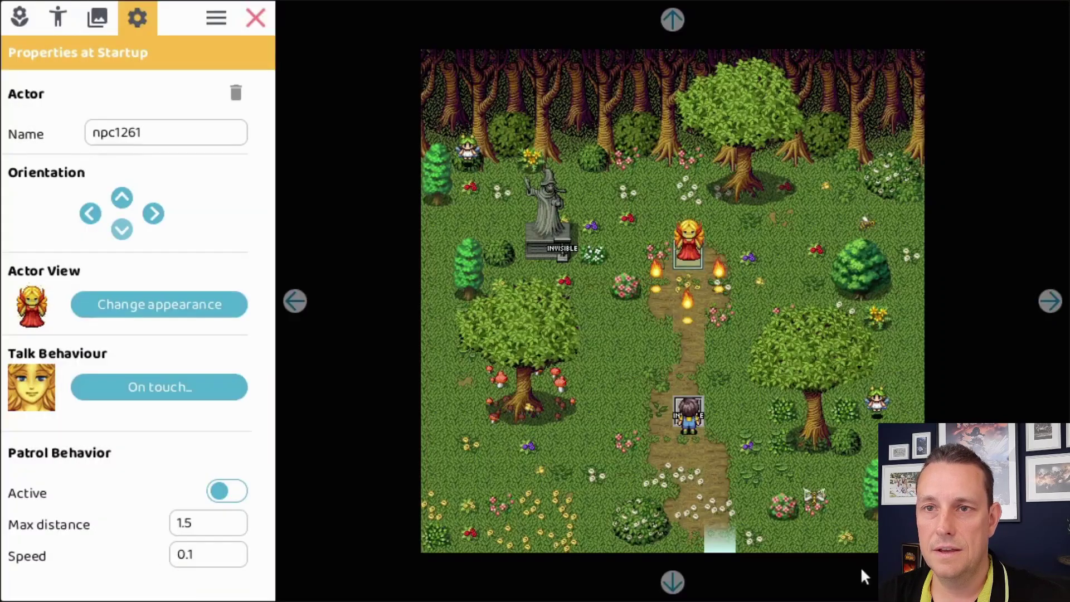
- Test the scene in play mode by walking the hero up to the winged woman and going through her full dialogue
left_click(256, 19)
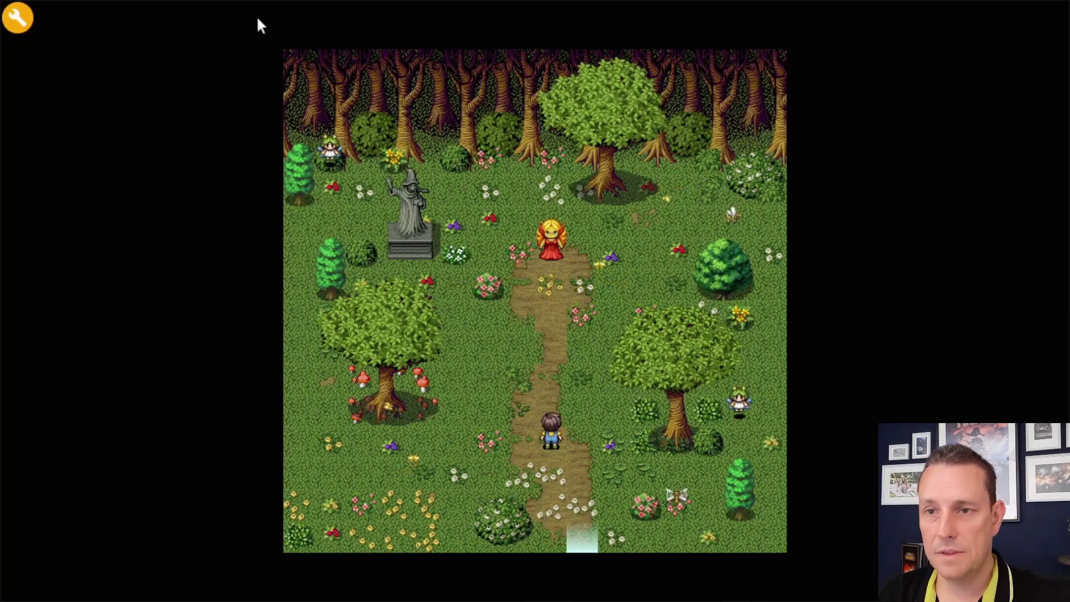
key("Up")
key("Up")
key("Up")
key("Up")
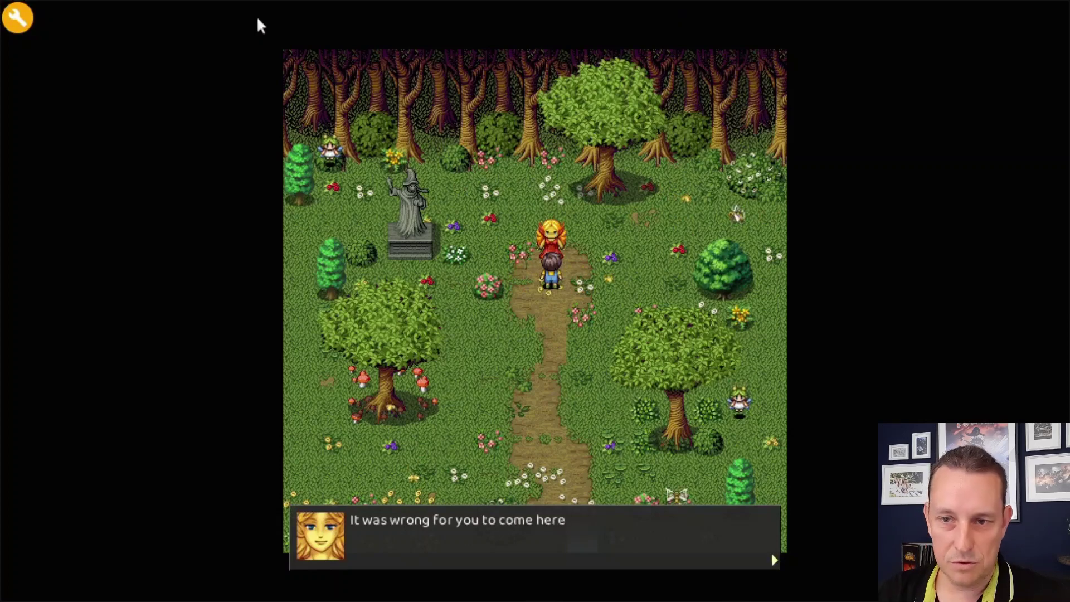
key("Return")
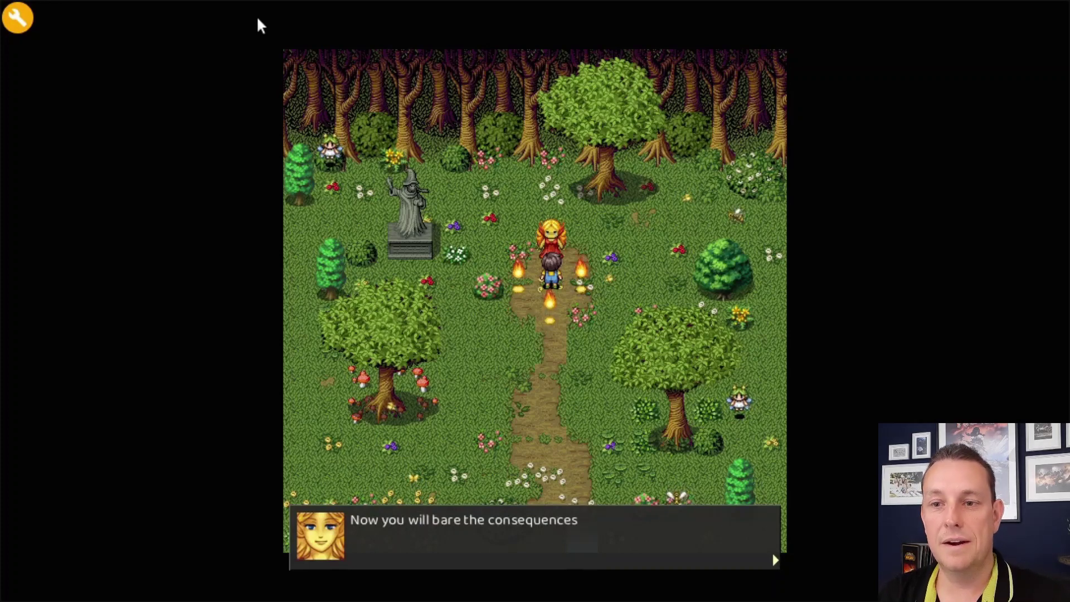
key("Return")
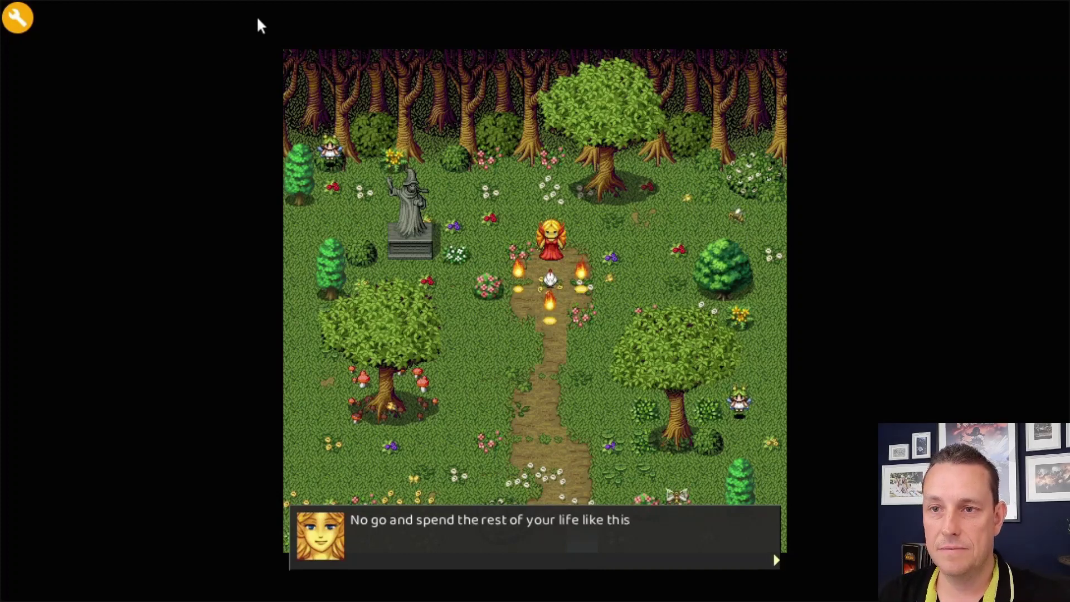
key("Return")
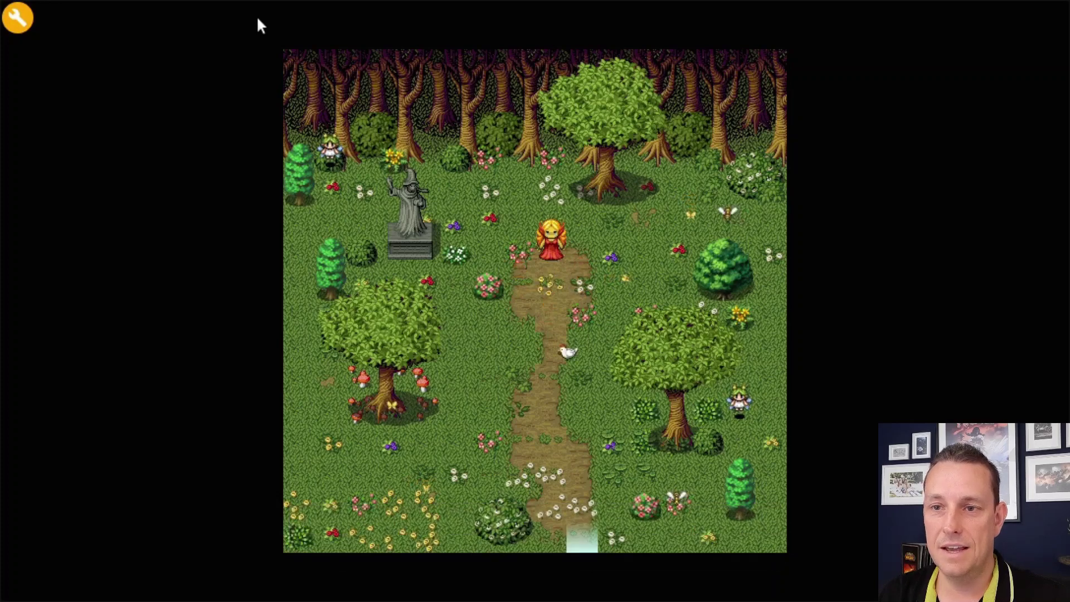